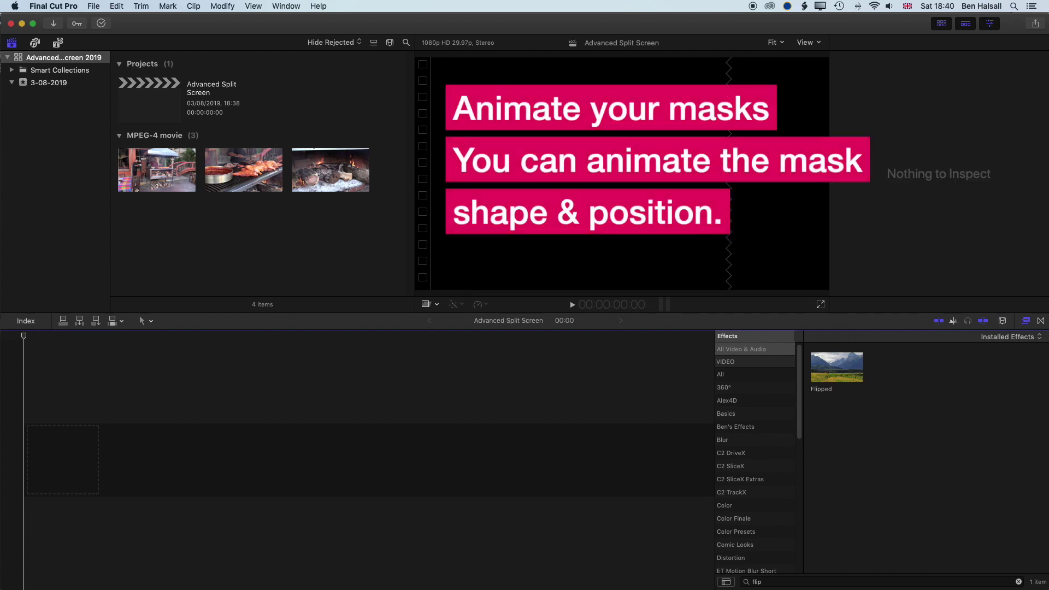
- Stack MVI_3143, MVI_3144 and MVI_3145 on separate layers at the start of the timeline
click(163, 170)
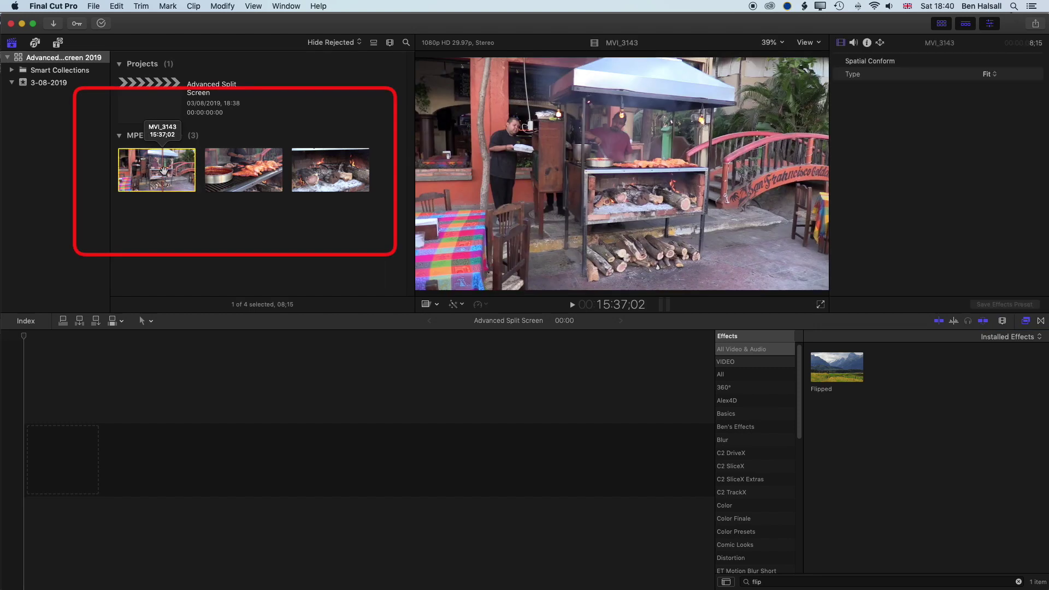
drag(163, 171, 23, 461)
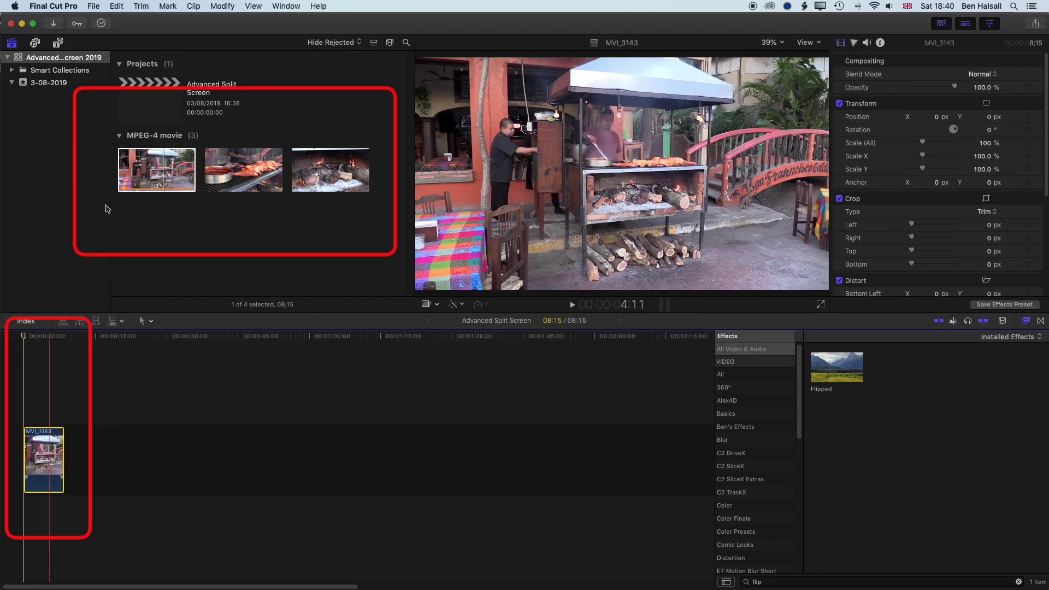
drag(247, 172, 39, 404)
drag(316, 177, 41, 354)
- Fit the whole edit in the timeline and select all three stacked clips
key(shift+z)
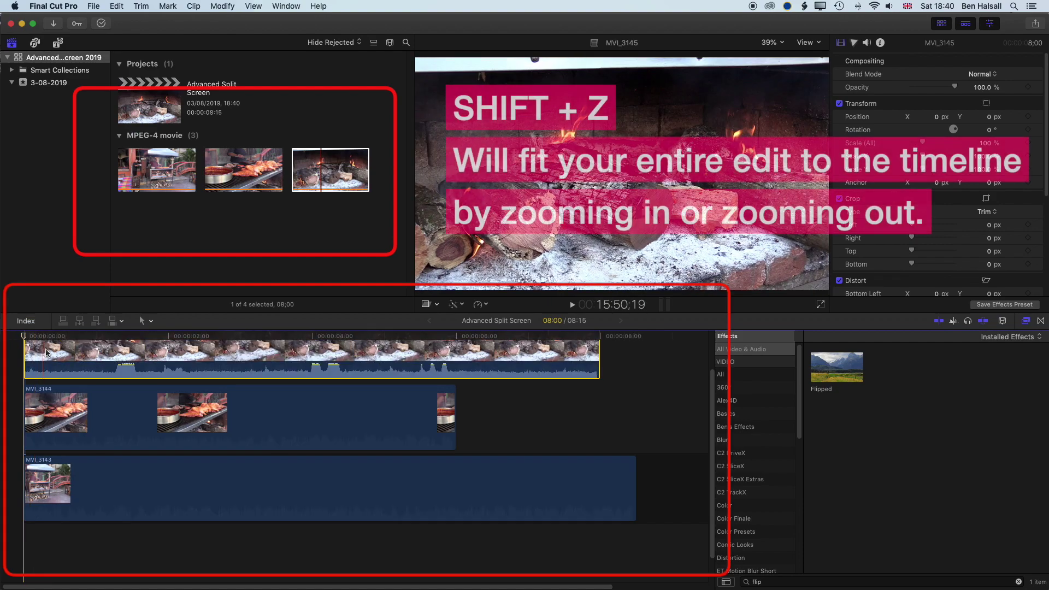
click(219, 350)
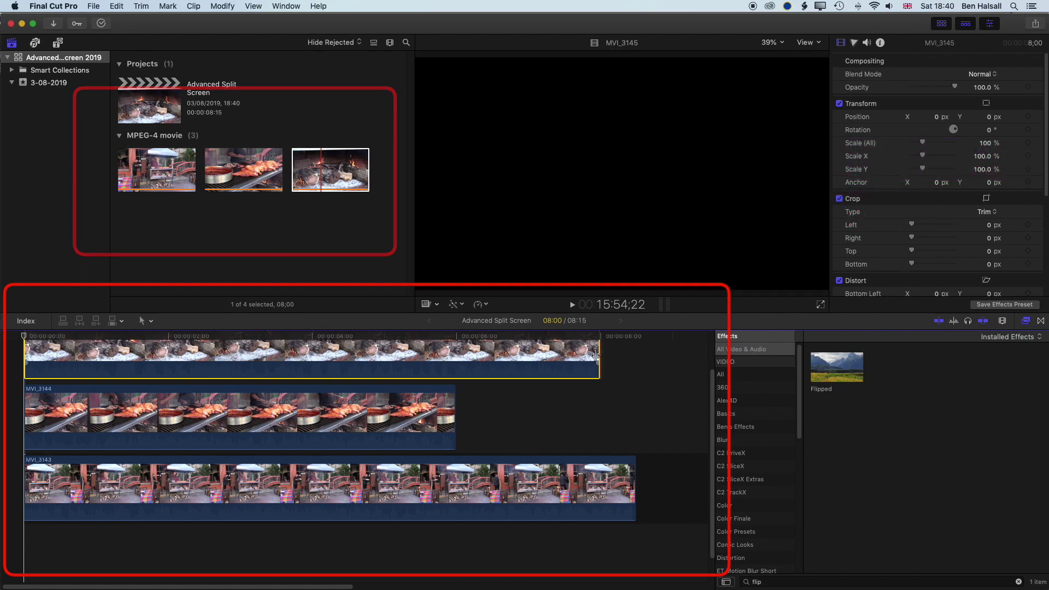
super+click(416, 416)
super+click(395, 463)
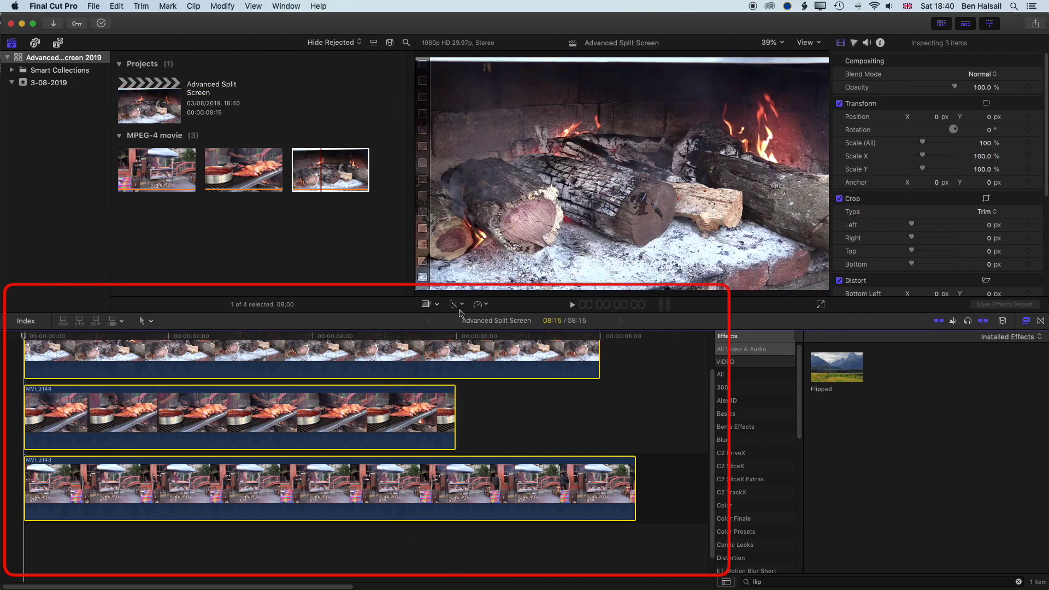
- Retime the three selected clips to Slow 50%
click(486, 305)
mouse_move(488, 316)
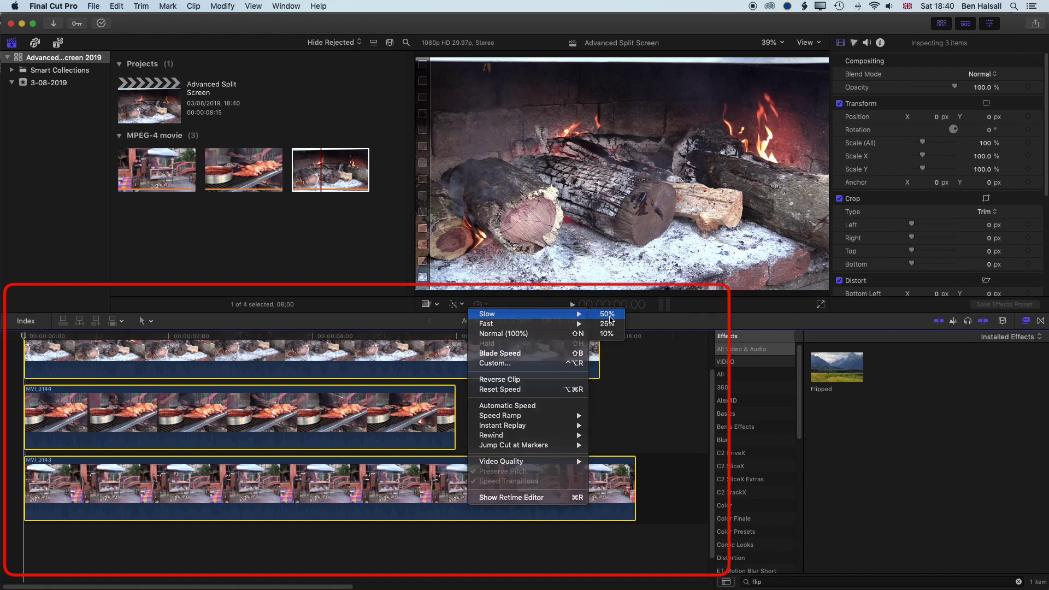
click(606, 315)
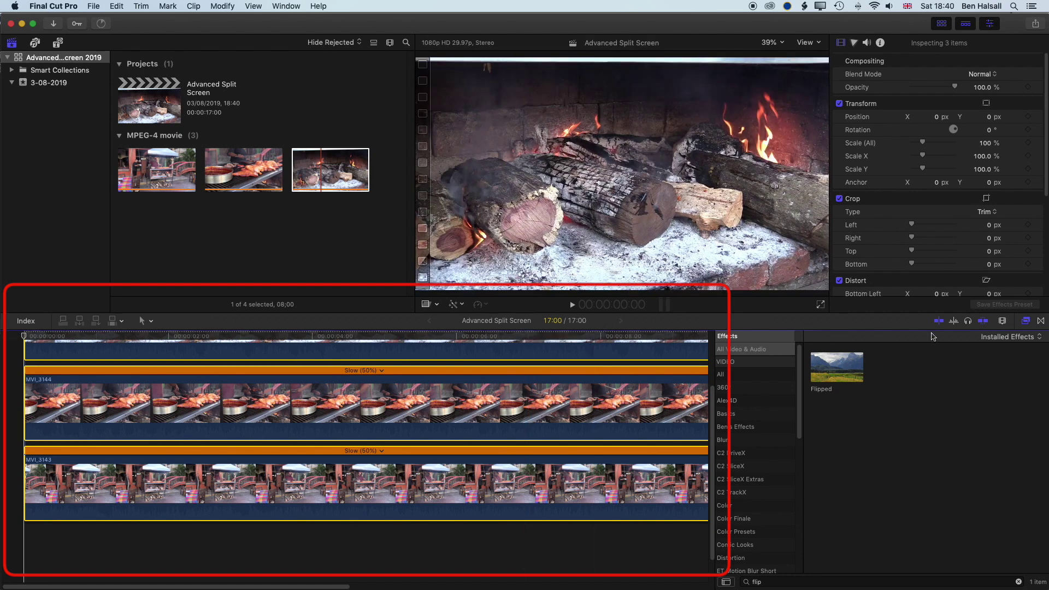
- Reduce the timeline clip height and hide the retiming bars
click(1003, 321)
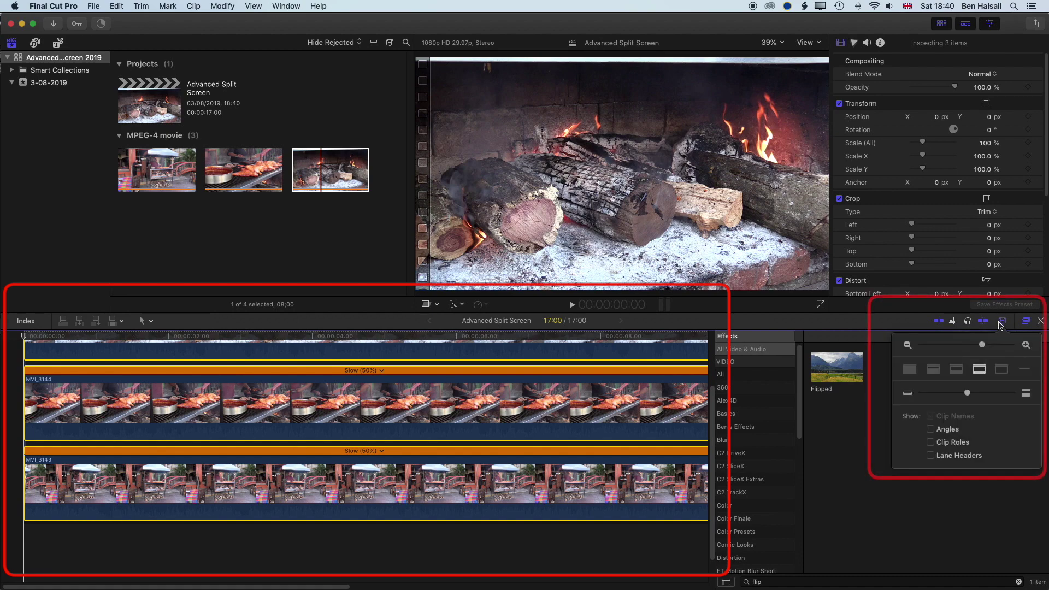
drag(967, 394, 956, 394)
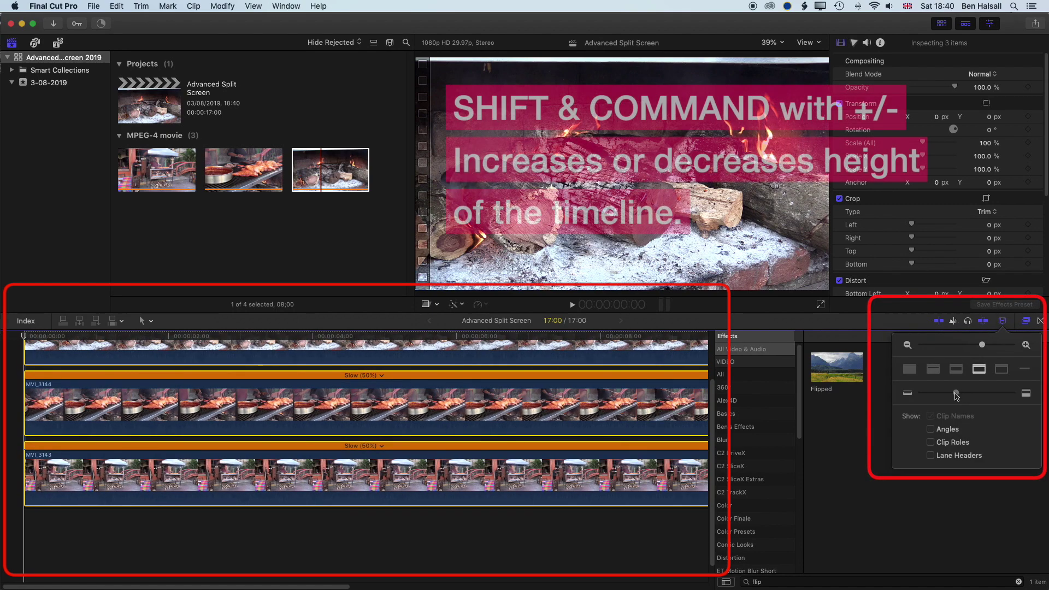
click(658, 331)
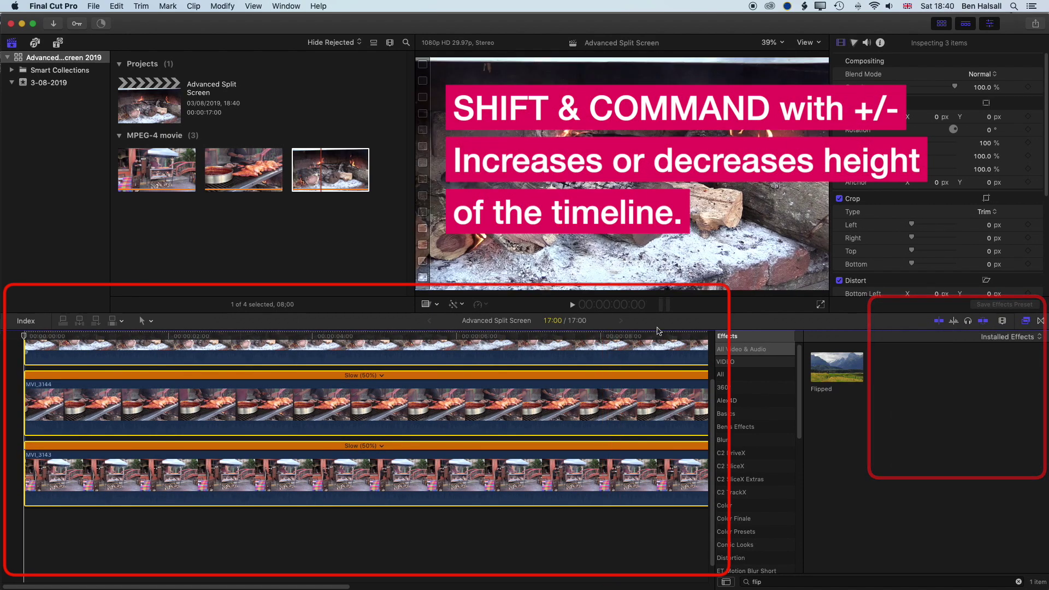
key(super+shift+minus)
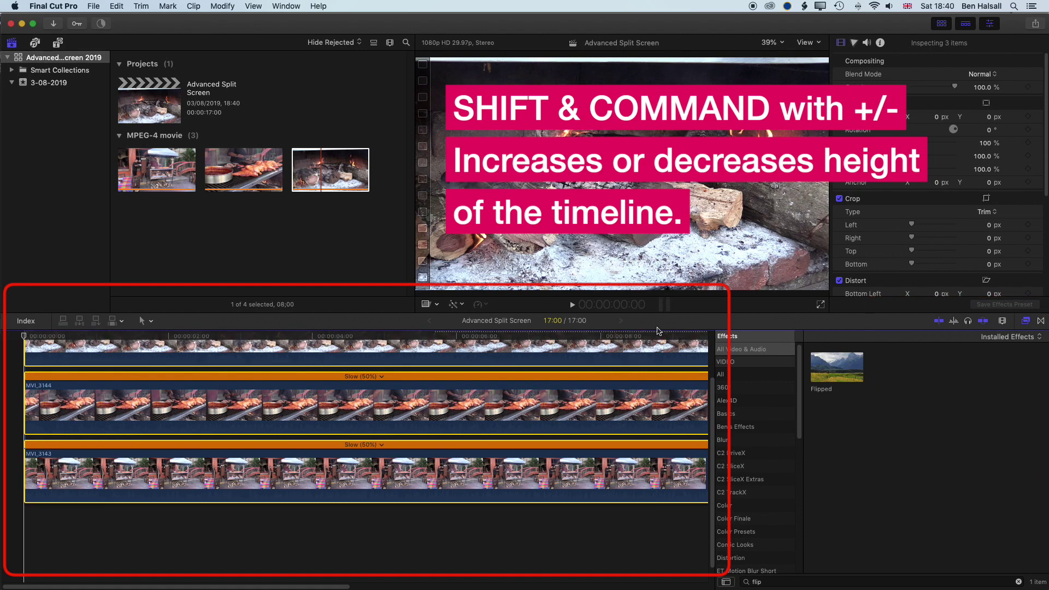
key(super+shift+minus)
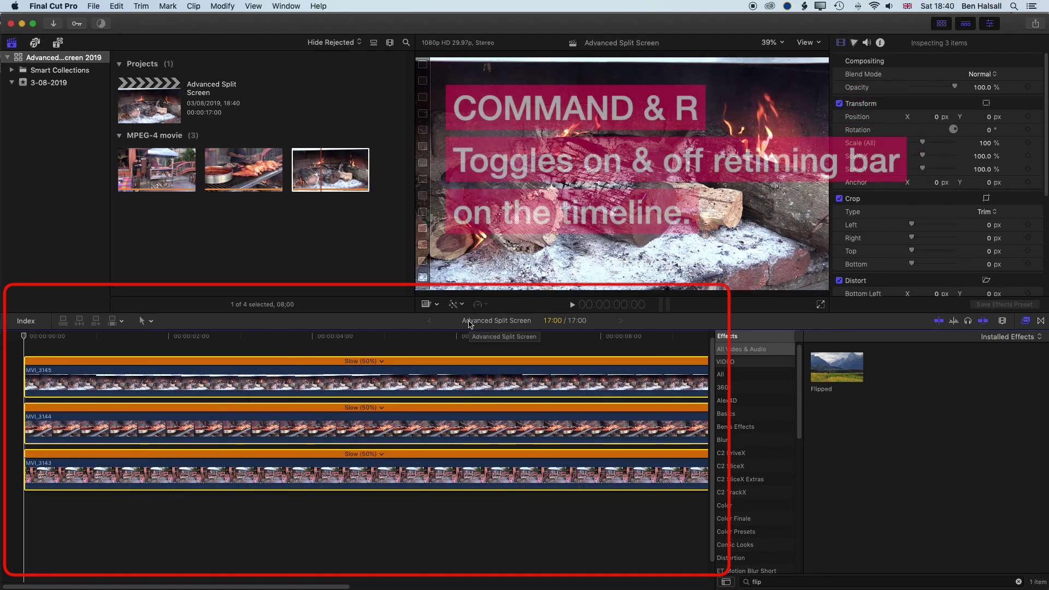
key(super+r)
- Play the stacked clips from the start, then select the top clip MVI_3145
click(335, 377)
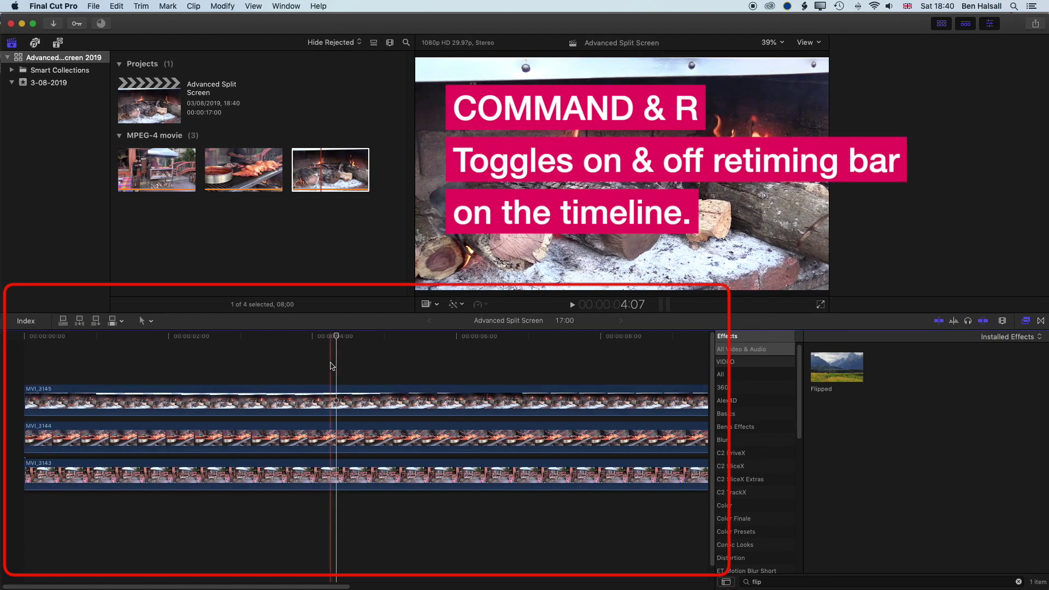
click(164, 345)
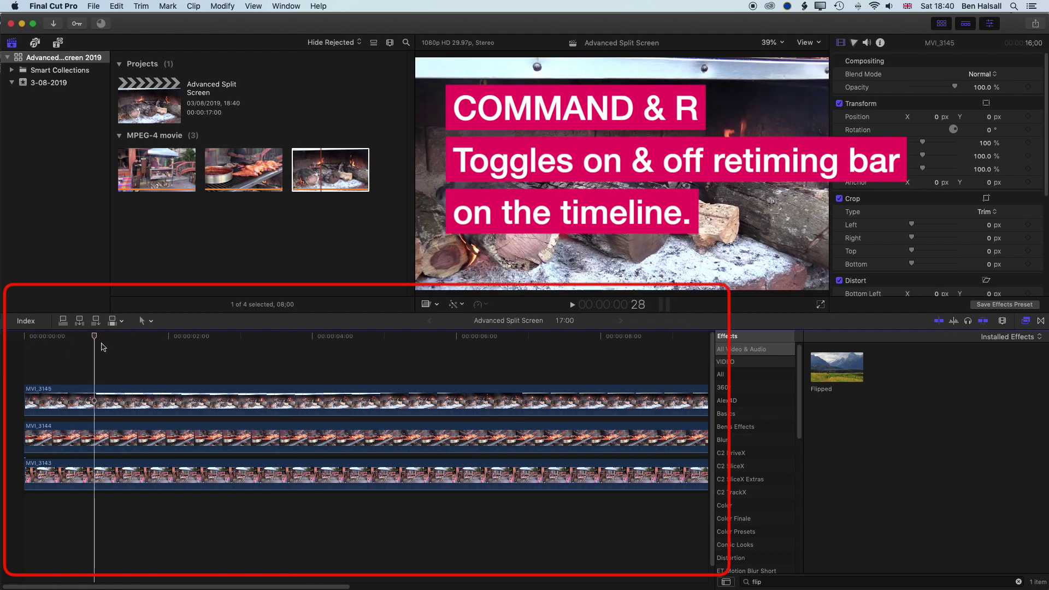
key(Home)
key(space)
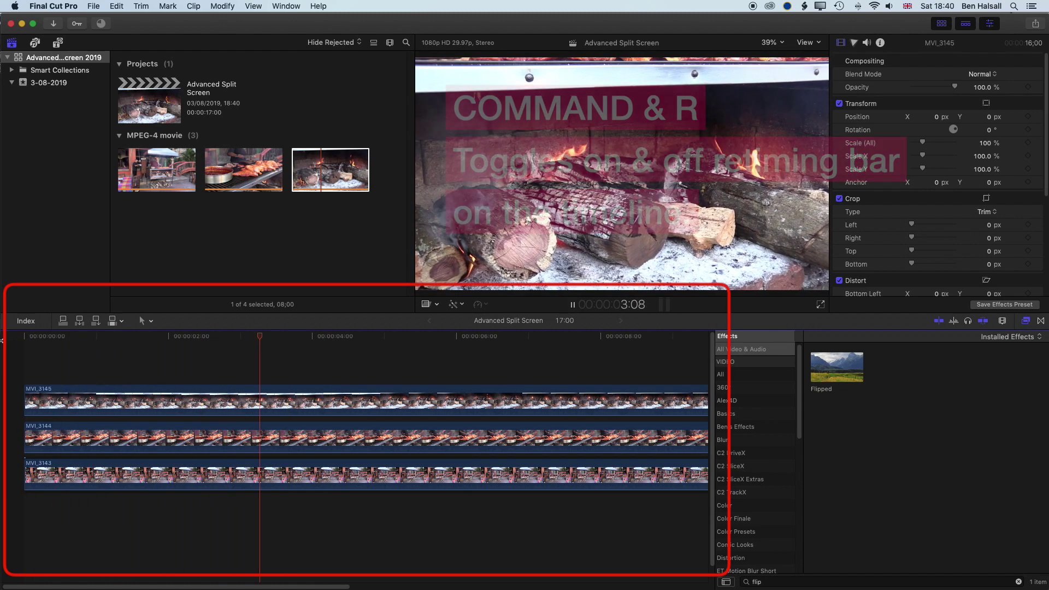
key(space)
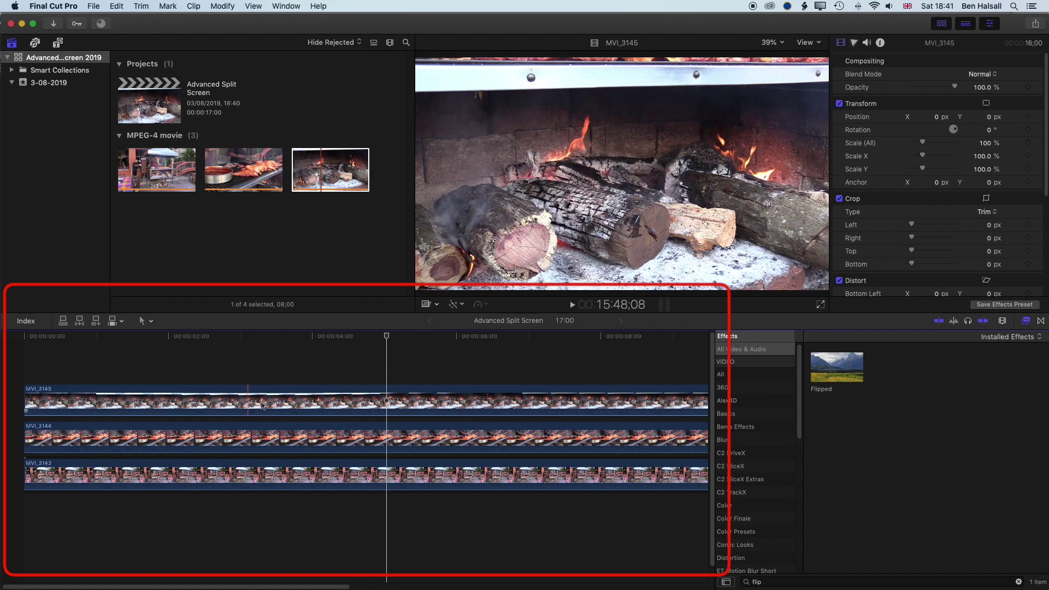
click(328, 403)
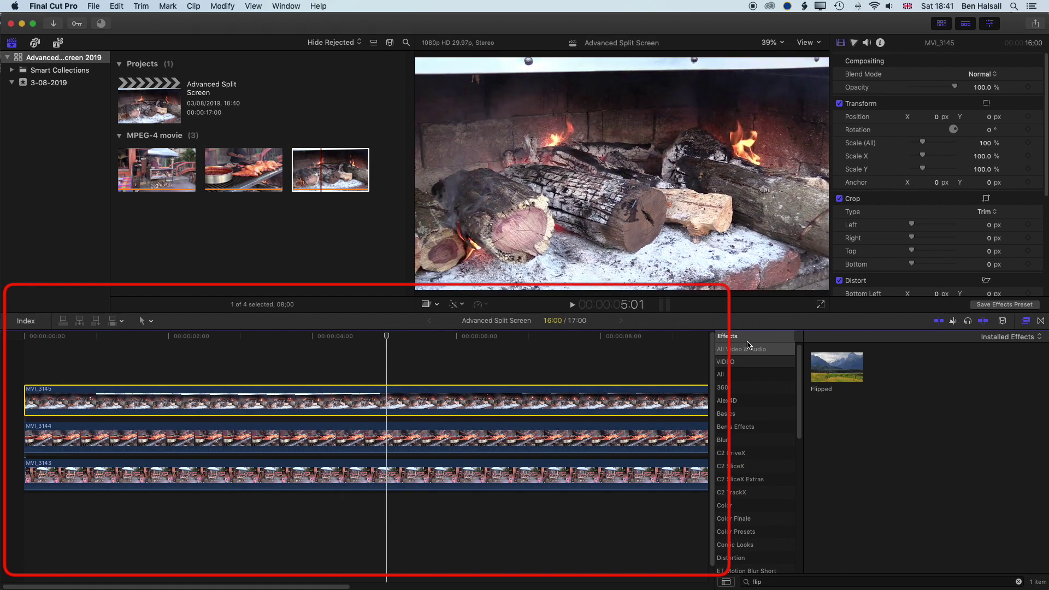
- Clear the effects search, filter to Masks, and apply Draw Mask to MVI_3145
click(1029, 323)
click(1028, 323)
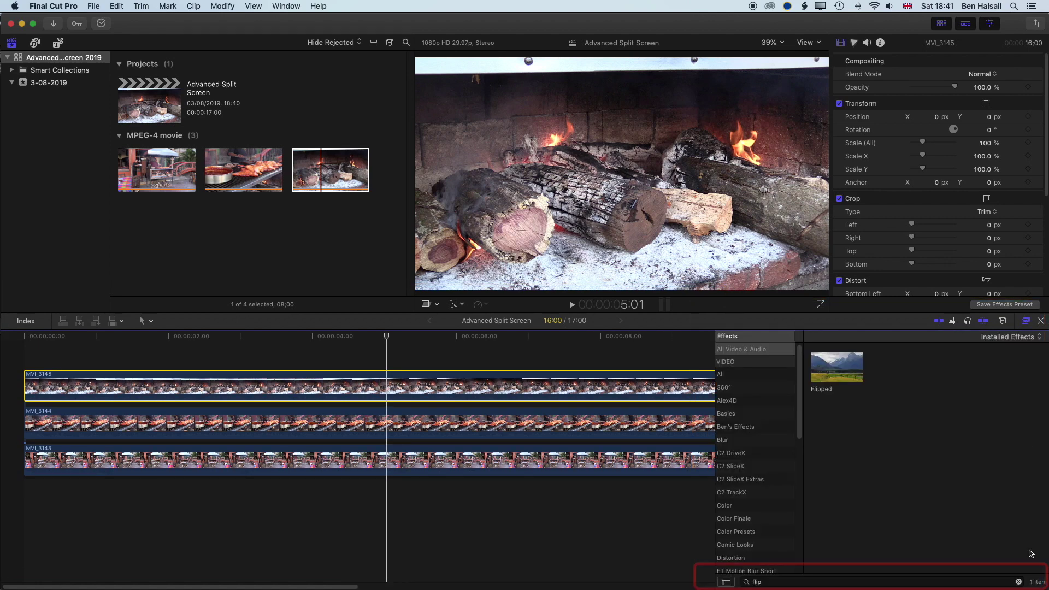
click(1019, 583)
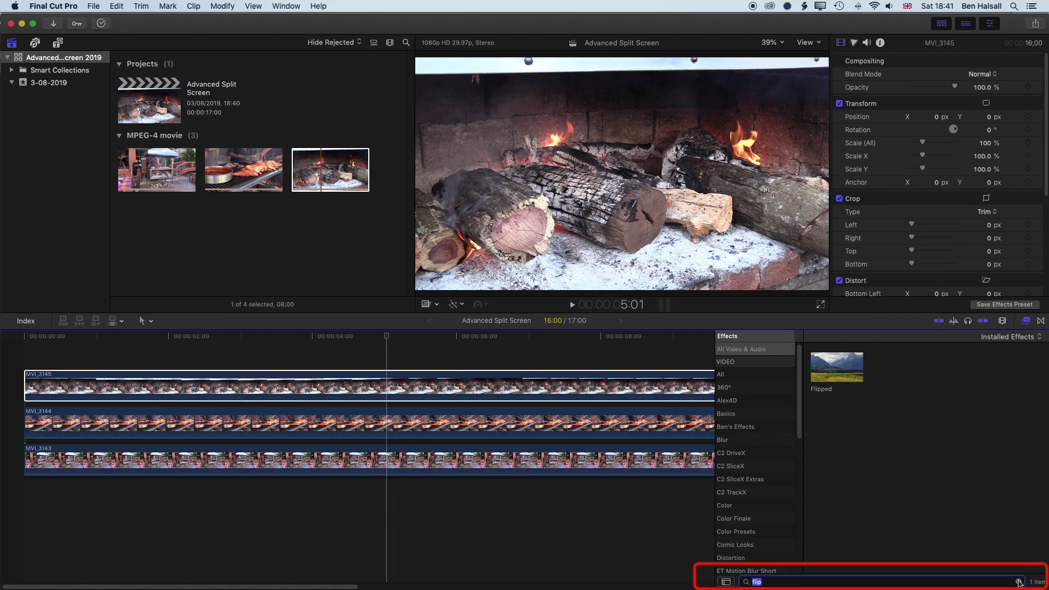
drag(797, 392, 798, 454)
click(739, 482)
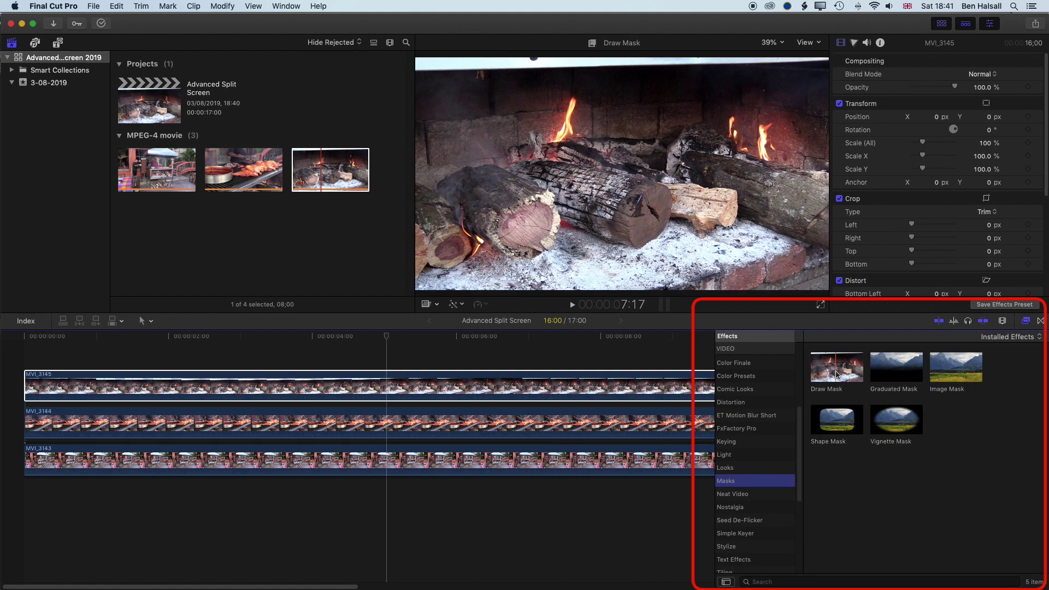
mouse_move(834, 375)
mouse_down()
mouse_move(492, 363)
mouse_move(467, 384)
mouse_up()
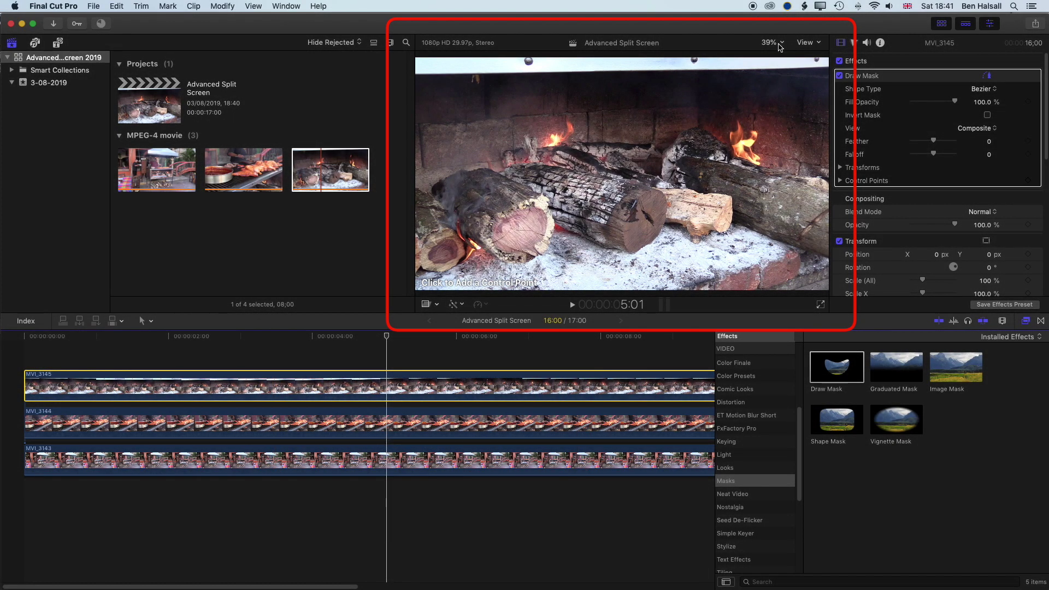
- At 25% viewer zoom, draw a closed four-point slanted mask on MVI_3145 and position it
click(779, 45)
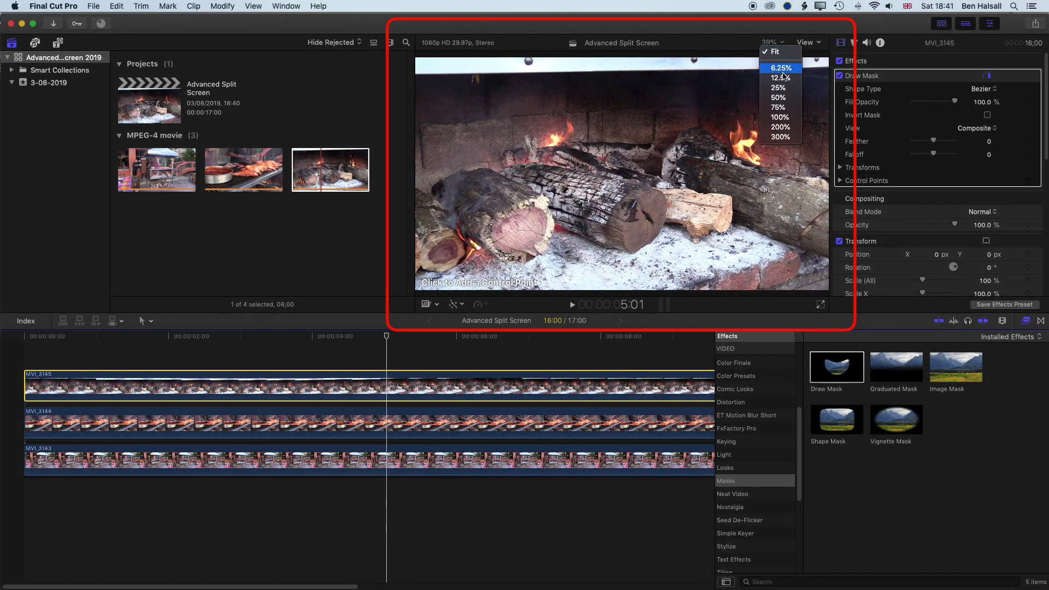
click(776, 63)
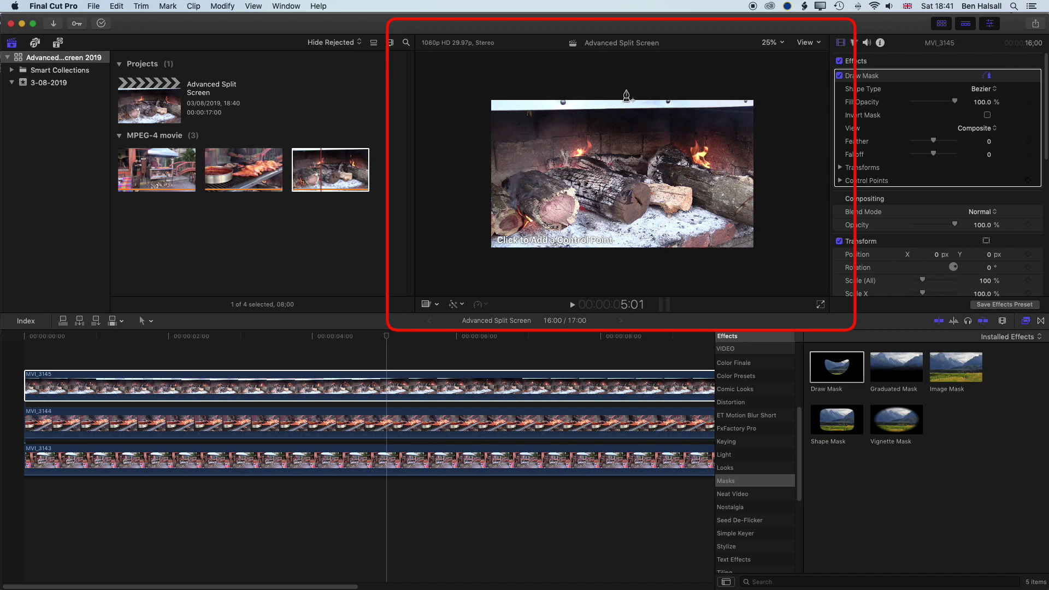
click(625, 91)
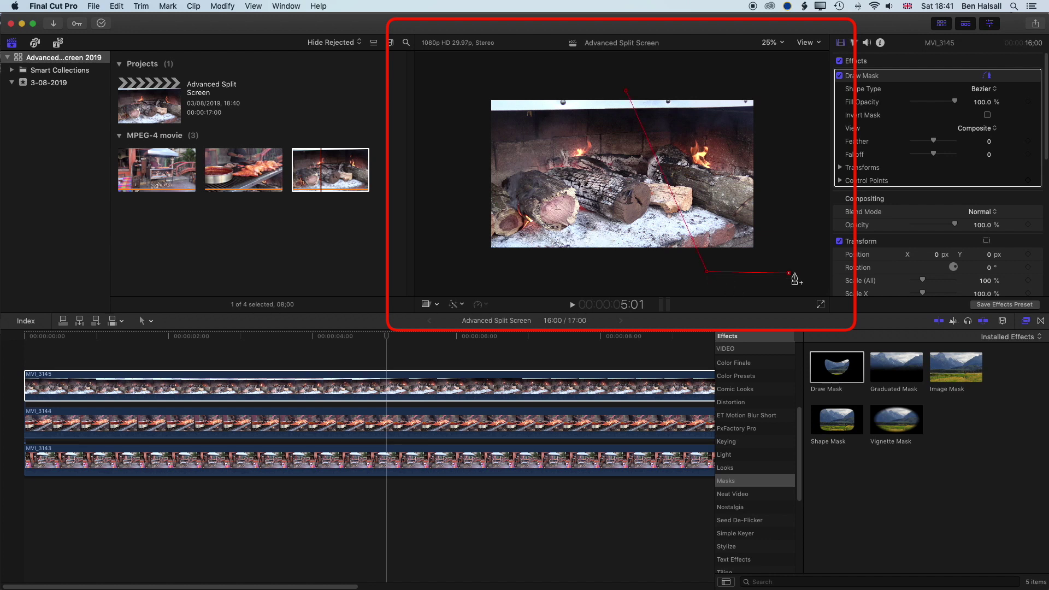
click(626, 92)
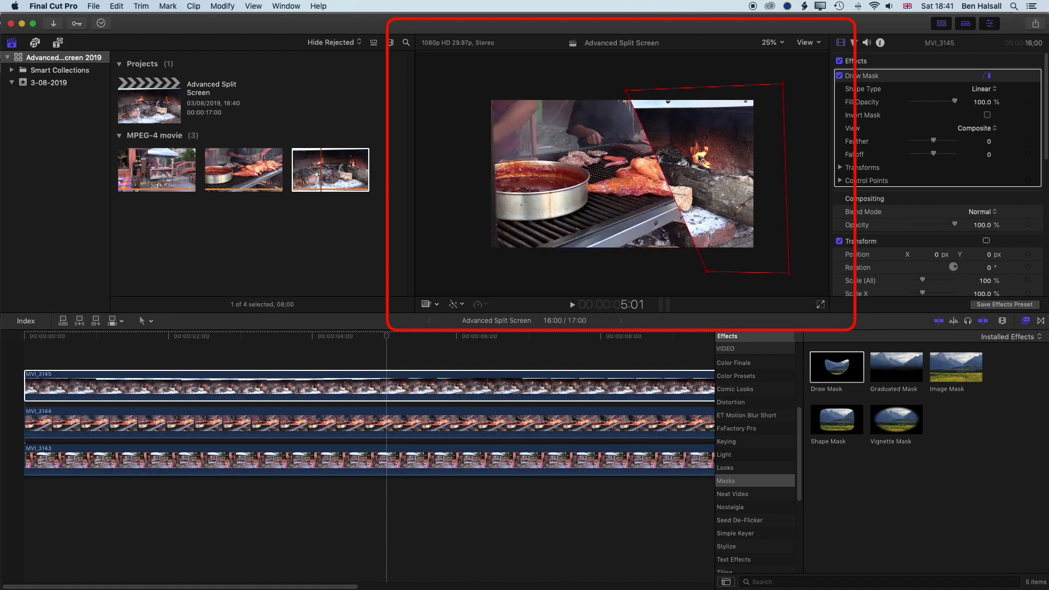
mouse_move(717, 157)
mouse_down()
mouse_move(571, 155)
mouse_move(587, 157)
mouse_up()
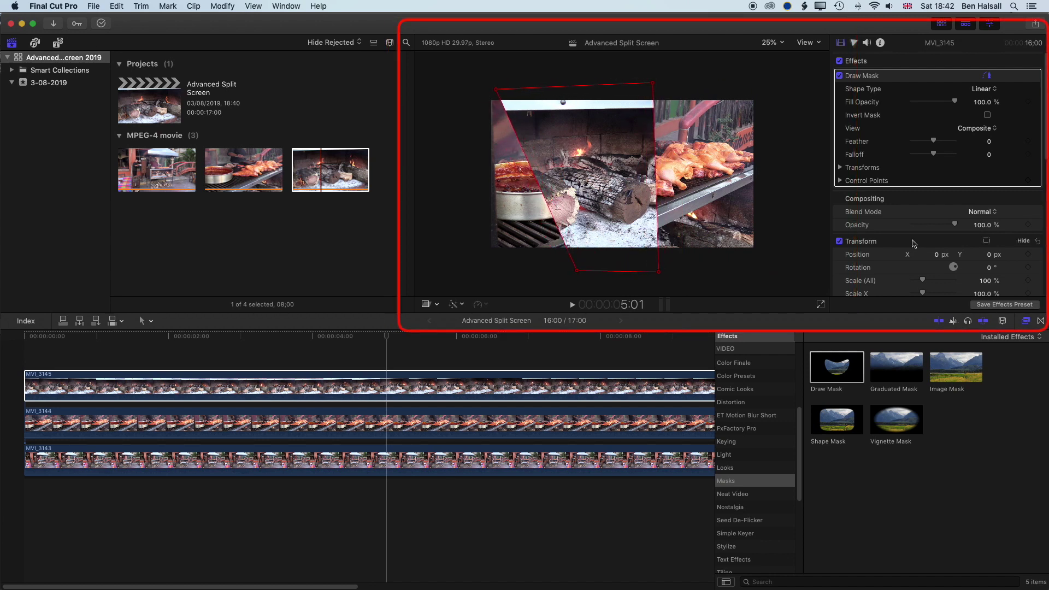
- Slide MVI_3145 right in Position X and shift its mask's split line right to match
drag(937, 255, 997, 255)
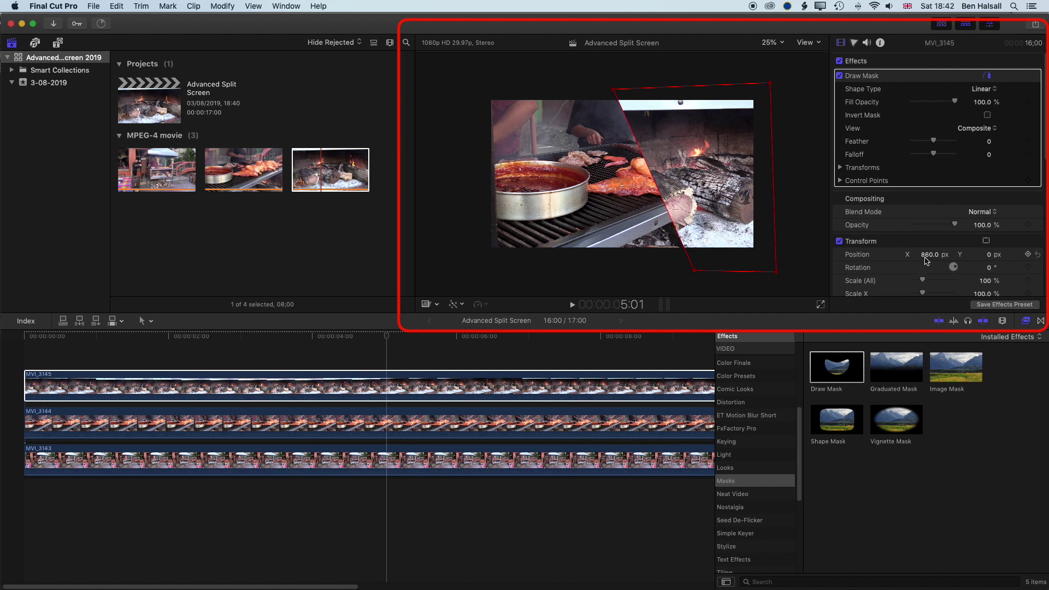
drag(934, 258, 927, 282)
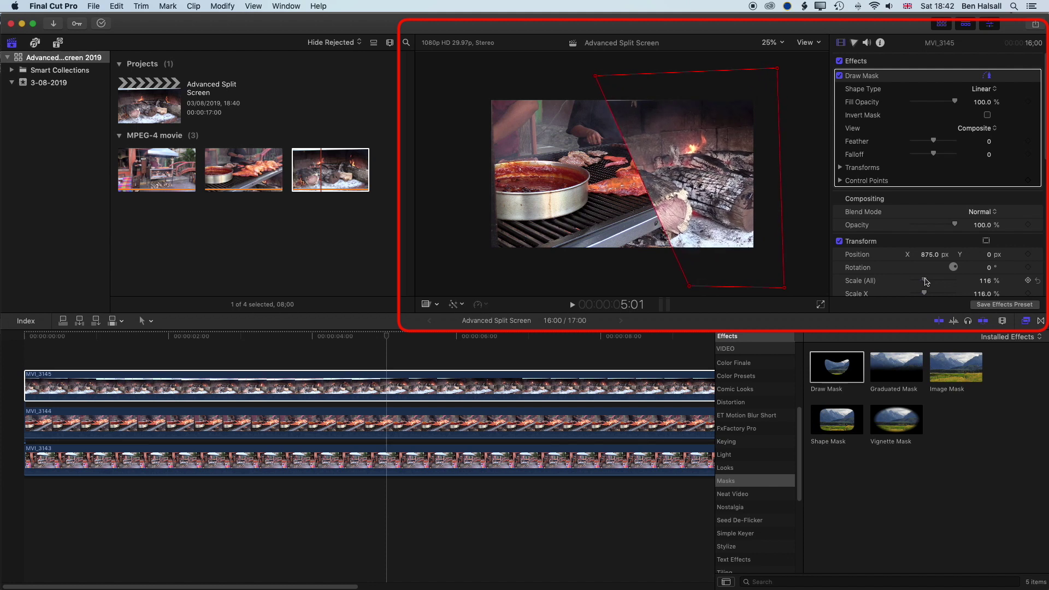
mouse_move(700, 182)
mouse_down()
mouse_move(711, 182)
mouse_move(697, 182)
mouse_up()
drag(934, 258, 953, 259)
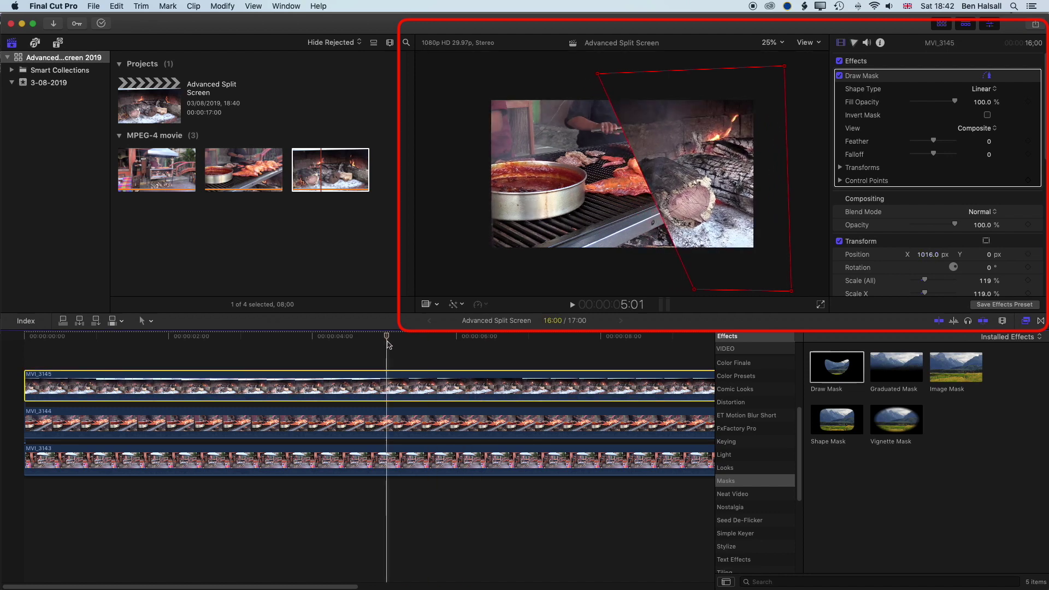
- Play the split screen from the start, then nudge the mask slightly further right
click(65, 337)
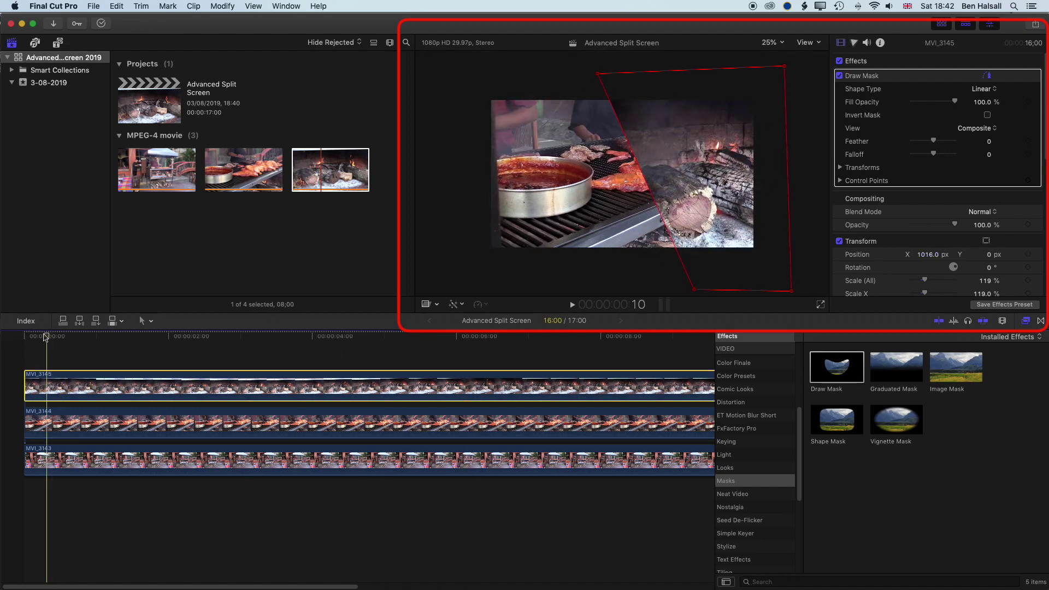
key(space)
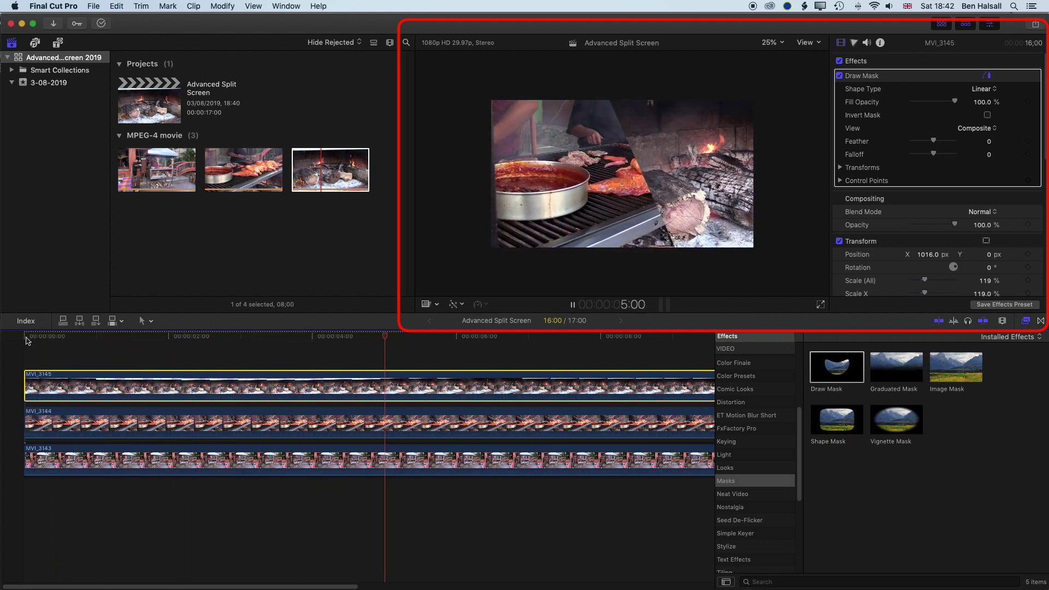
key(space)
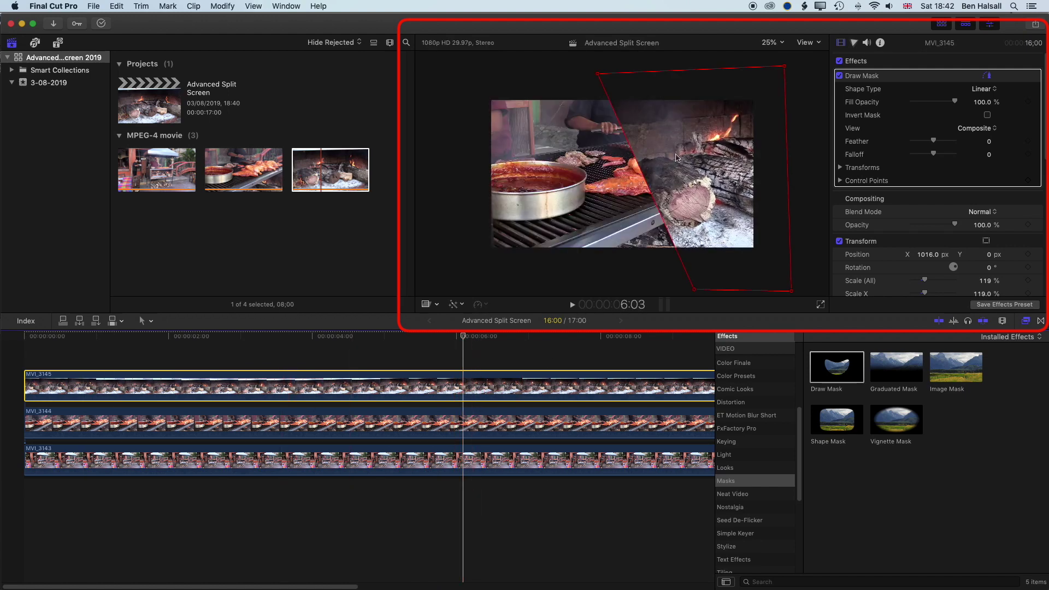
drag(676, 158, 693, 156)
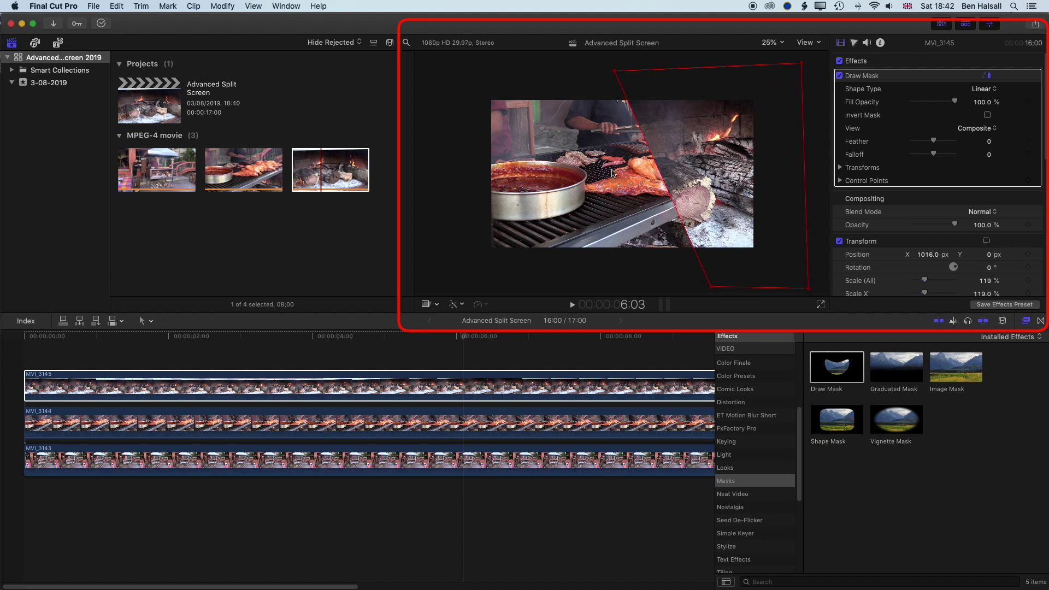
drag(706, 173, 708, 174)
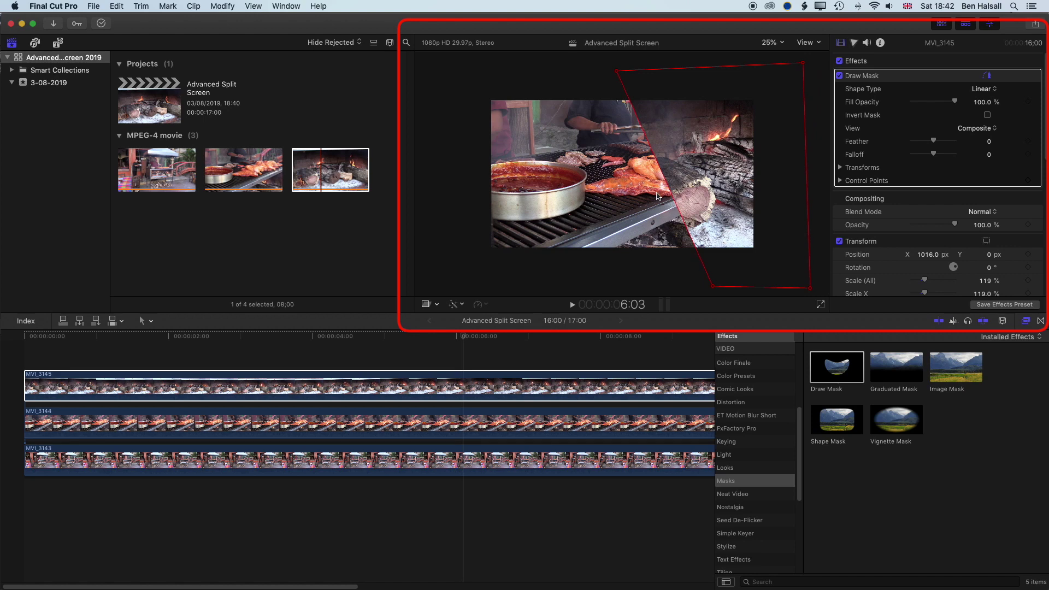
click(463, 385)
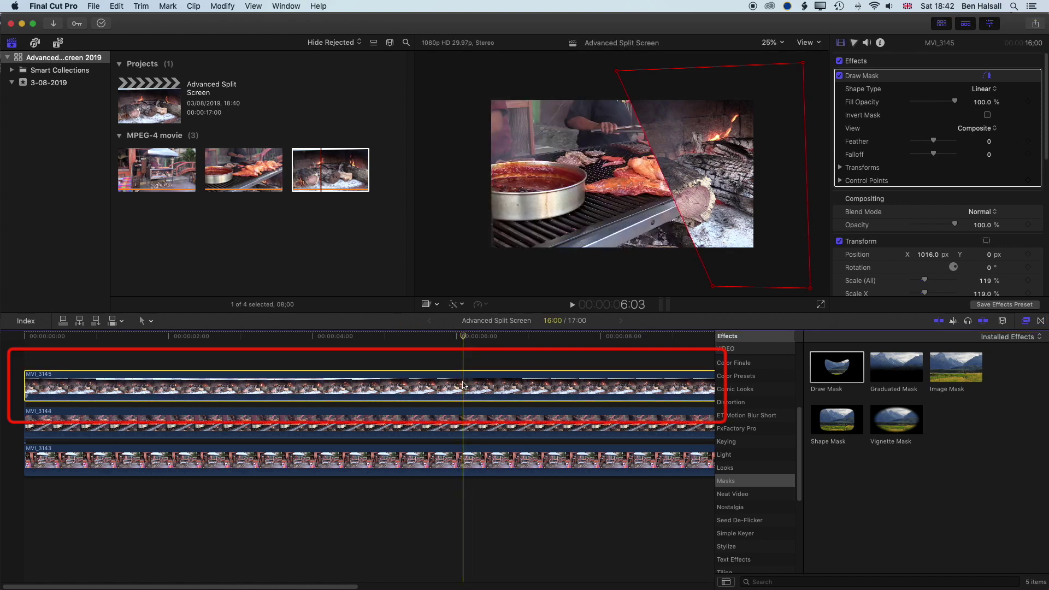
- Copy MVI_3145 and set up Paste Attributes on MVI_3144 with Draw Mask only, Transform unchecked
click(116, 6)
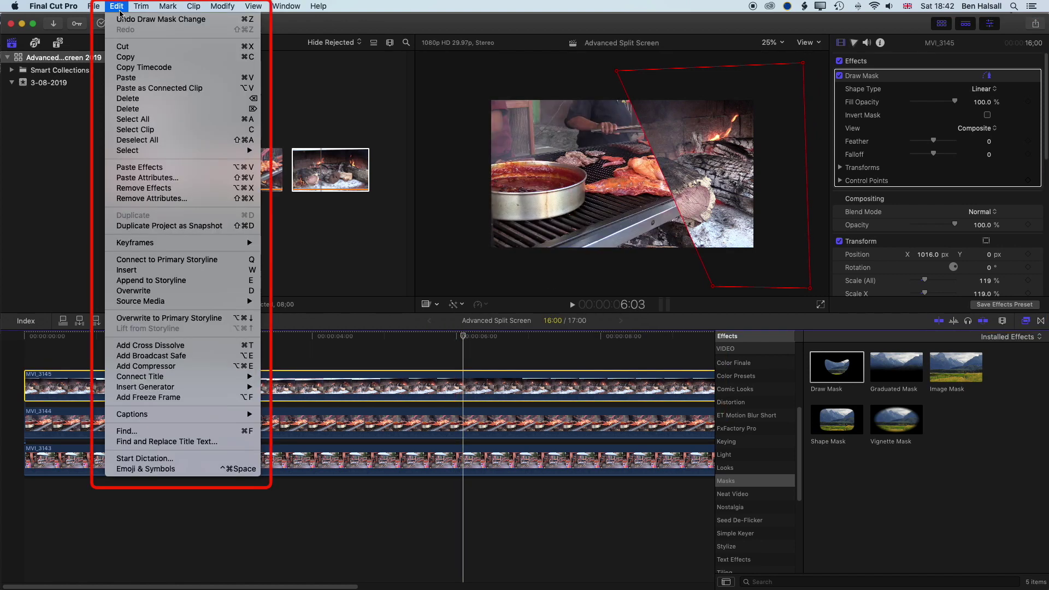
click(145, 56)
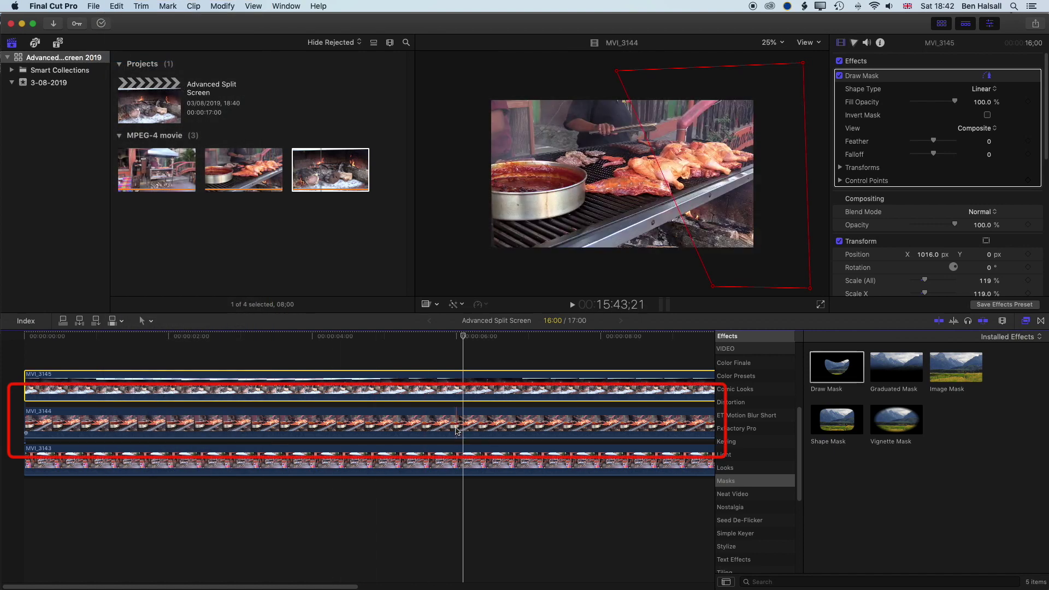
click(474, 407)
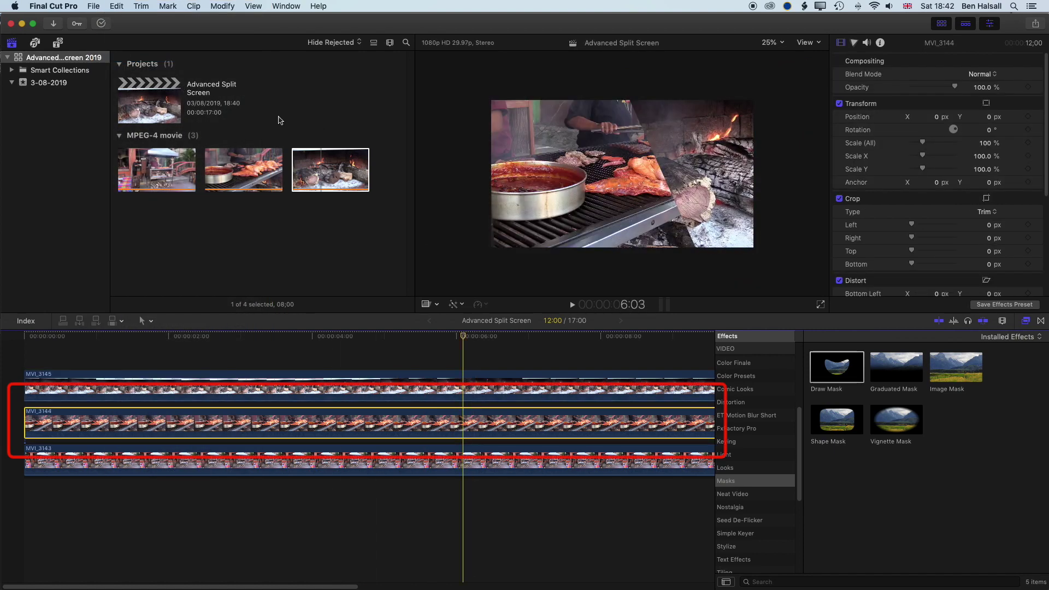
click(116, 5)
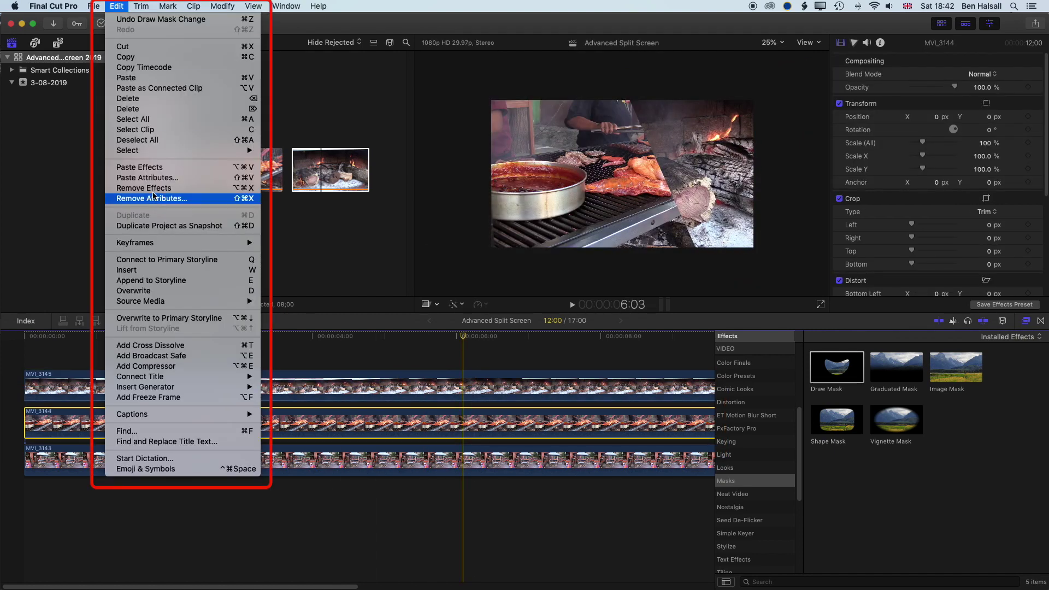
click(199, 181)
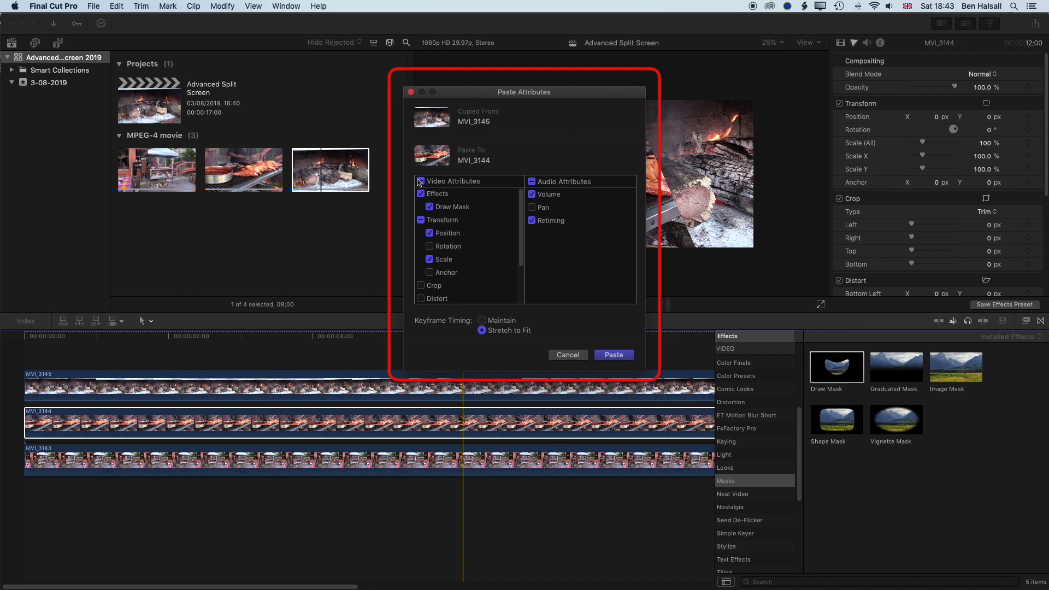
click(421, 220)
- Paste the Draw Mask onto MVI_3144 and pull its right-hand corners left into an angled panel
click(613, 355)
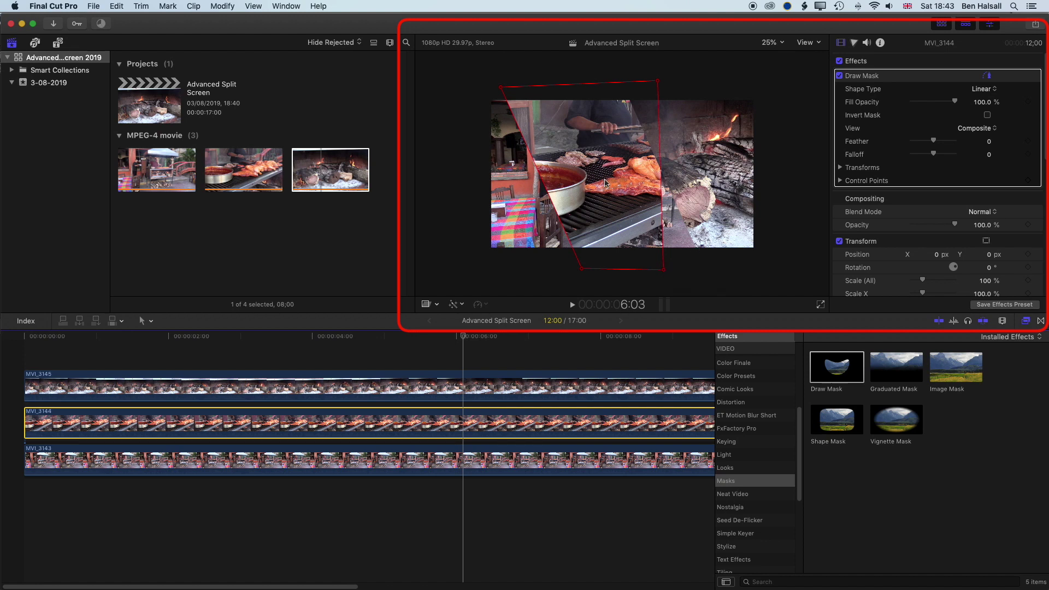
drag(605, 187, 647, 192)
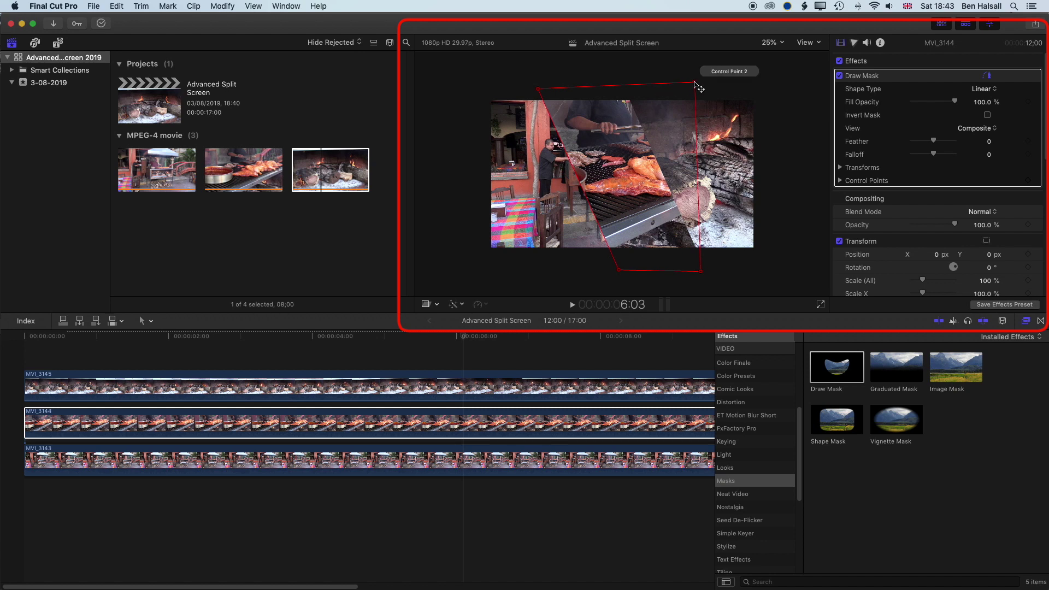
drag(695, 83, 465, 91)
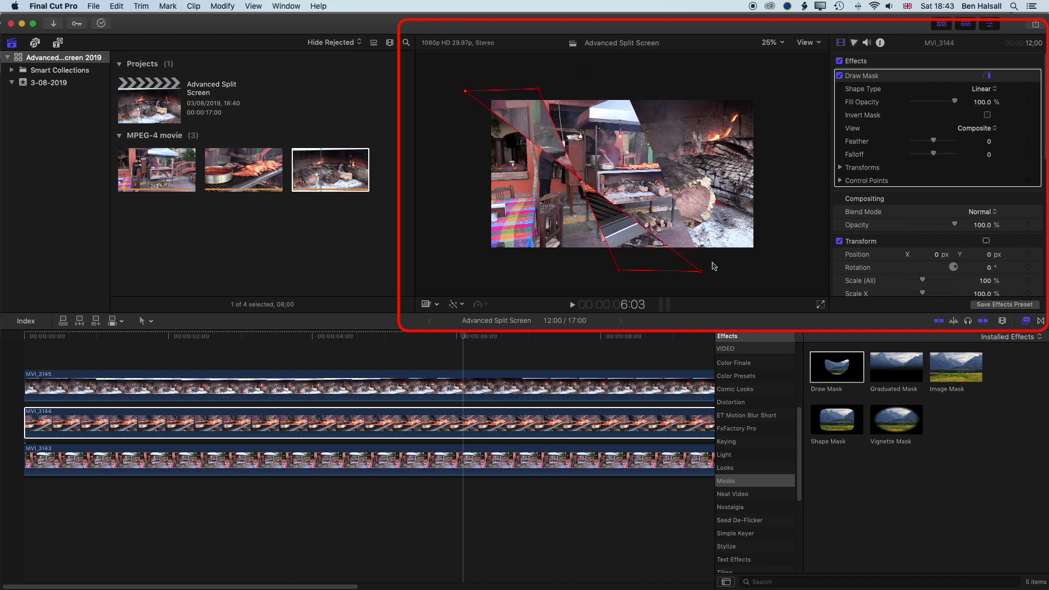
drag(703, 276, 477, 275)
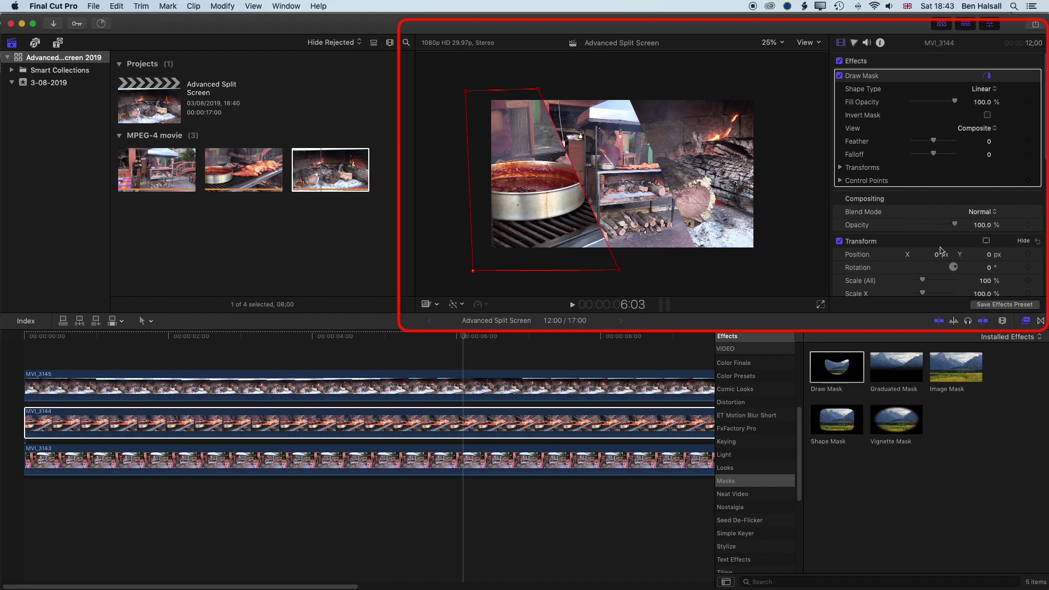
- Slide MVI_3144 left to Position X -728.9 px, shifting the mask to reveal more clip
drag(936, 255, 885, 255)
drag(526, 224, 580, 221)
drag(928, 254, 926, 254)
drag(572, 218, 620, 217)
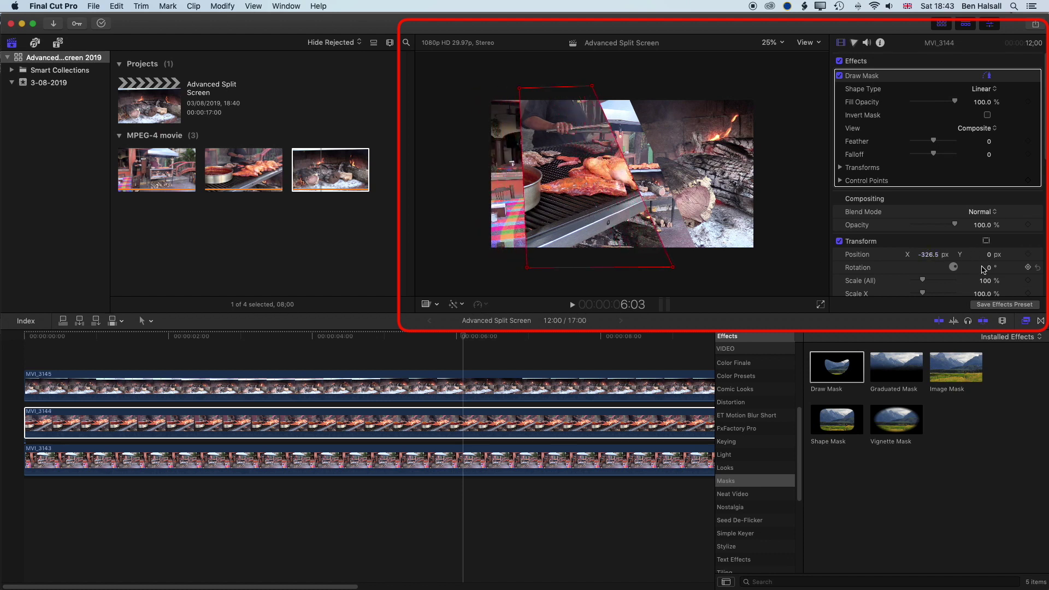
drag(939, 258, 929, 255)
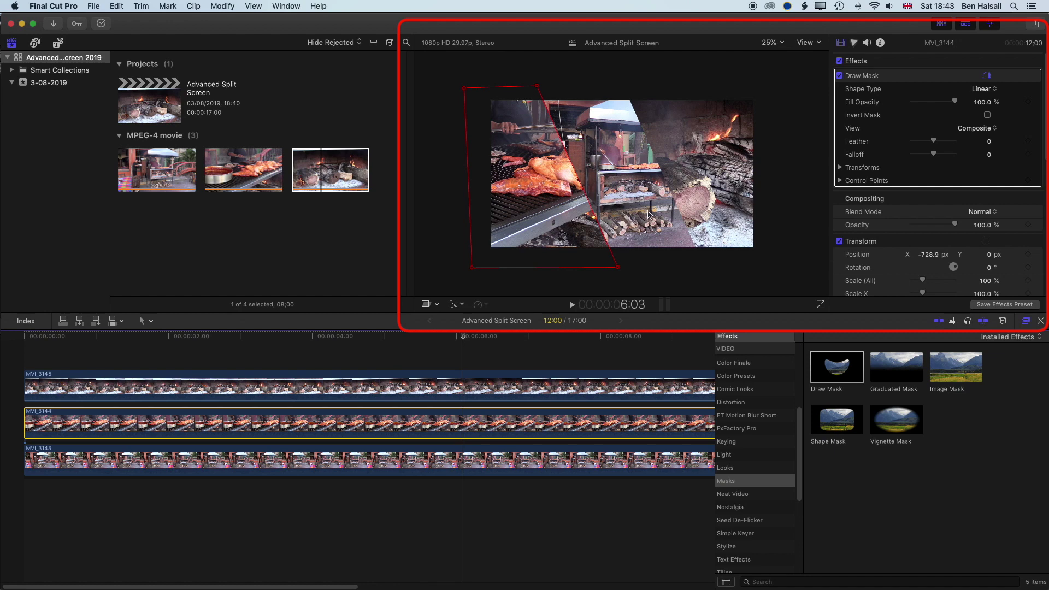
key(super+Down)
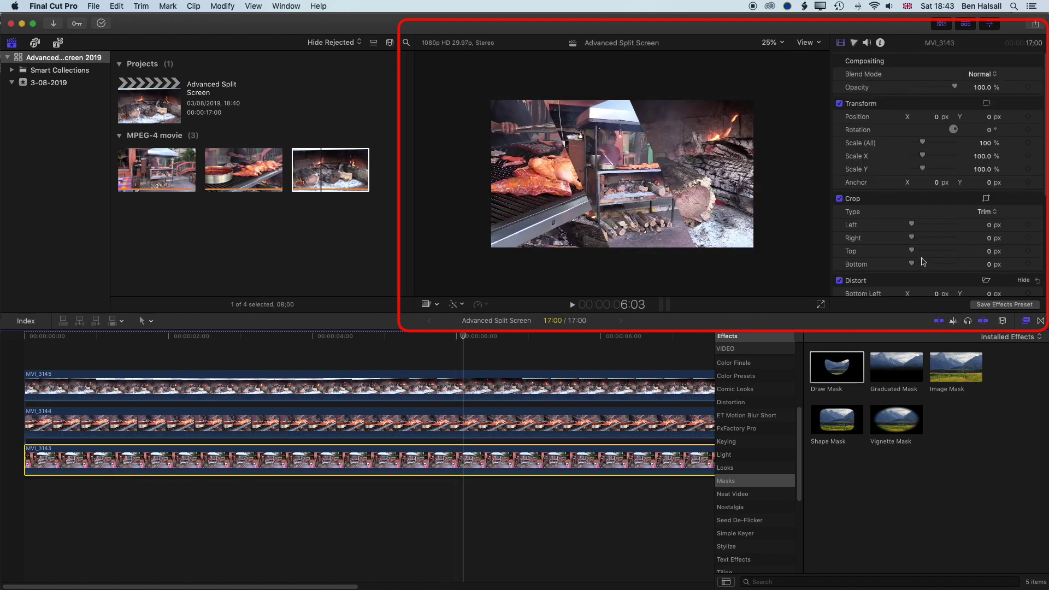
- Set MVI_3143's Position X to -112.3 px and play the three-way split from the start
scroll(938, 217, down, 1)
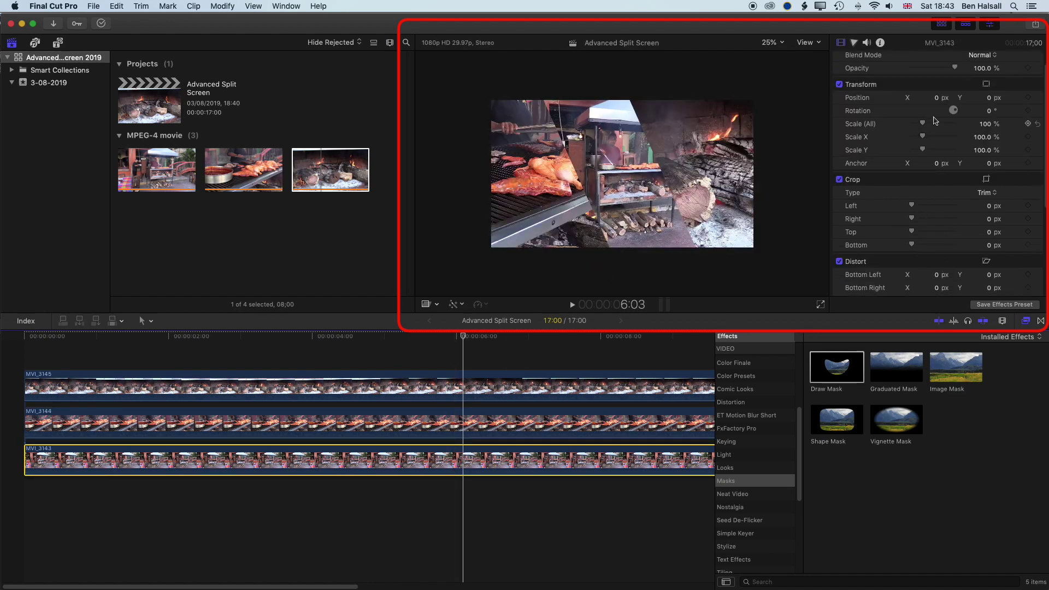
drag(936, 98, 932, 98)
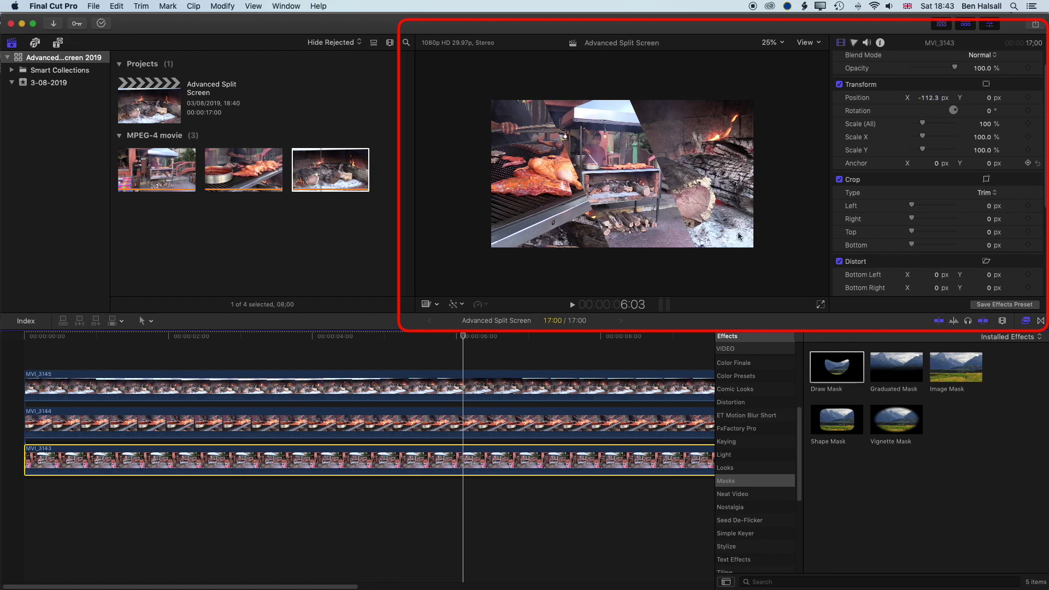
drag(465, 336, 1, 343)
key(space)
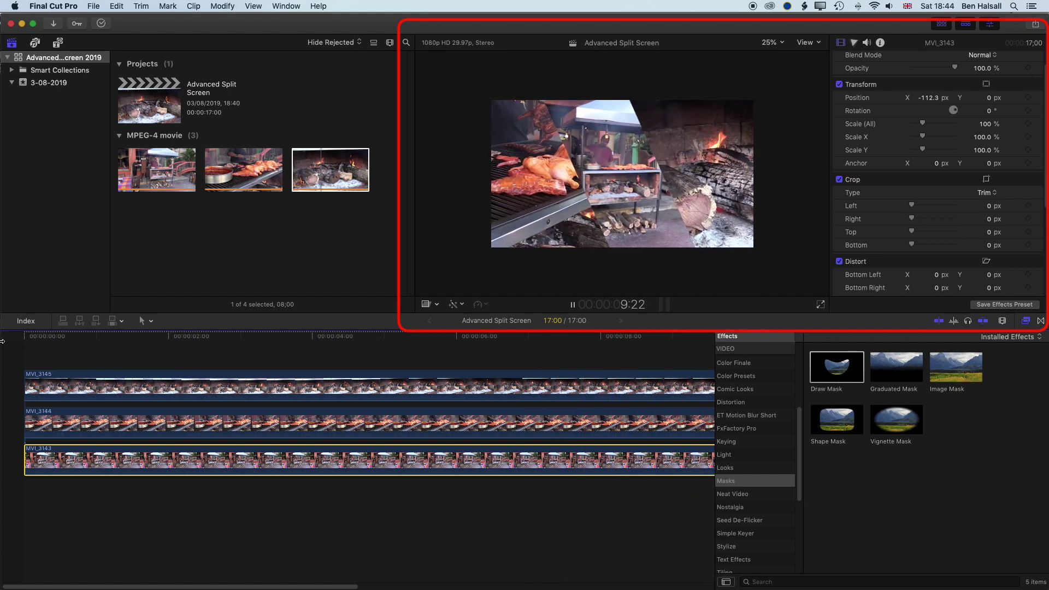
key(space)
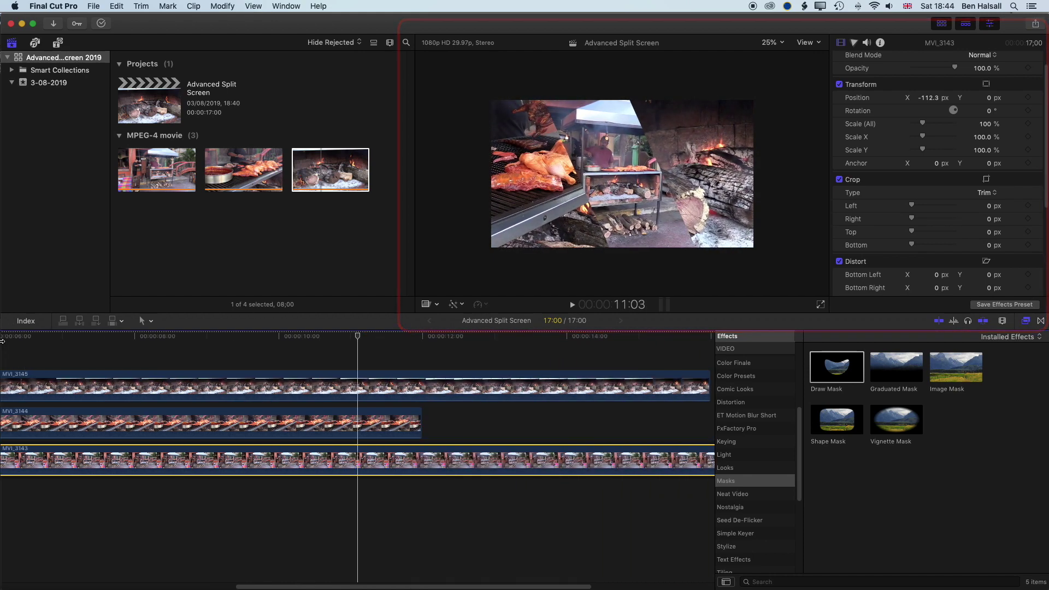
- Blade all three stacked clips at 11:01 and delete everything after that point
click(322, 365)
click(352, 347)
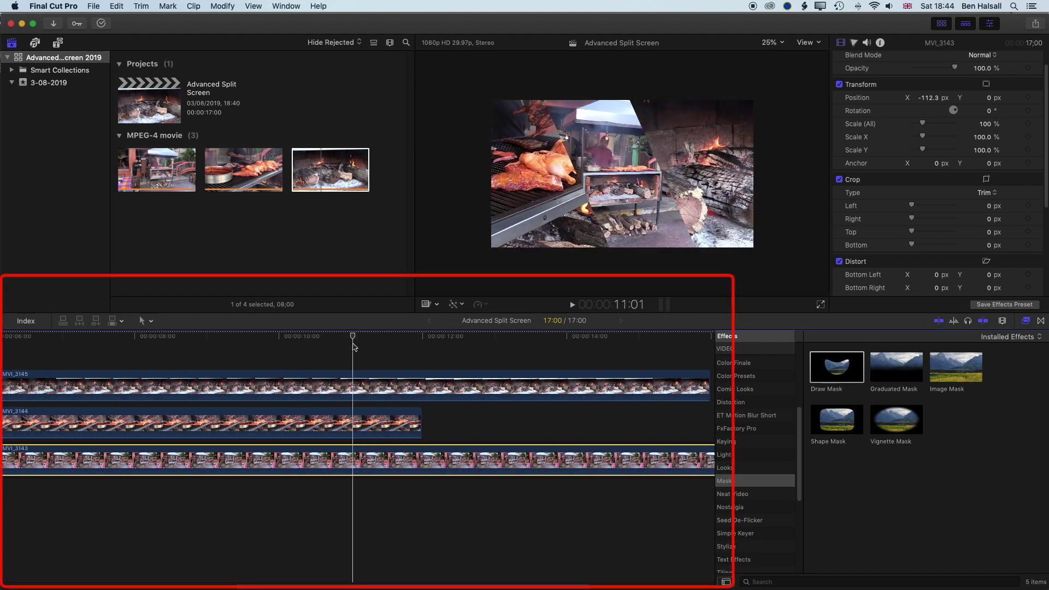
key(super+shift+b)
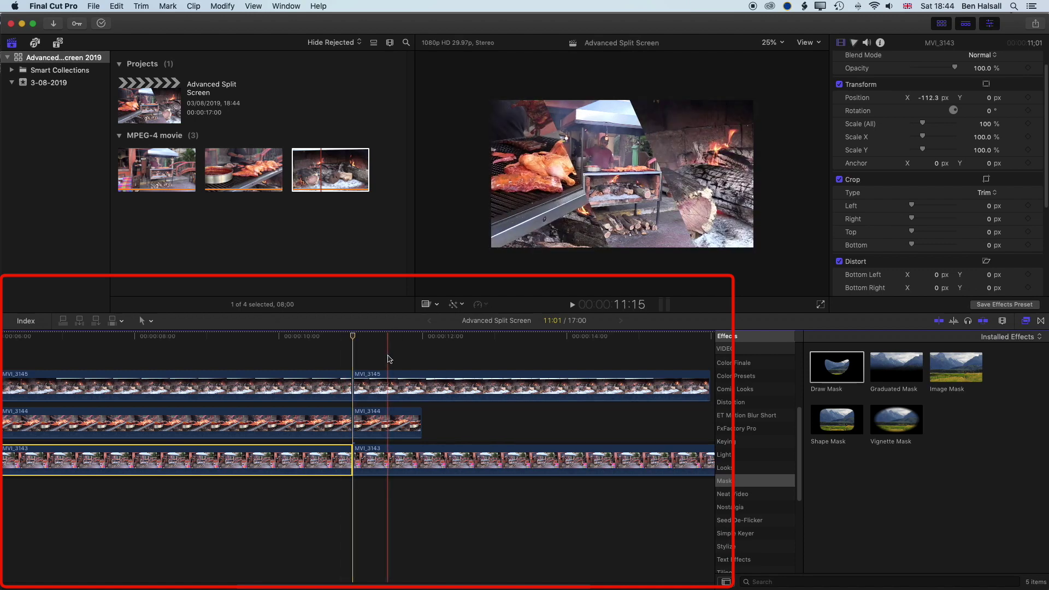
drag(383, 356, 450, 506)
key(Delete)
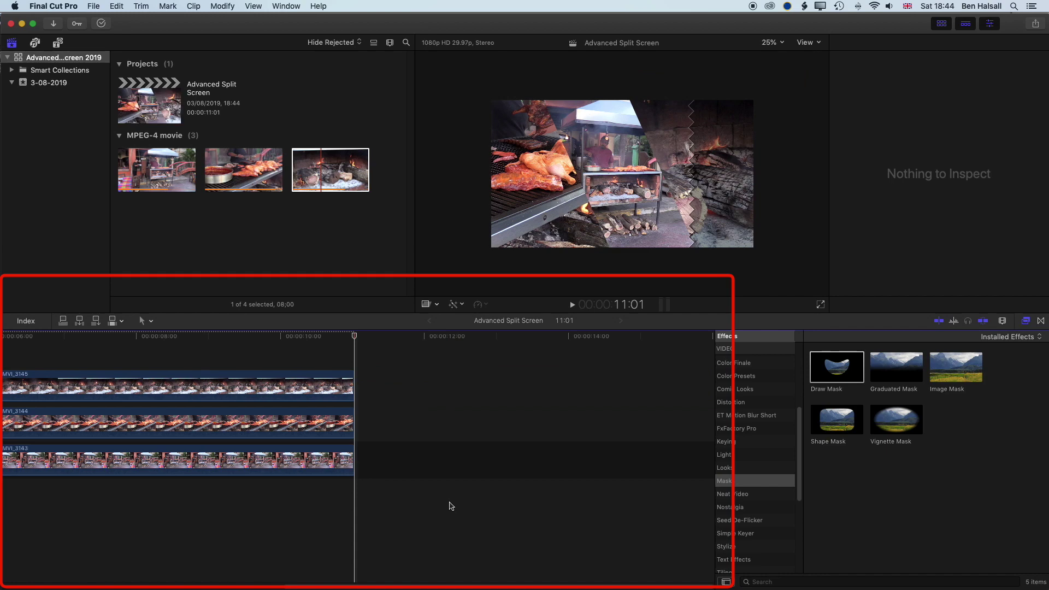
- Fit the shortened project in view and play it from the start
key(shift+z)
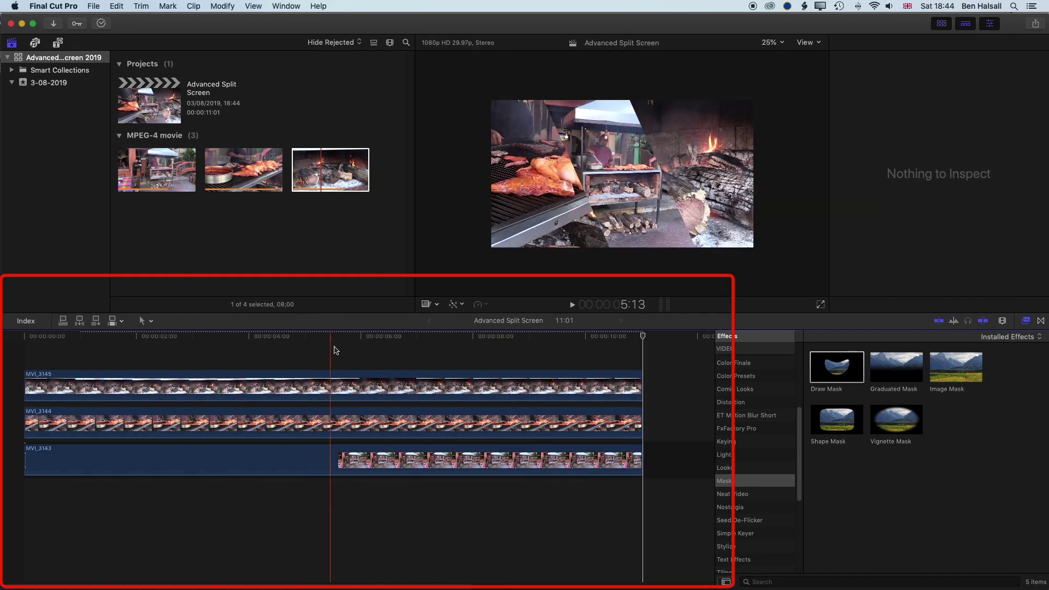
click(19, 337)
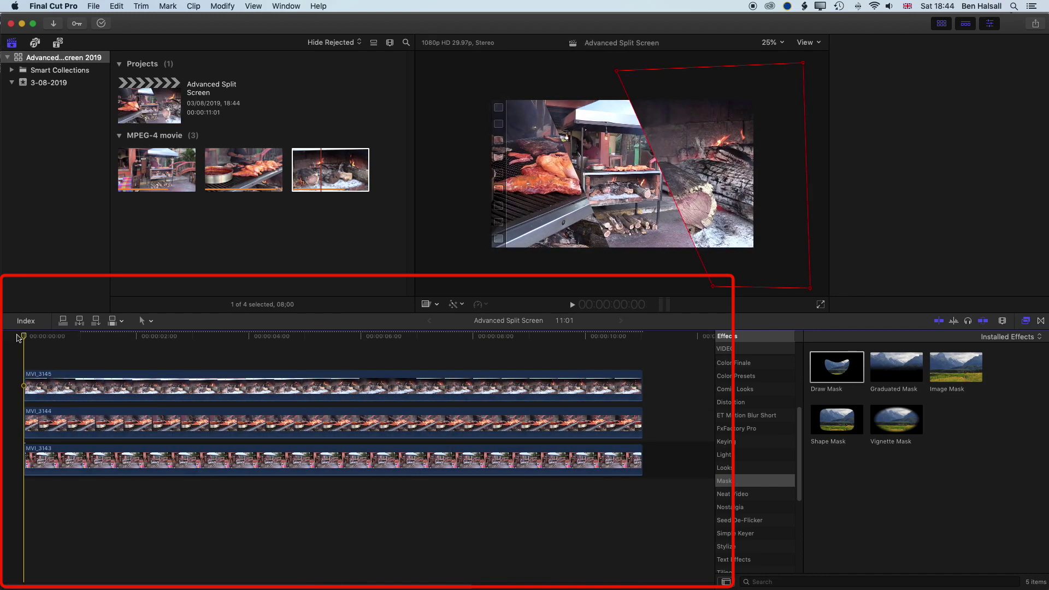
key(space)
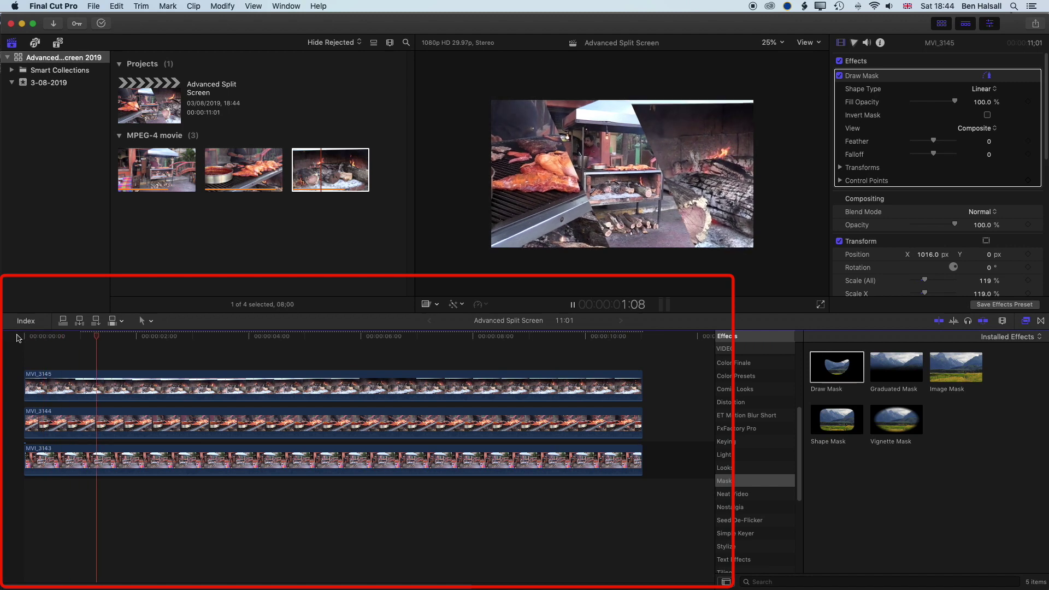
key(space)
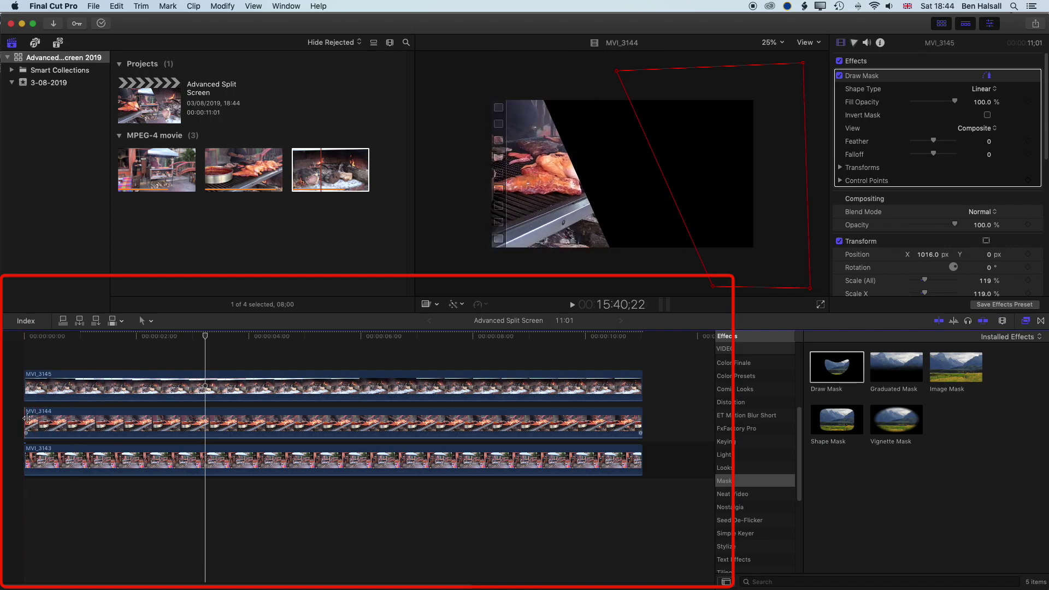
- Trim MVI_3144's start later and MVI_3145's start later still, then select MVI_3143
drag(27, 419, 128, 420)
drag(28, 385, 206, 385)
click(11, 341)
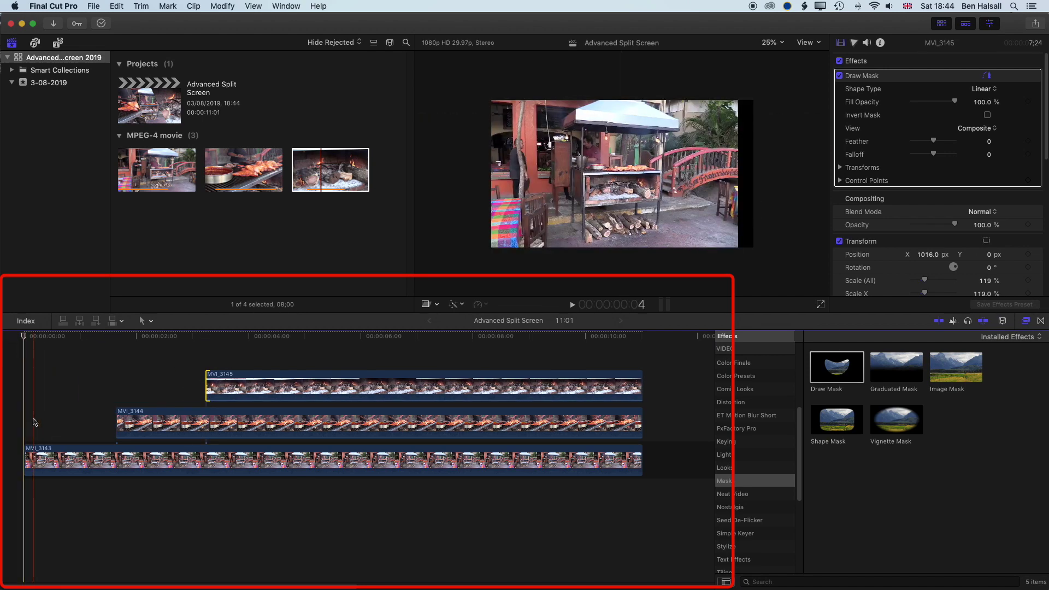
click(65, 456)
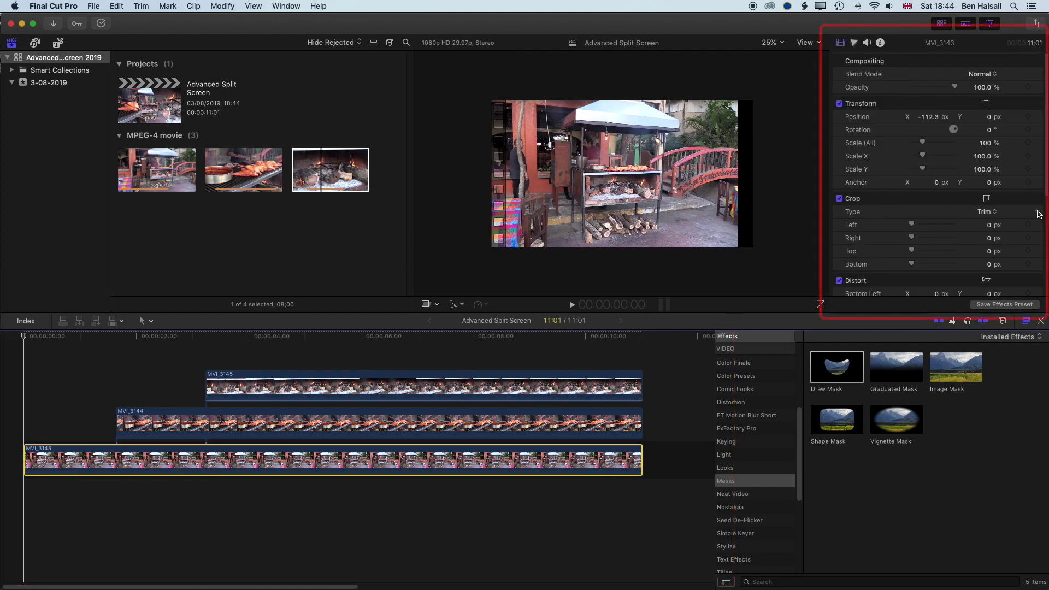
- Reset MVI_3143's horizontal position to 0 px and preview the edit
click(1038, 117)
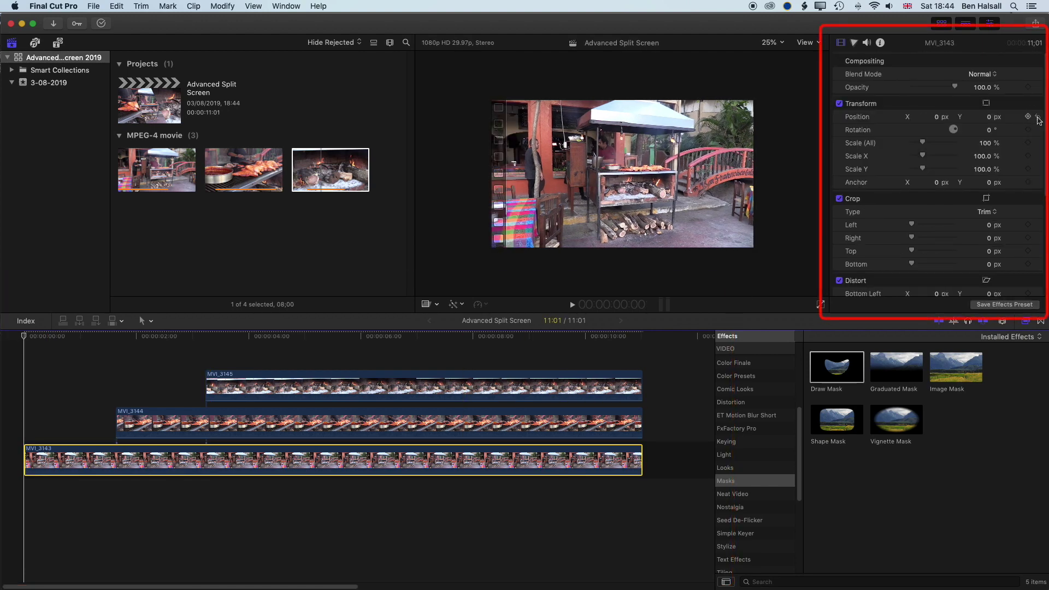
key(space)
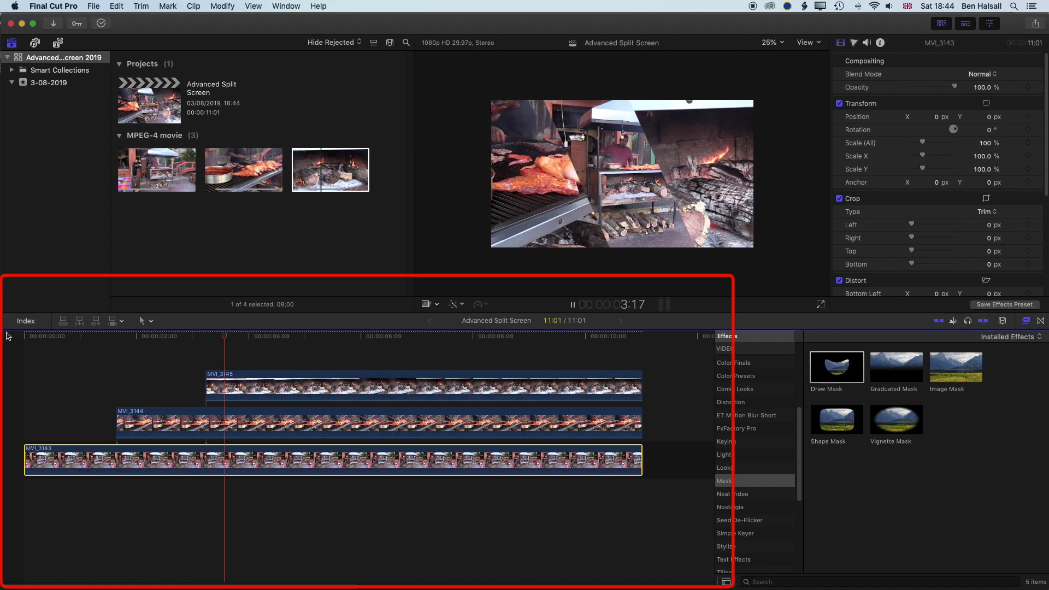
key(space)
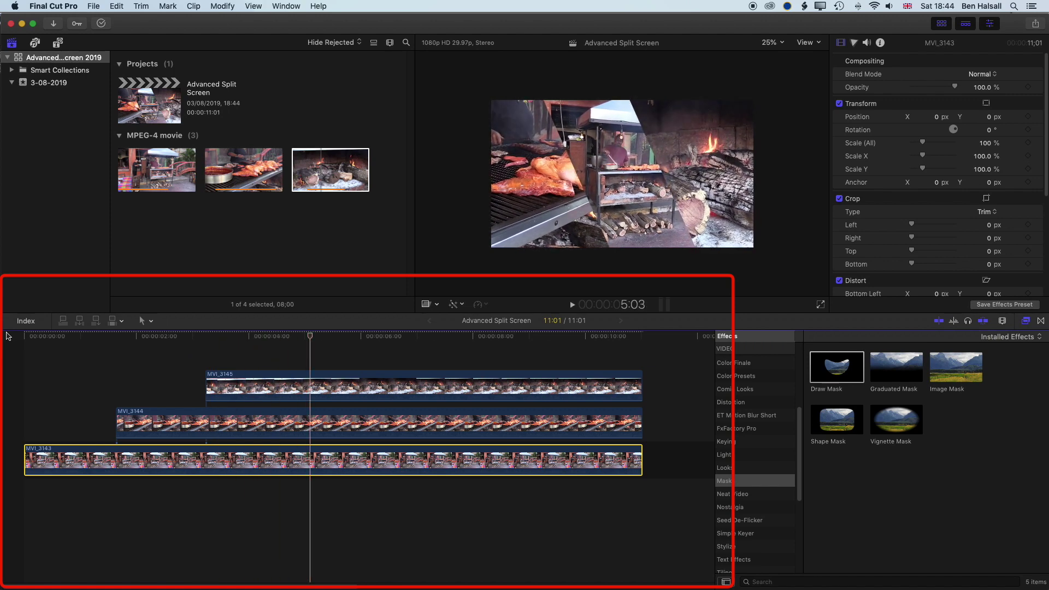
click(125, 339)
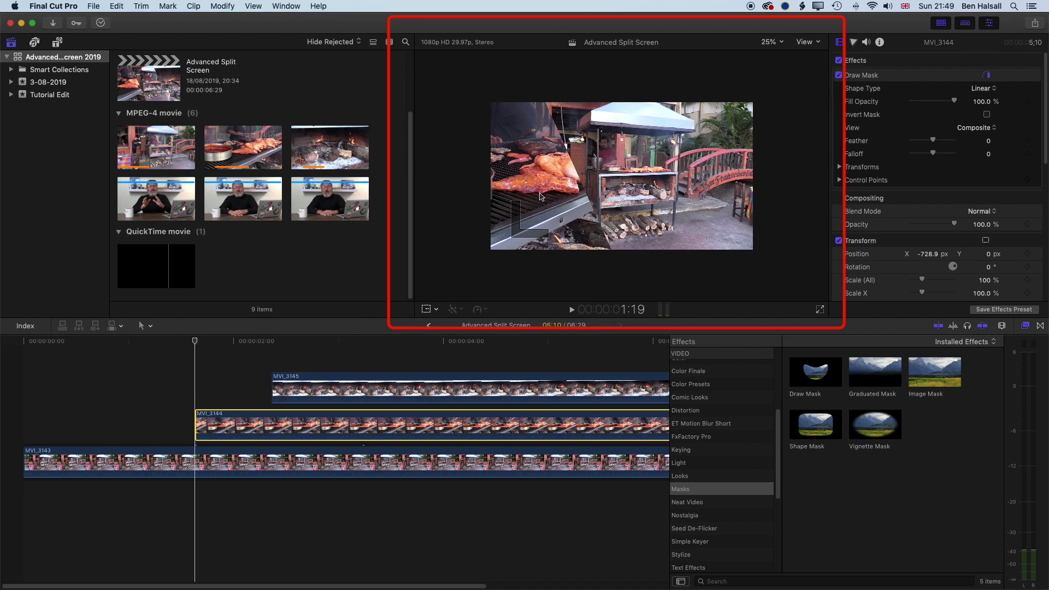
- Expand MVI_3144's Draw Mask transforms and control points, and nudge the mask to 95.0, 39.5 px
click(888, 78)
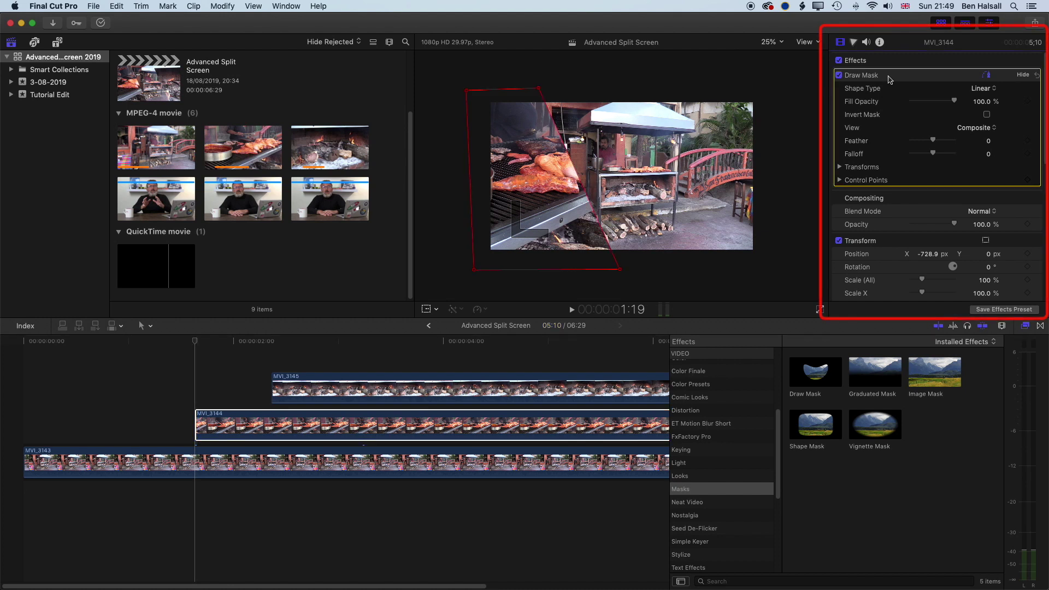
click(840, 167)
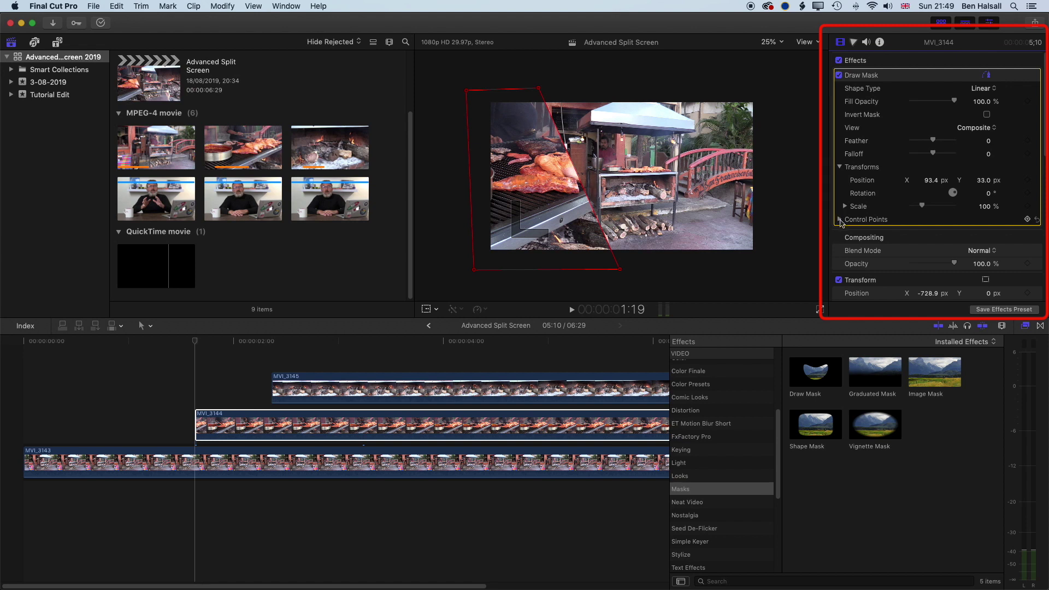
click(840, 220)
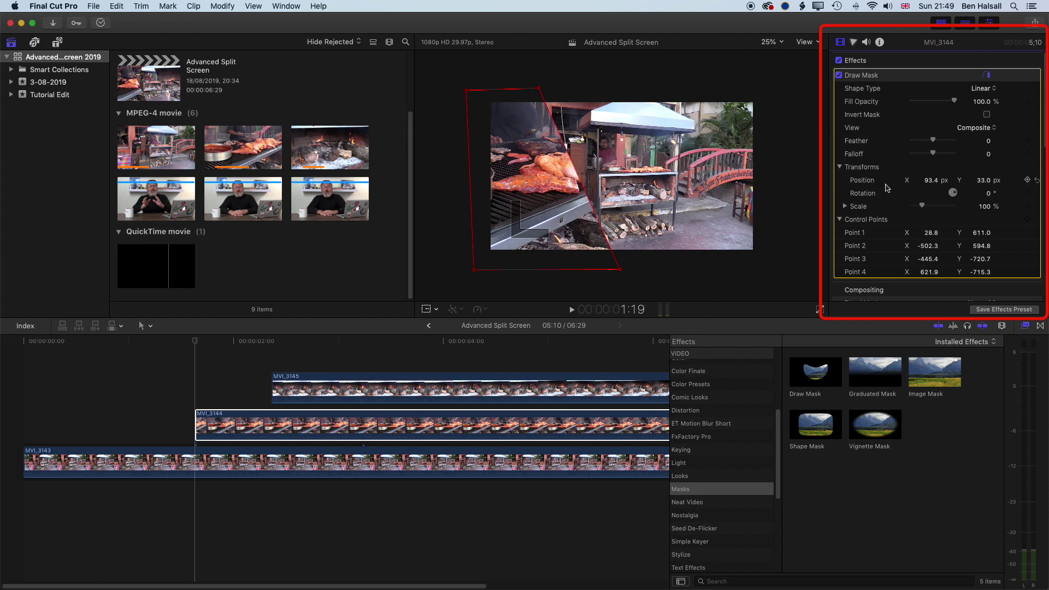
drag(539, 191, 545, 188)
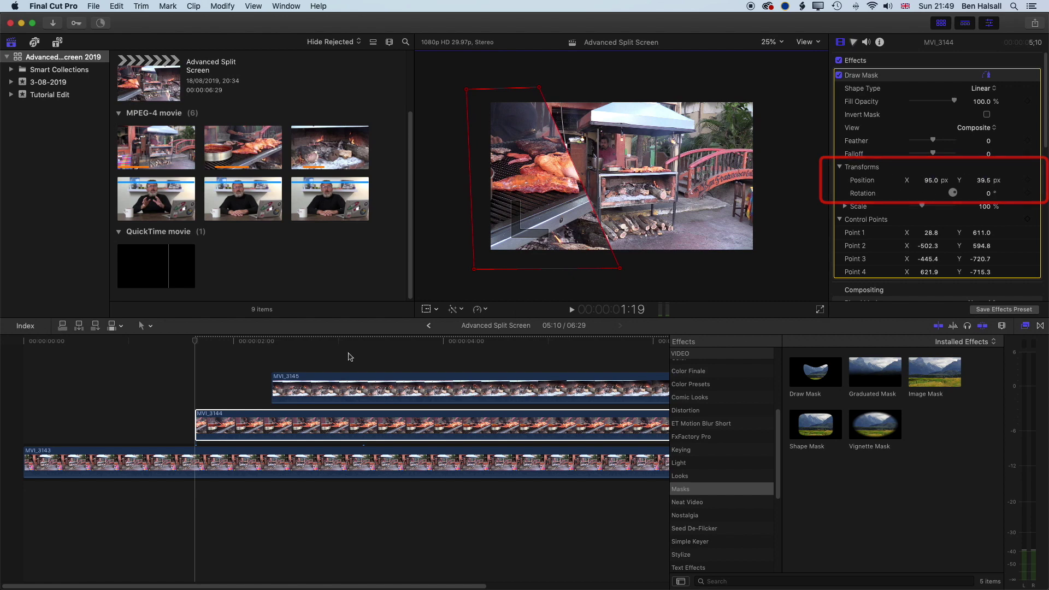
drag(195, 341, 165, 343)
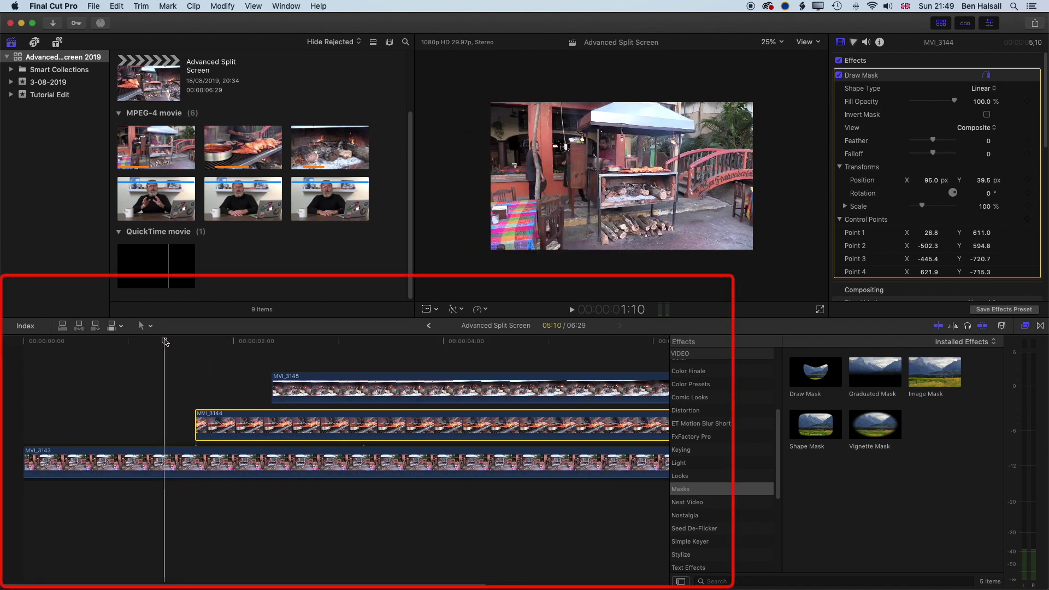
mouse_move(165, 343)
mouse_down()
mouse_move(268, 342)
mouse_move(162, 344)
mouse_up()
key(space)
key(space)
click(235, 342)
drag(235, 341, 201, 342)
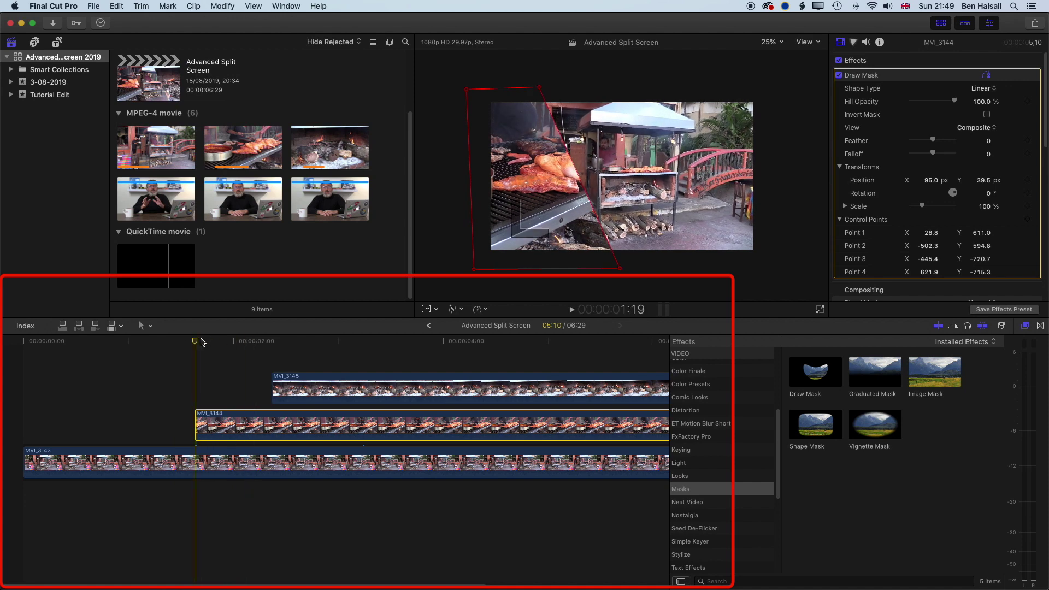
key(space)
key(space)
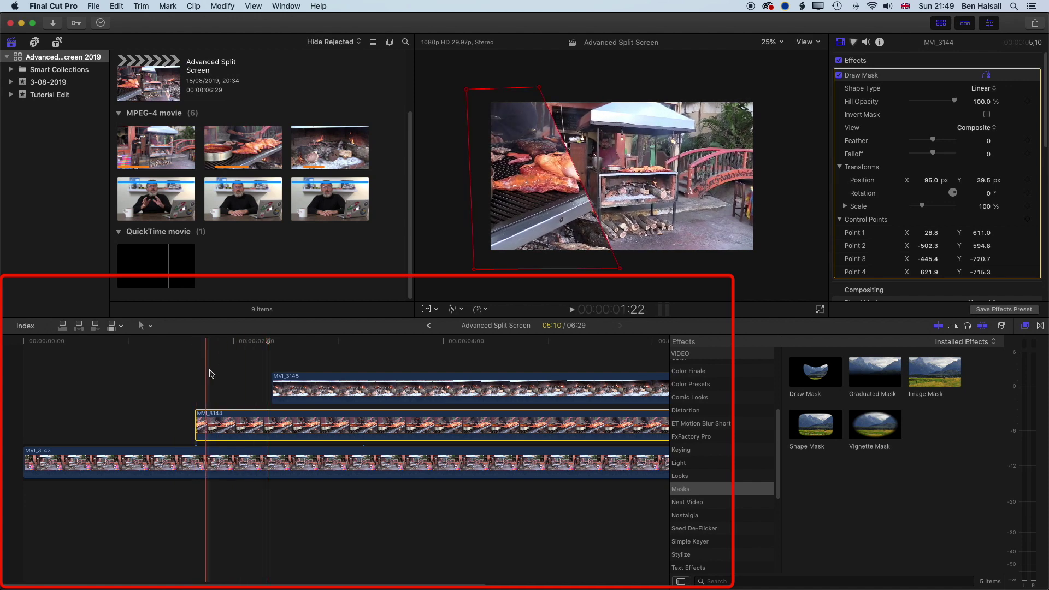
click(242, 341)
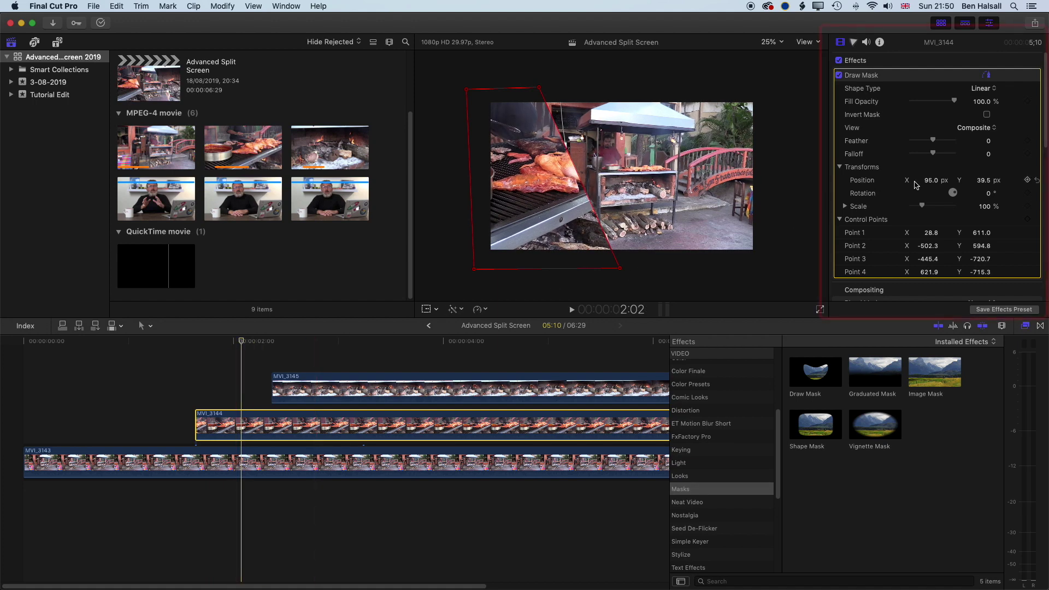
- Keyframe MVI_3144's mask position at 2:02, then move it off-screen left to X -902.7 px at 1:19
click(1028, 181)
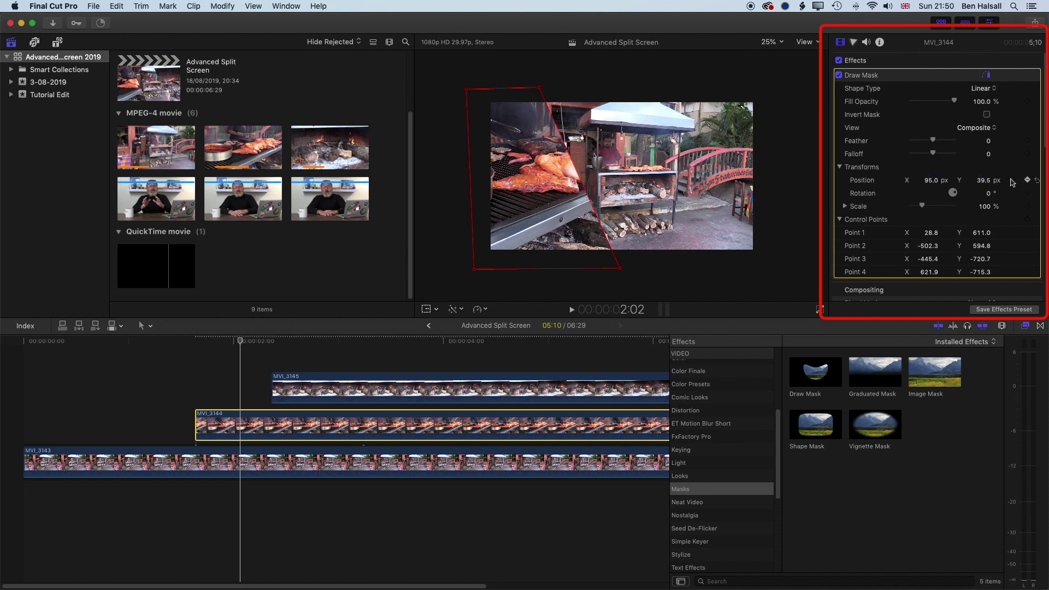
drag(240, 341, 199, 343)
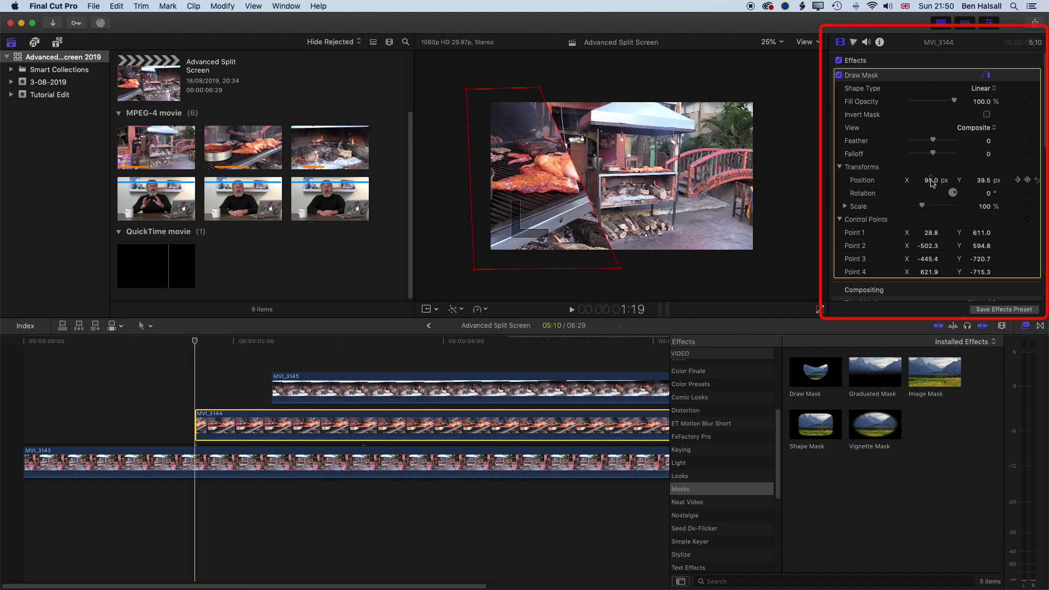
drag(933, 184, 928, 184)
drag(556, 177, 422, 177)
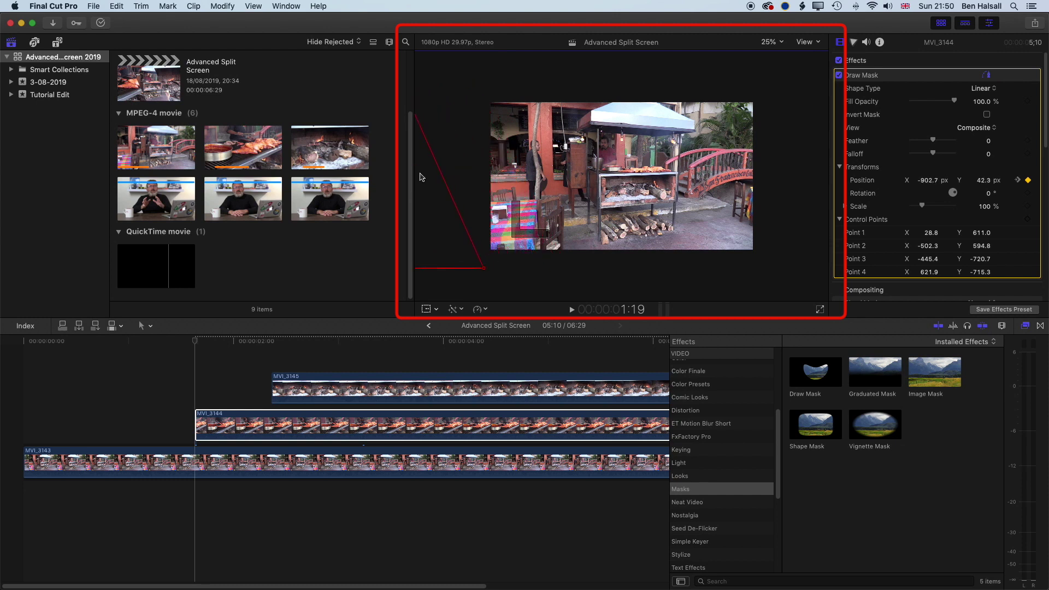
- Play back MVI_3144's panel sliding in from just before 1:19, then select MVI_3145
drag(196, 343, 182, 345)
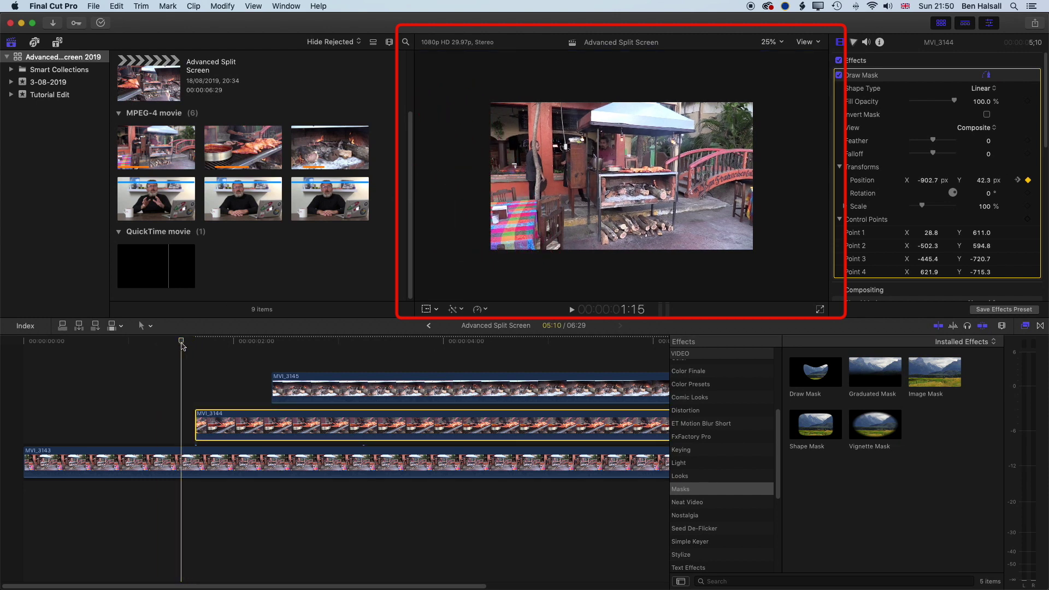
key(space)
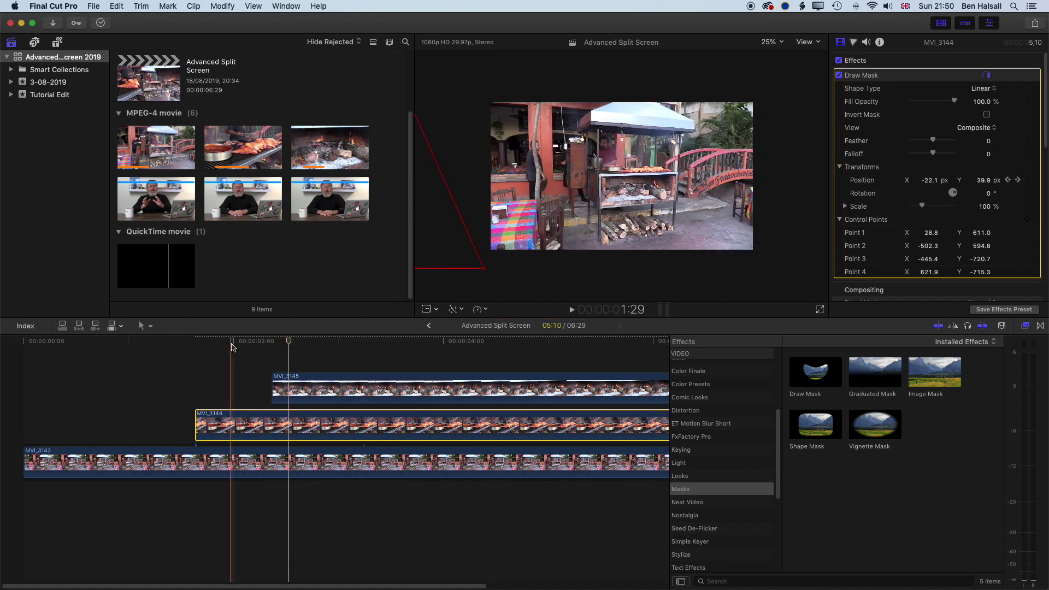
click(173, 342)
key(space)
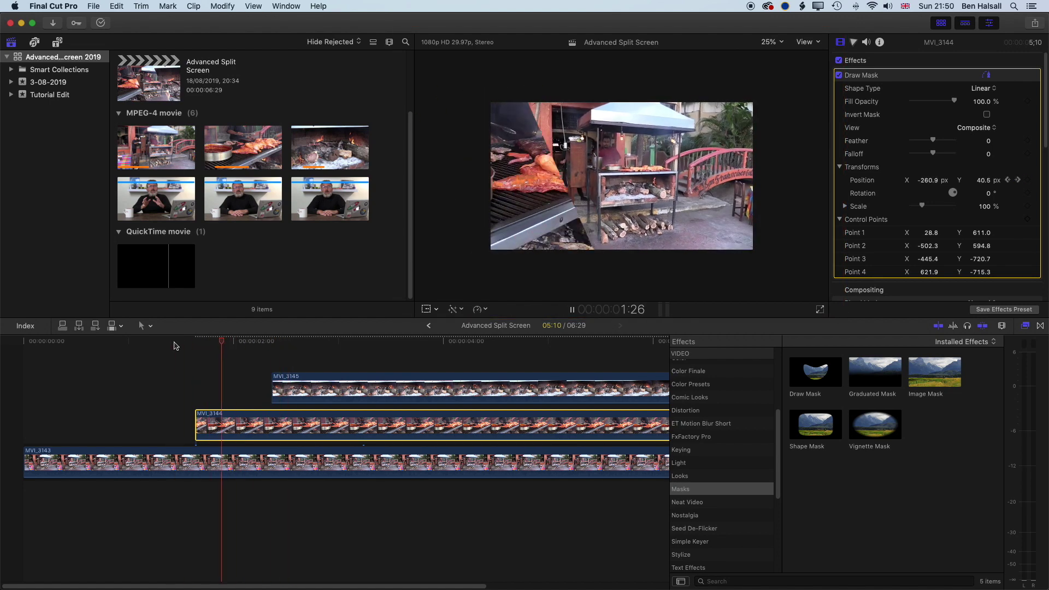
key(space)
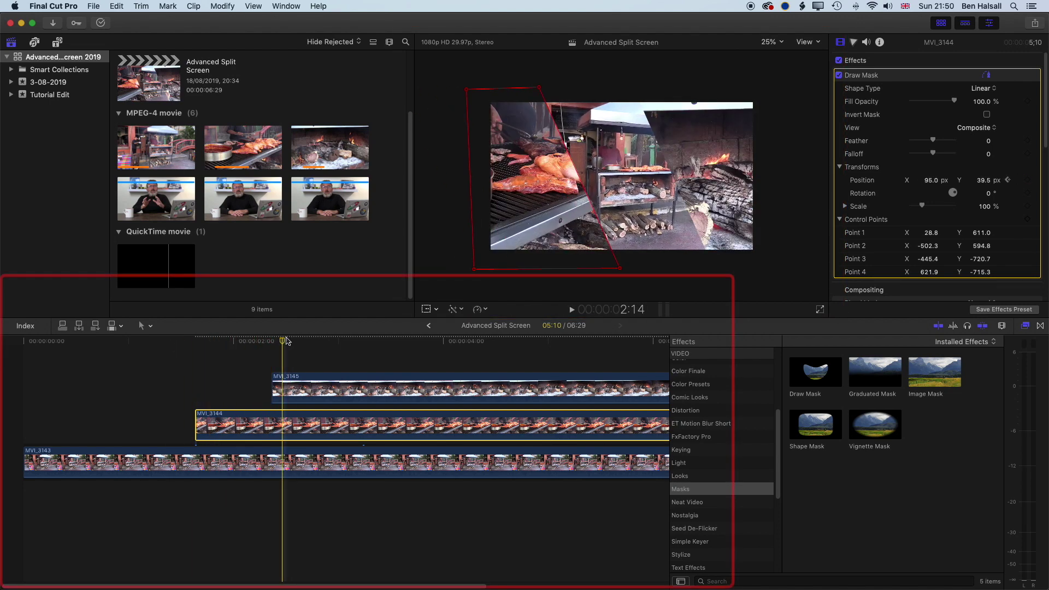
click(271, 385)
- Preview MVI_3145's entrance and add a Draw Mask position keyframe at its resting -124.9 px position
drag(276, 344, 200, 344)
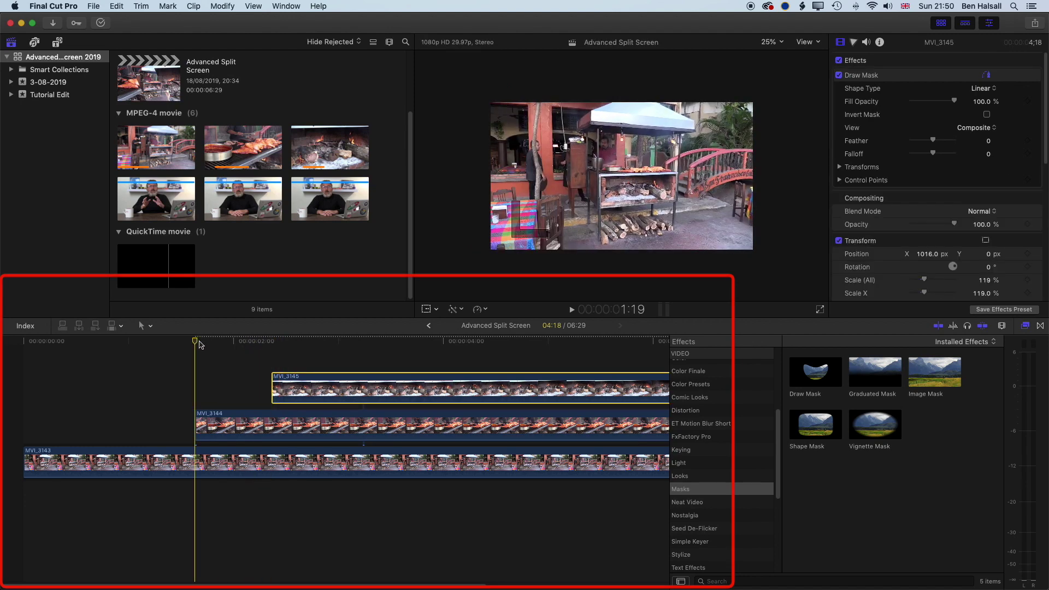
key(space)
key(space)
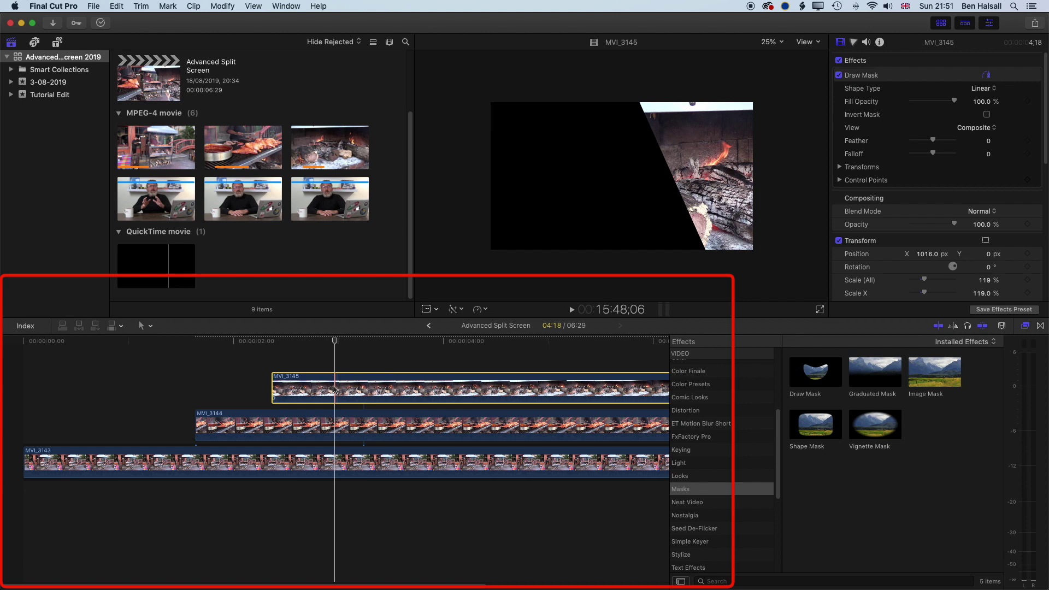
click(839, 167)
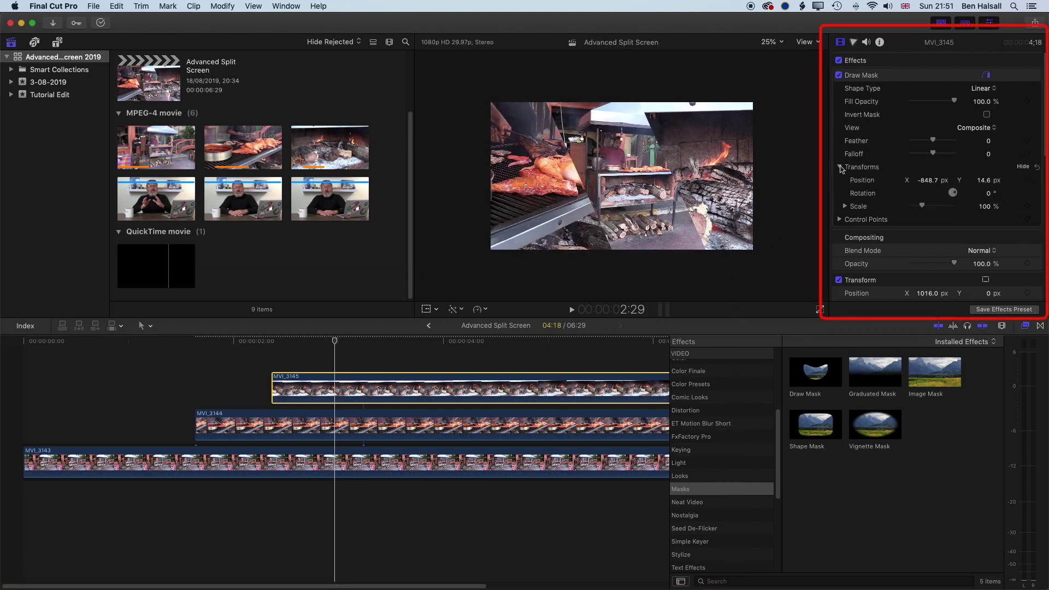
click(1028, 180)
- At MVI_3145's start, move its mask to X -848.7 px and play back both panels sliding in
key(Up)
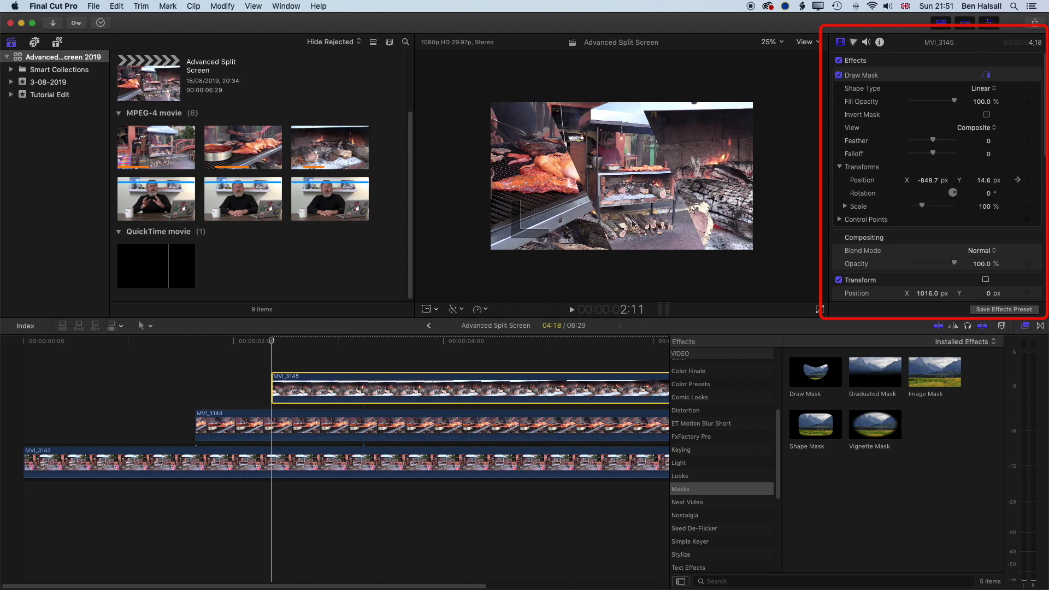
click(872, 78)
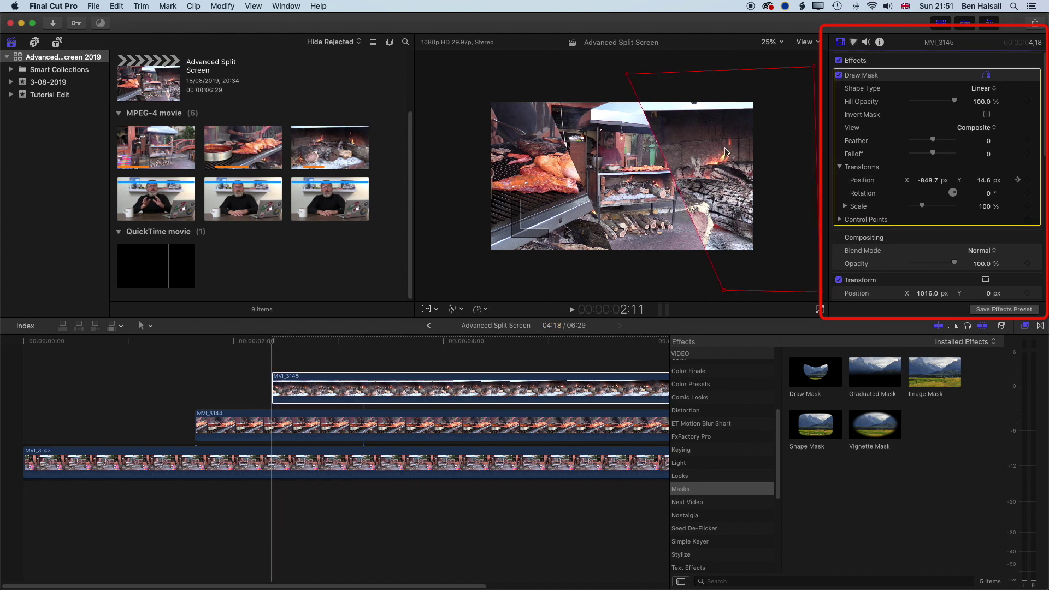
drag(696, 177, 784, 172)
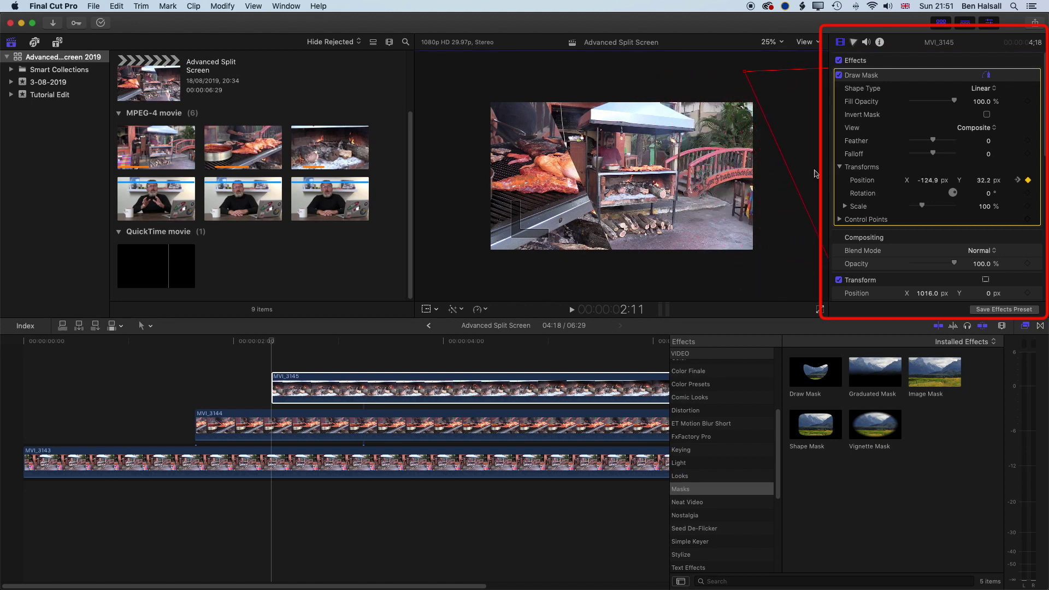
click(180, 344)
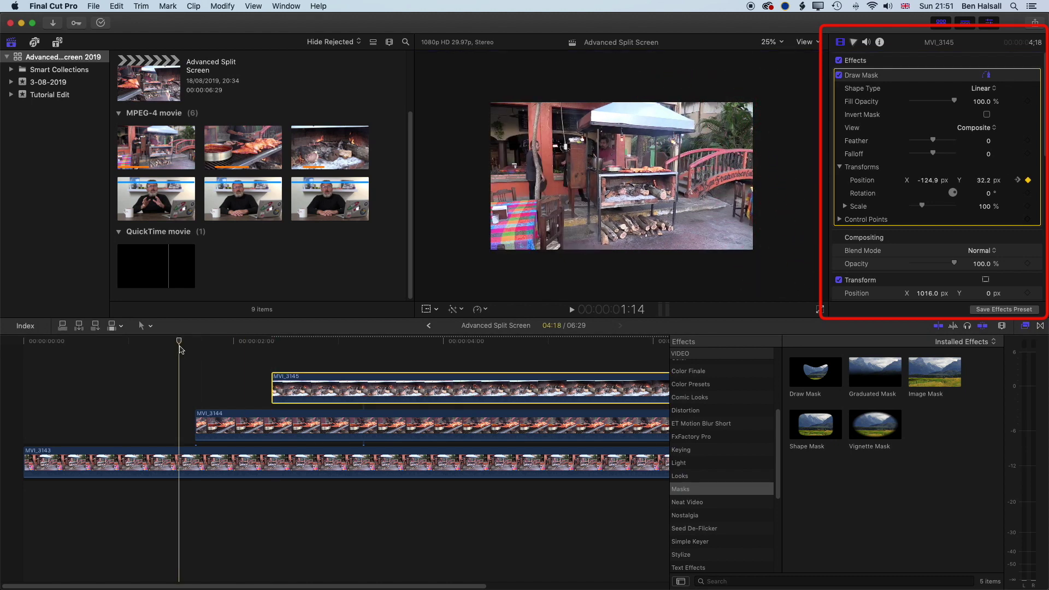
key(space)
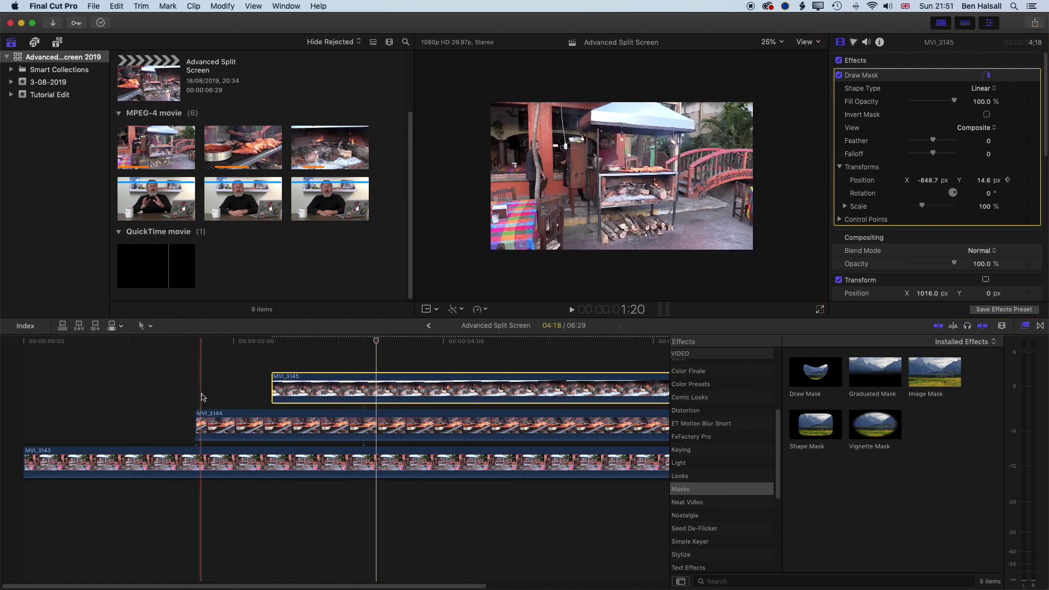
key(super+alt+s)
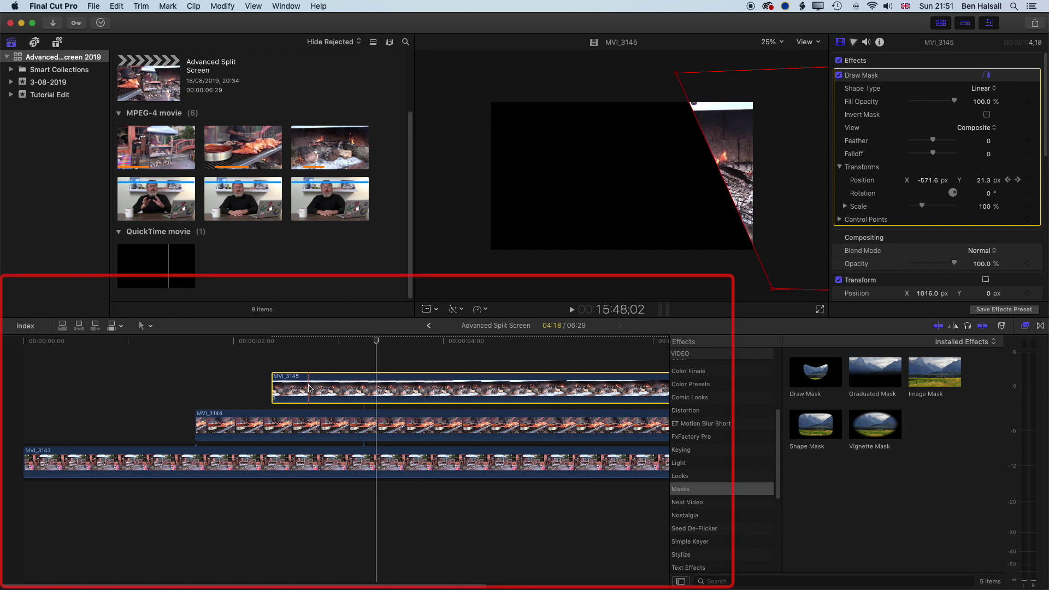
- Show MVI_3145's video animation lanes and preview its current mask slide-in
right_click(313, 390)
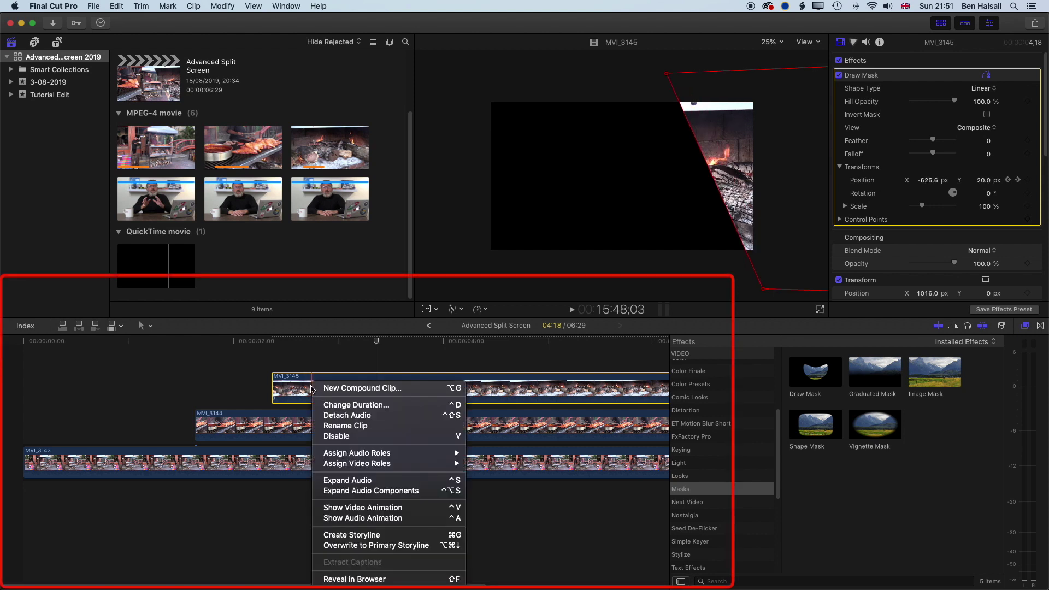
click(359, 509)
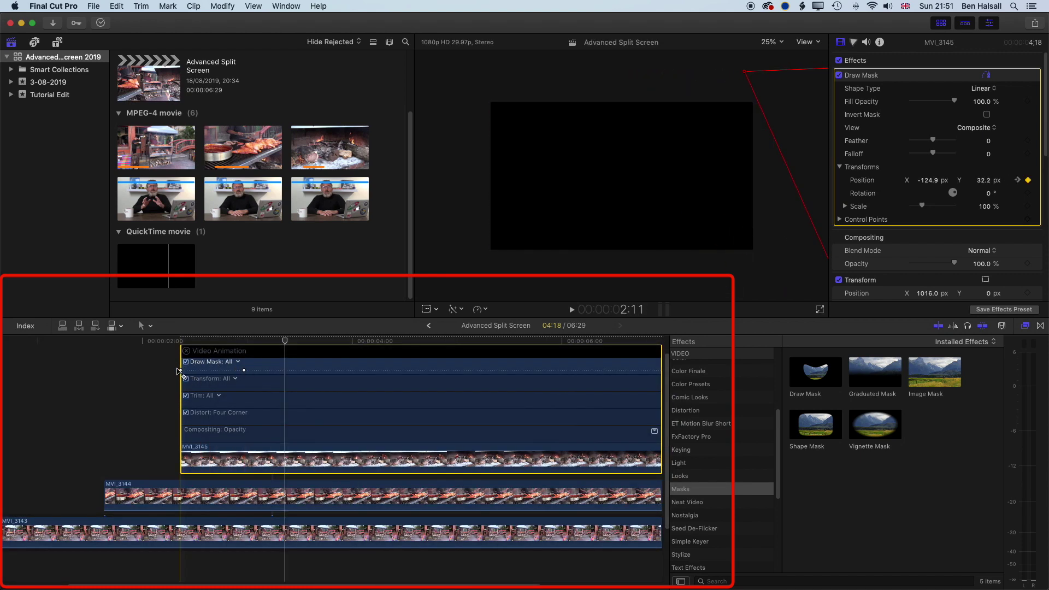
mouse_move(278, 346)
mouse_down()
mouse_move(182, 342)
mouse_move(223, 342)
mouse_move(289, 371)
mouse_move(394, 371)
mouse_up()
click(164, 341)
key(space)
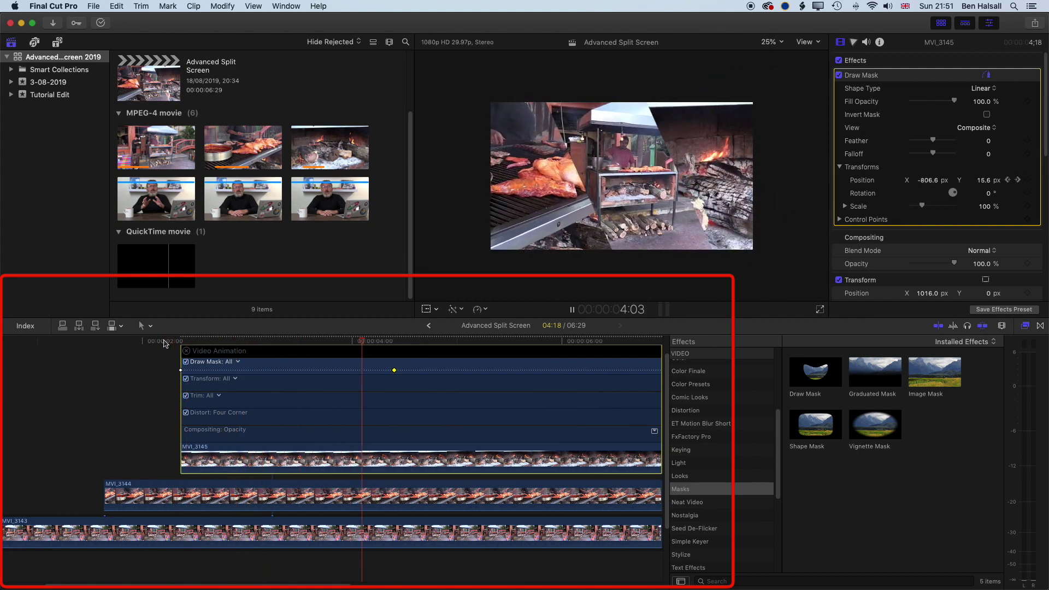
key(space)
- Drag the Draw Mask keyframe earlier, fine-tune it after previewing, and close the animation lanes
drag(395, 371, 219, 371)
click(173, 343)
key(space)
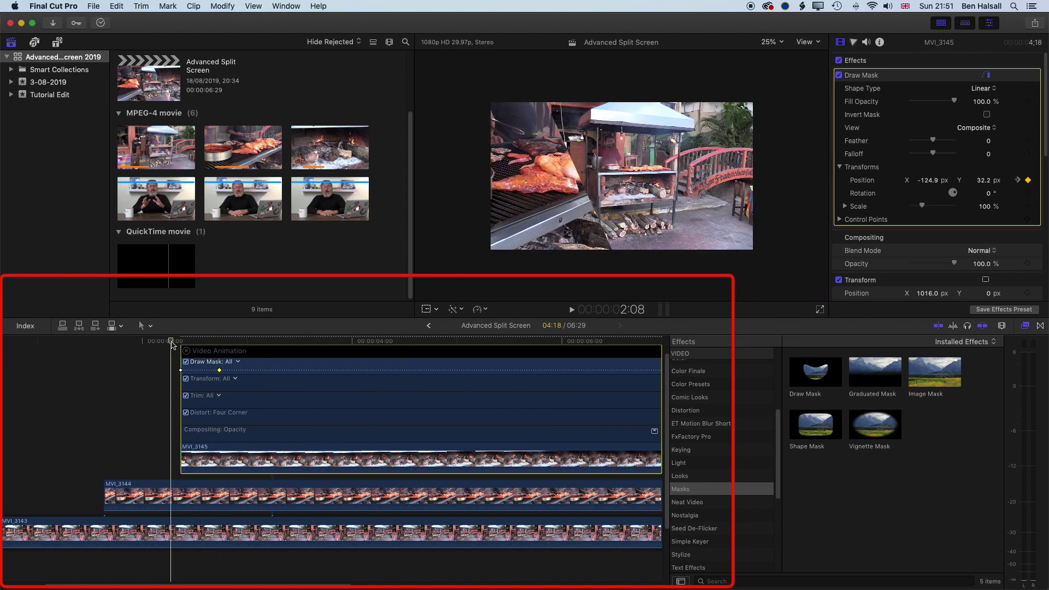
key(space)
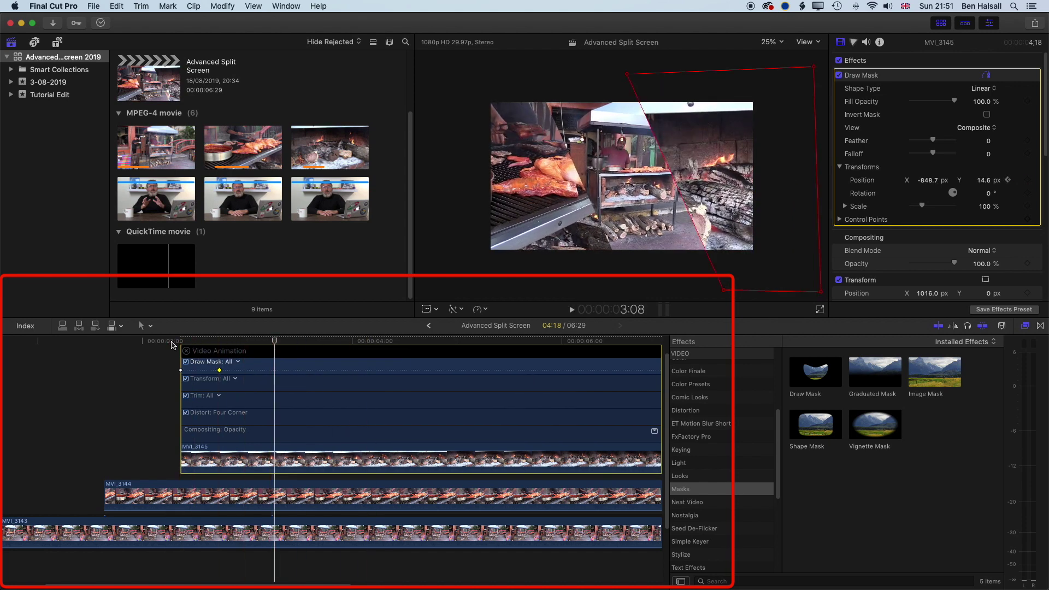
drag(220, 371, 230, 371)
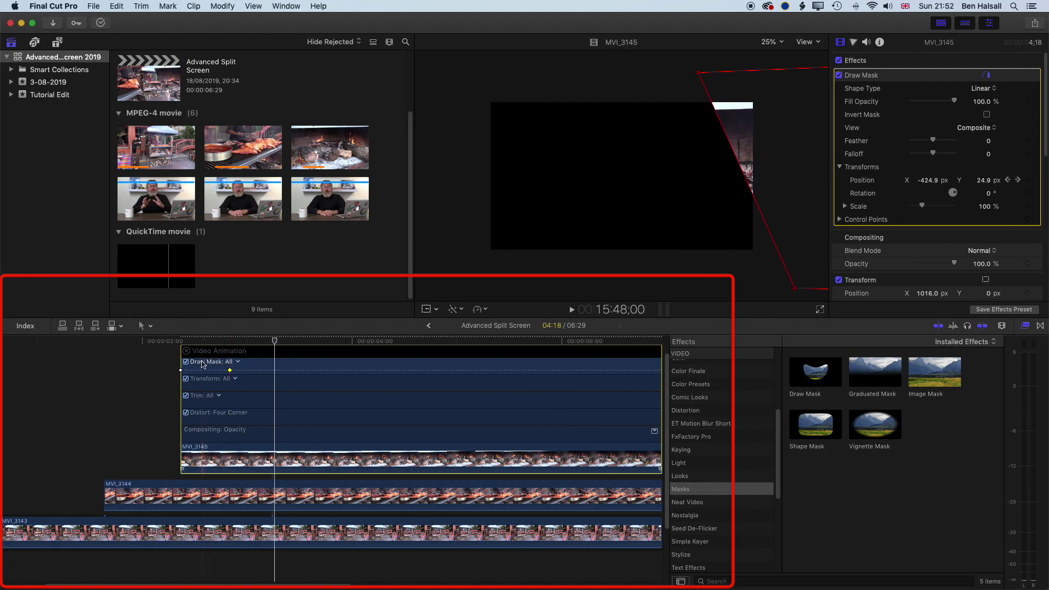
click(186, 350)
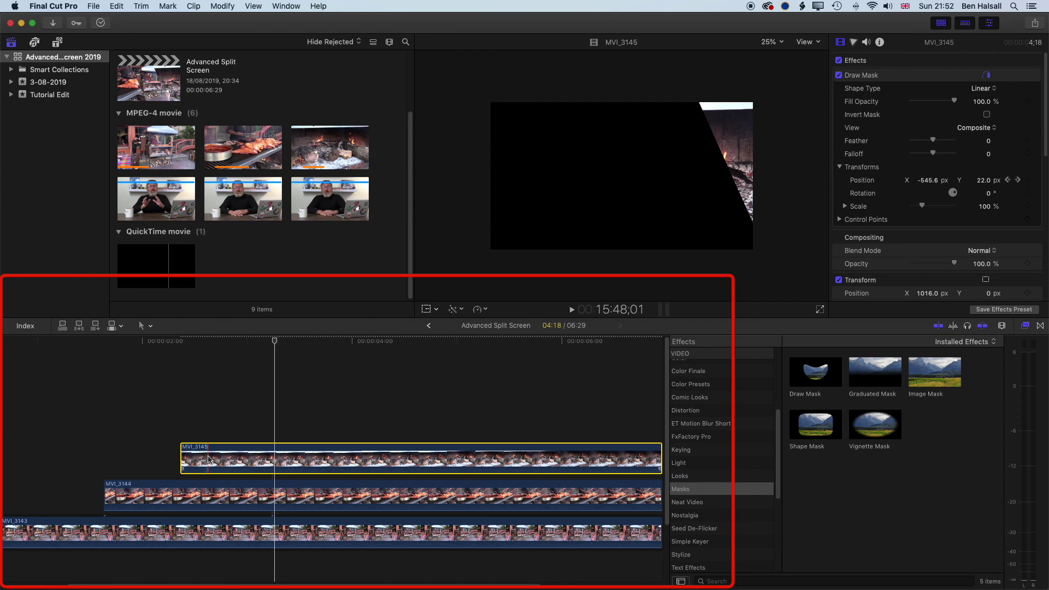
- Trim MVI_3145 and MVI_3144 to end at the same point before MVI_3143, preview, and select MVI_3145
scroll(228, 447, right, 5)
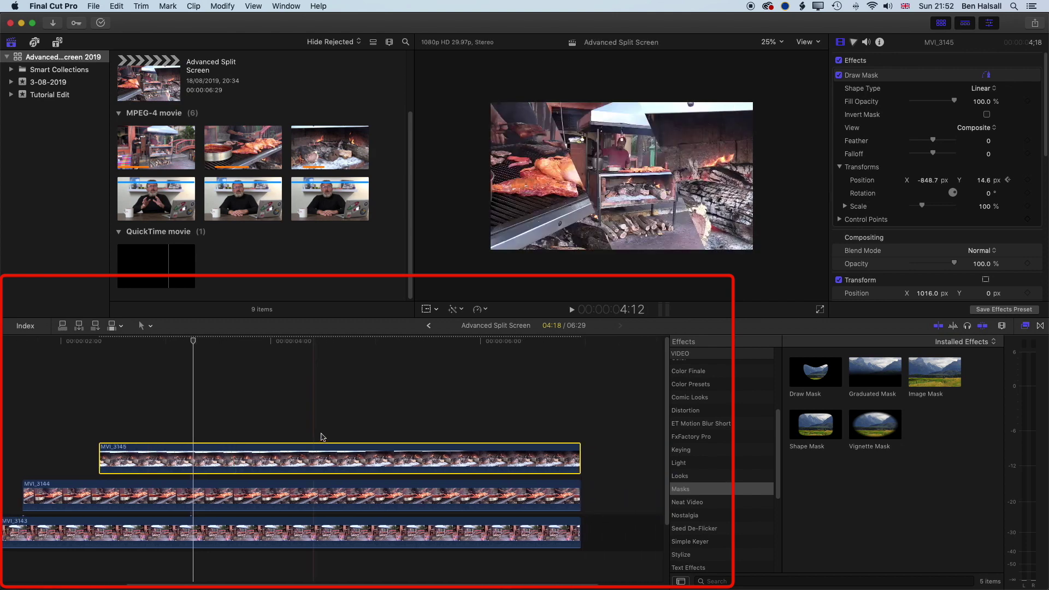
drag(578, 456, 491, 456)
drag(581, 494, 492, 494)
drag(498, 339, 404, 343)
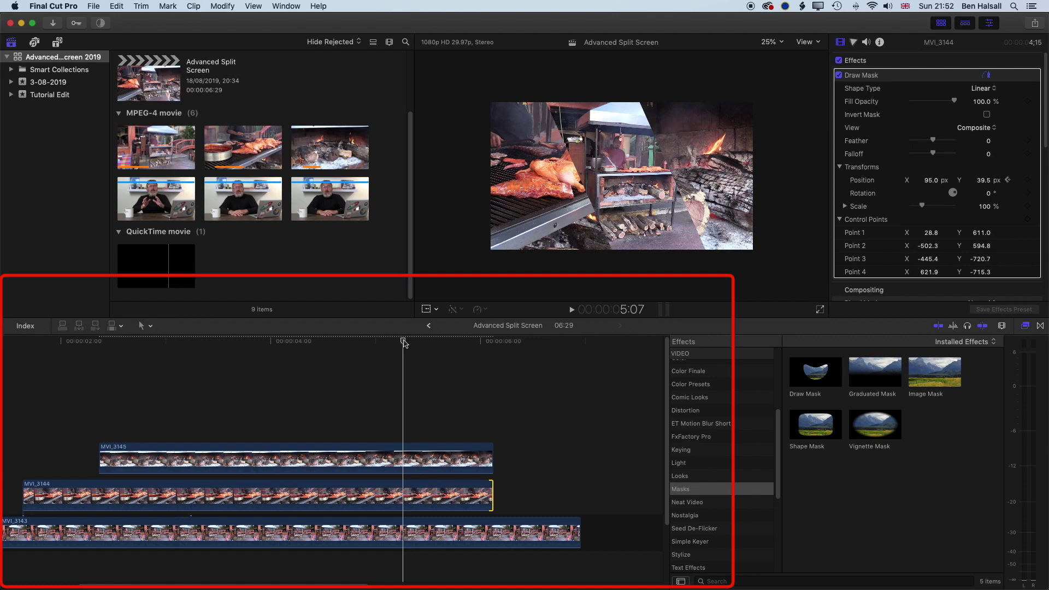
key(space)
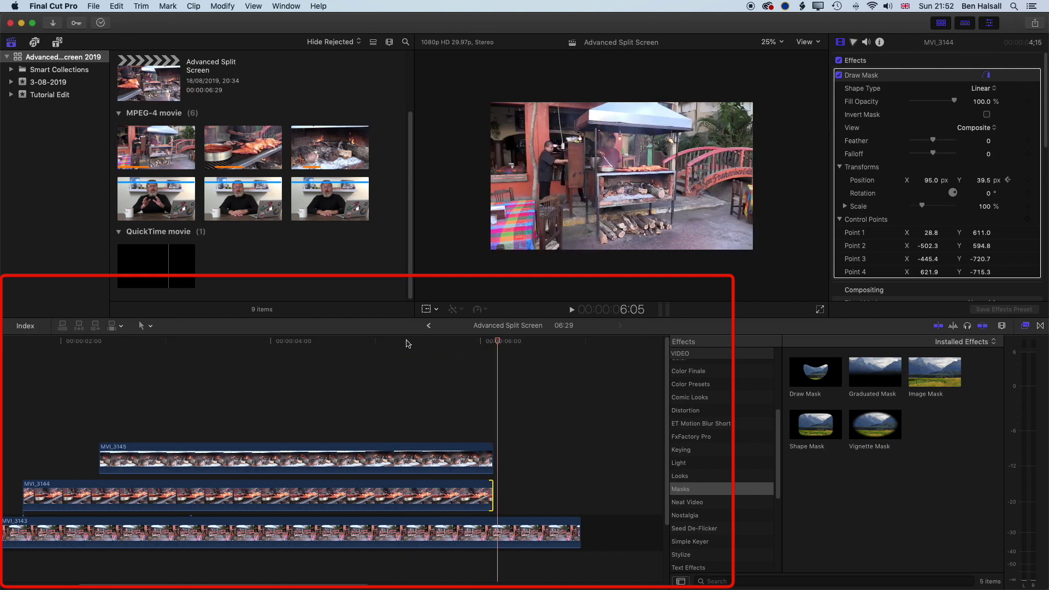
drag(498, 348, 444, 342)
click(444, 462)
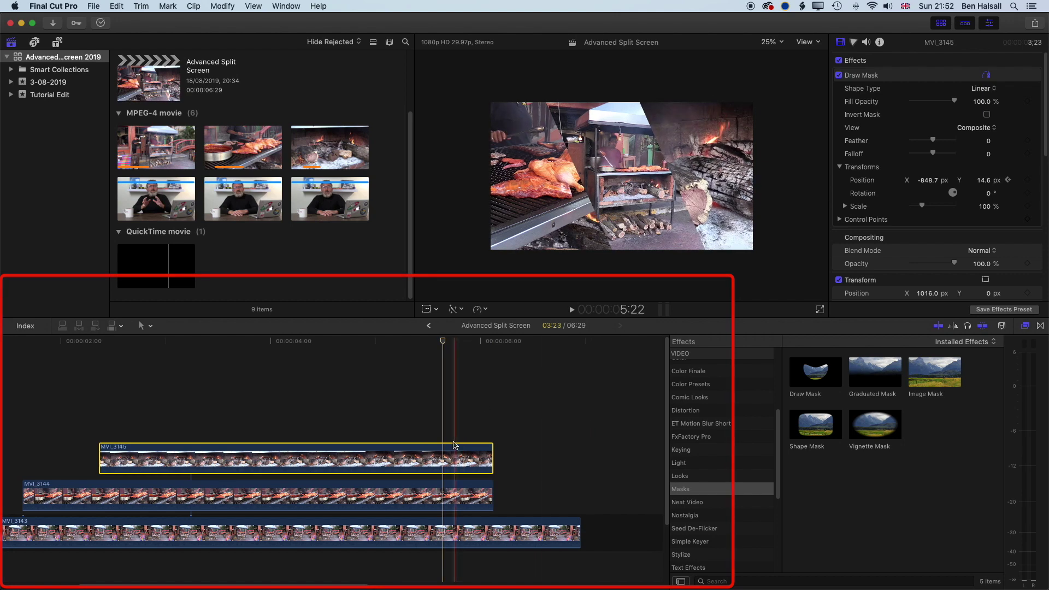
- Keyframe MVI_3145's mask where the slide-out begins, and slide MVI_3144's mask off left to -835.6 px at its last frame
click(1028, 181)
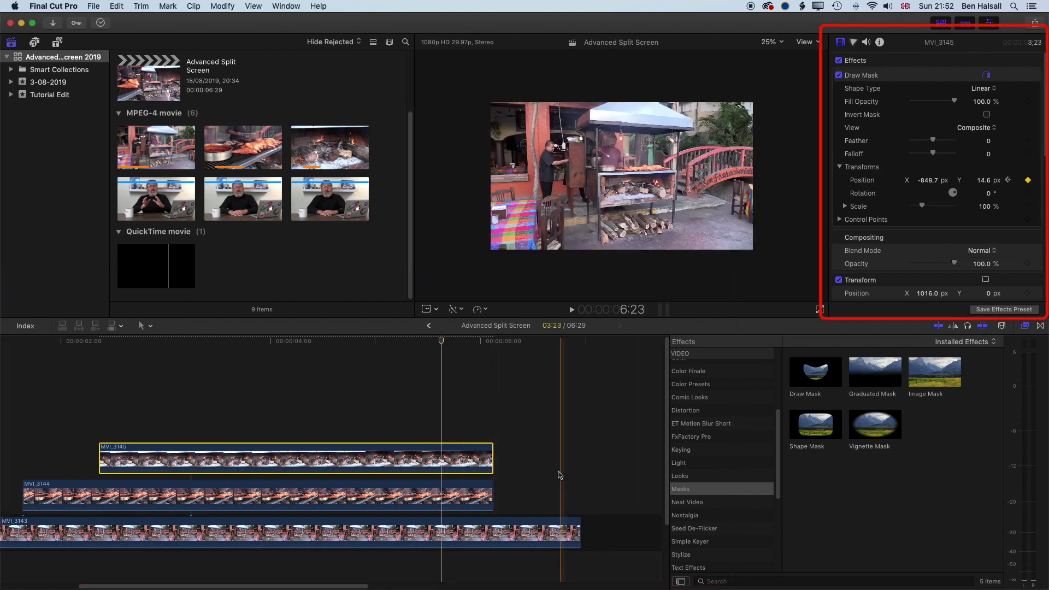
click(451, 488)
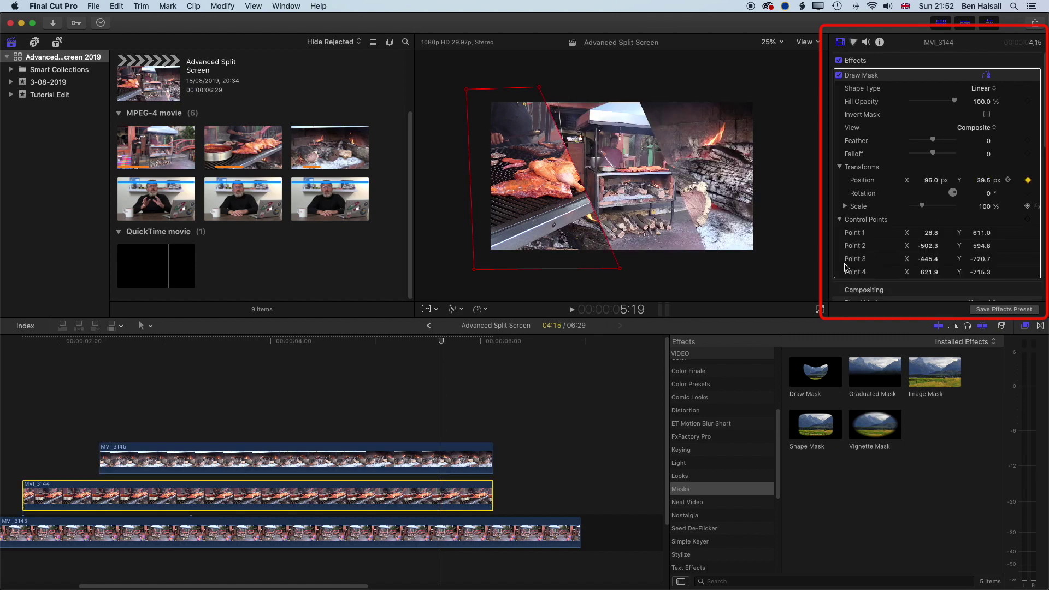
drag(444, 342, 494, 343)
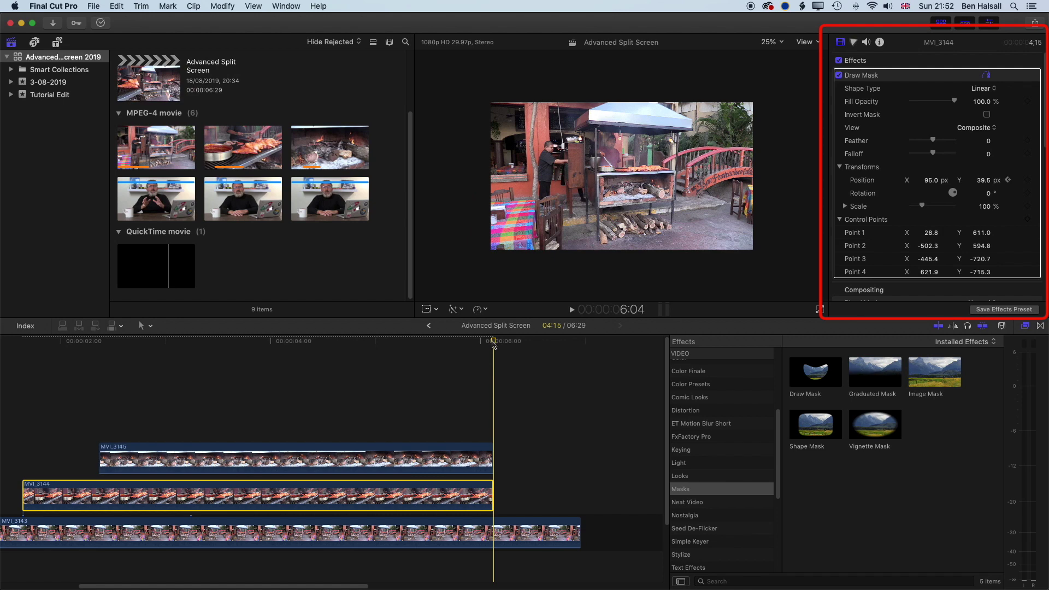
drag(499, 346, 492, 345)
mouse_move(492, 345)
mouse_down()
mouse_move(454, 345)
mouse_move(493, 343)
mouse_up()
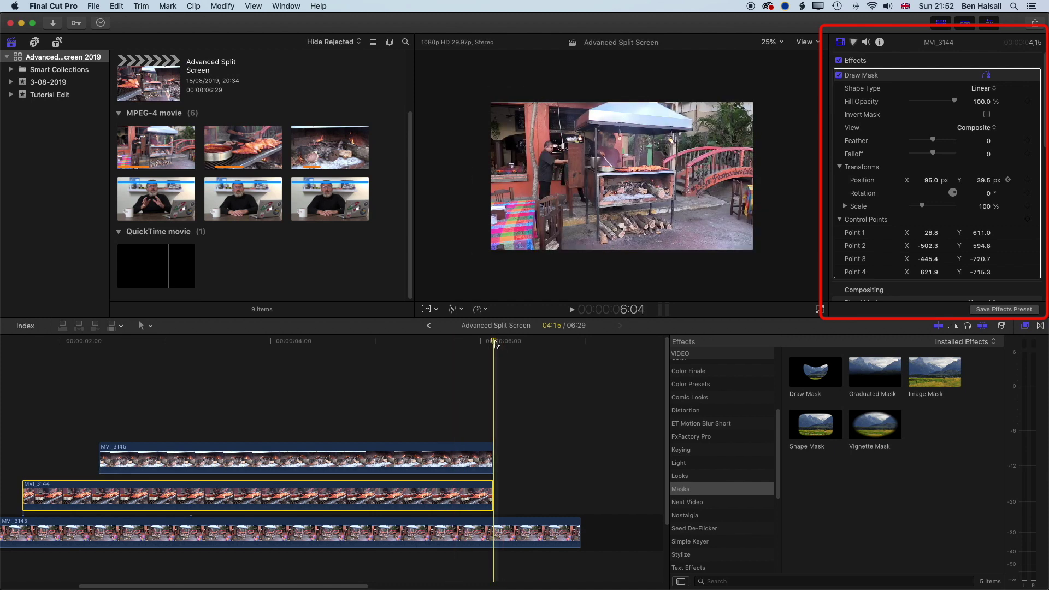
key(Left)
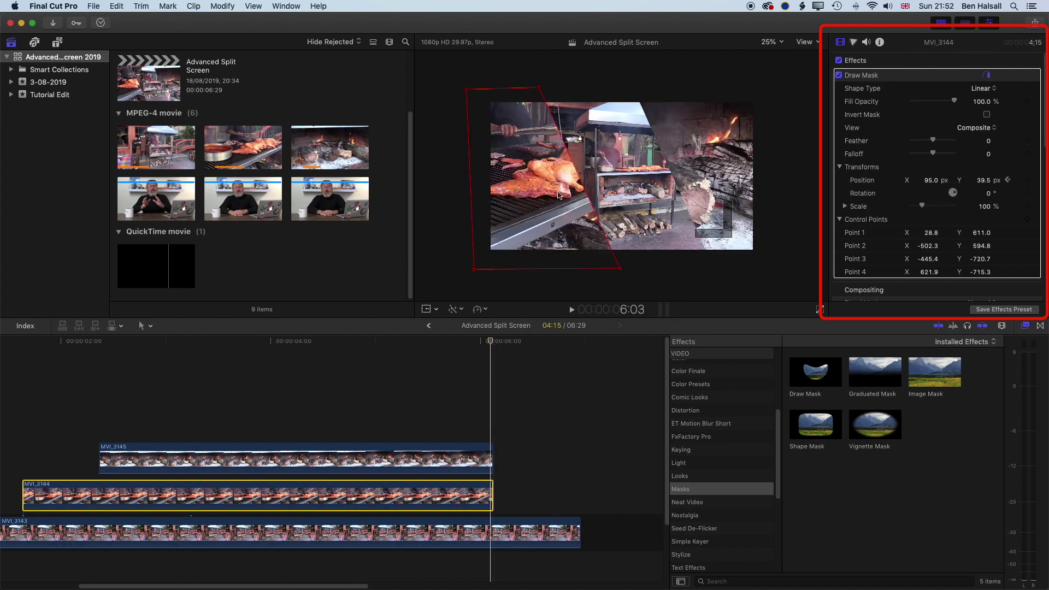
drag(557, 195, 447, 198)
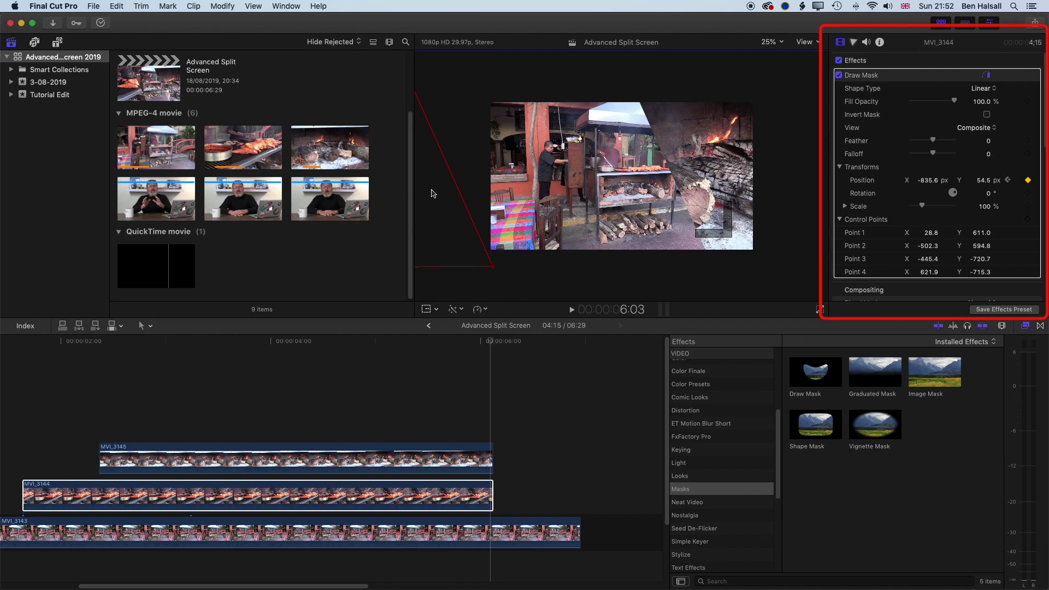
- Slide MVI_3145's mask panel off the right of the frame at its end
click(481, 461)
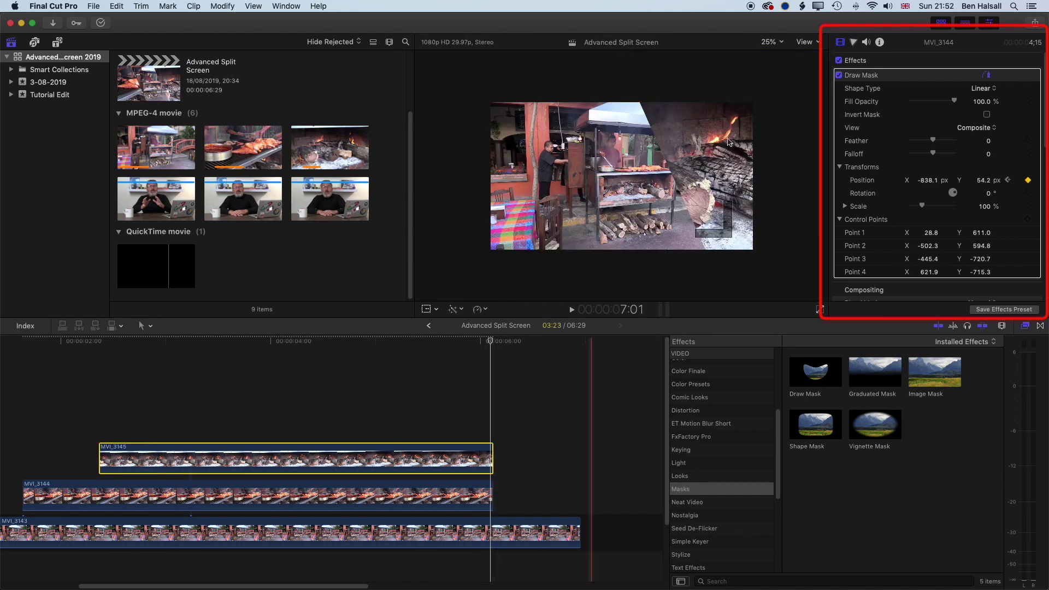
click(870, 76)
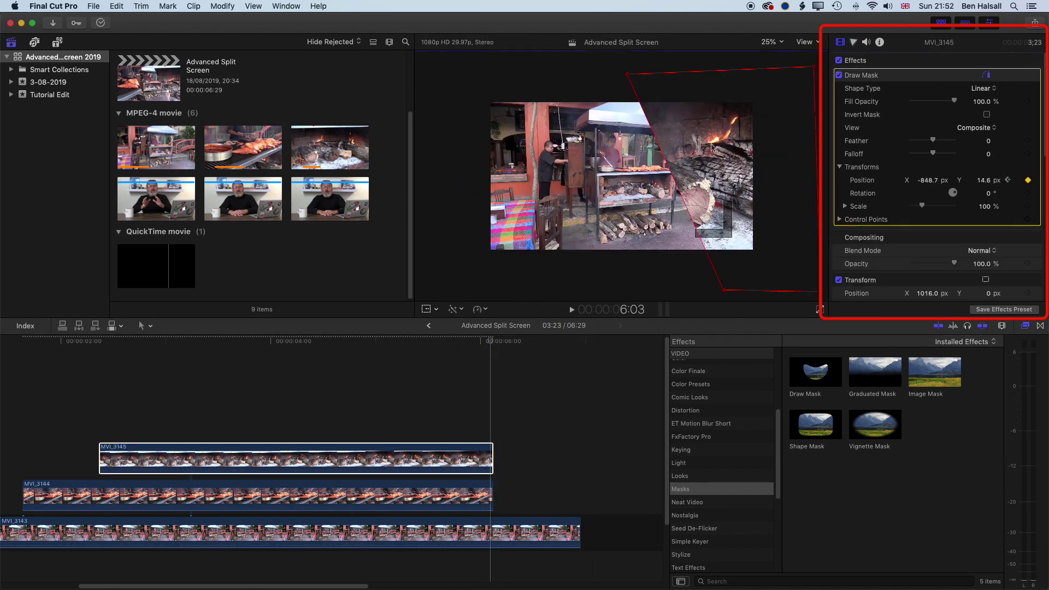
drag(702, 148, 800, 143)
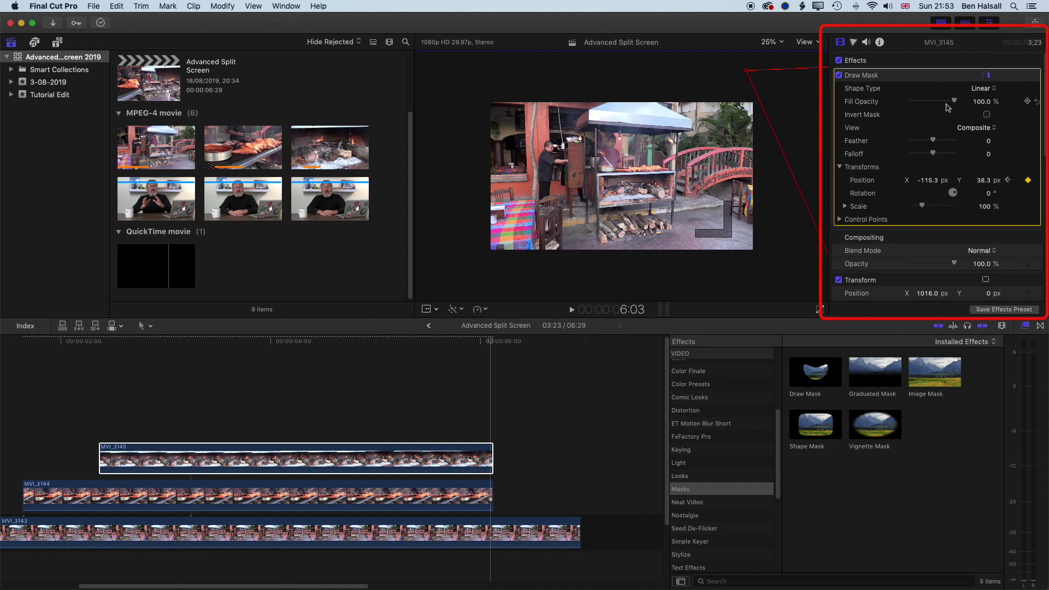
drag(490, 341, 24, 342)
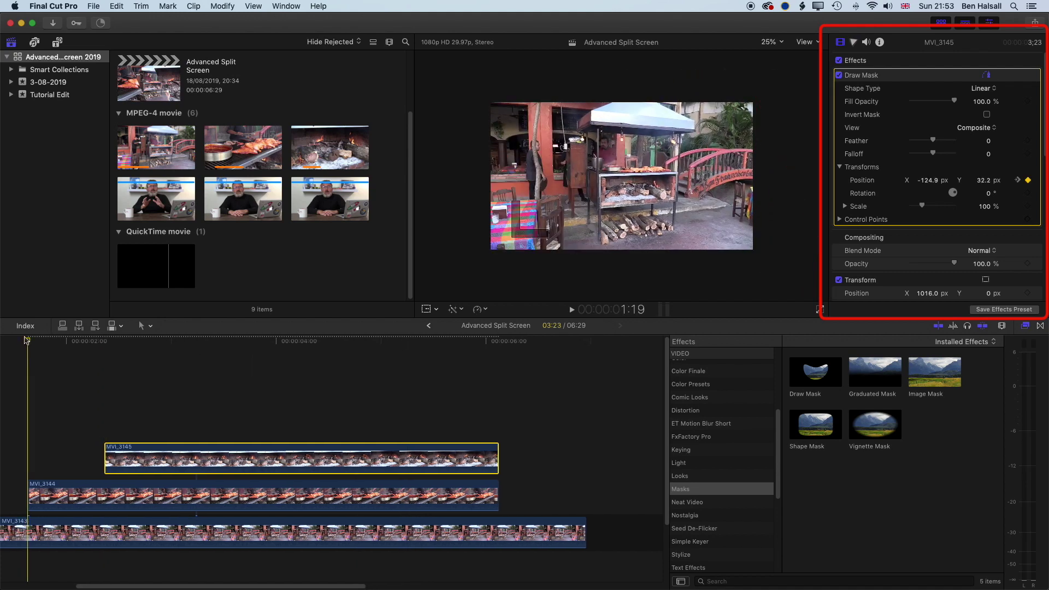
- Play through the split-screen sequence, then fit the whole project and replay it from the start
scroll(25, 365, left, 3)
scroll(25, 365, left, 2)
key(j)
scroll(16, 355, left, 2)
key(l)
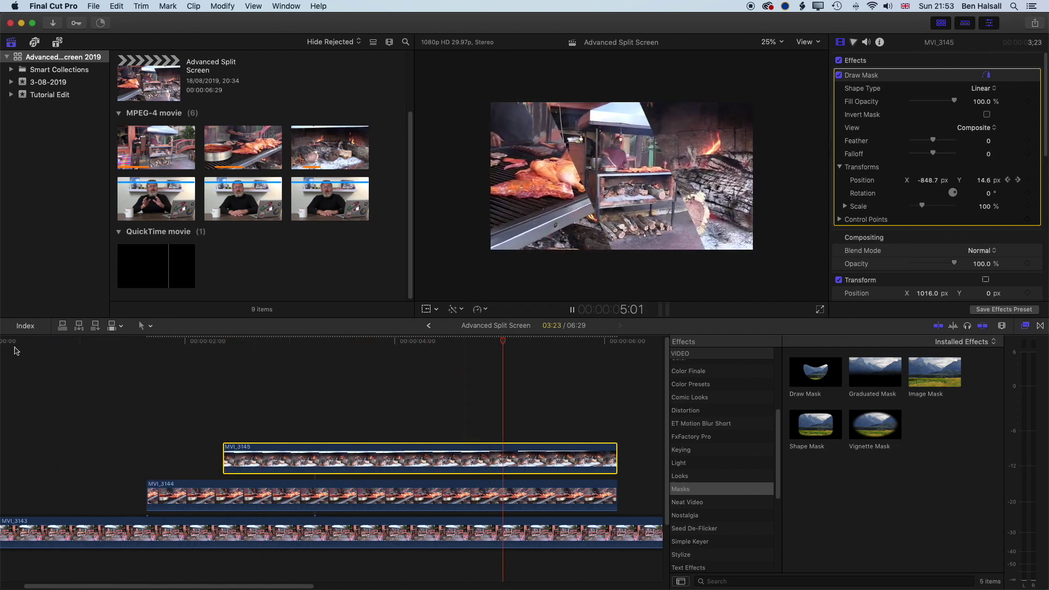
key(k)
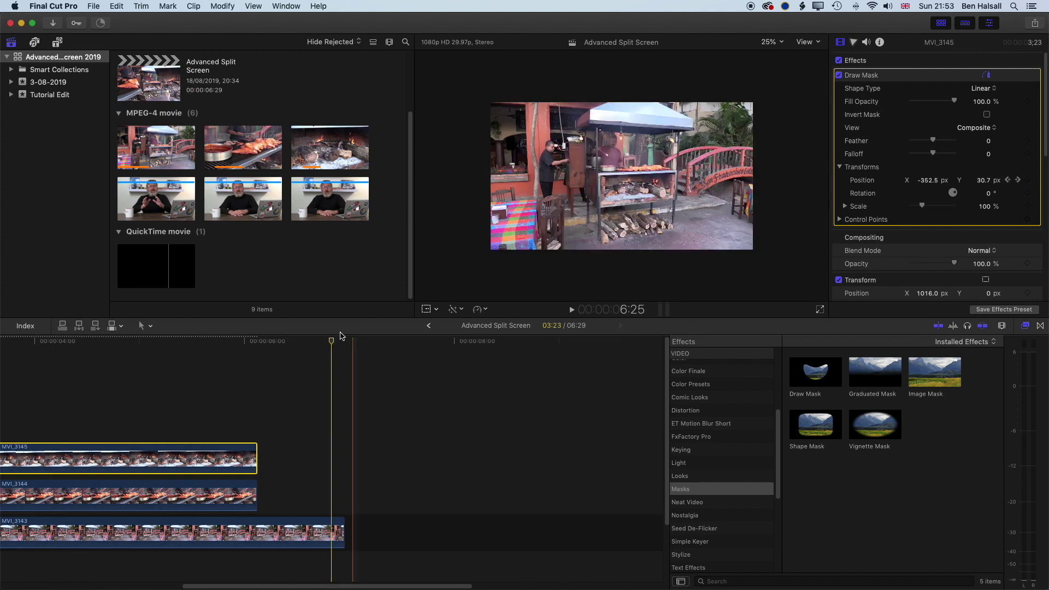
drag(331, 341, 282, 342)
key(shift+z)
key(Home)
key(space)
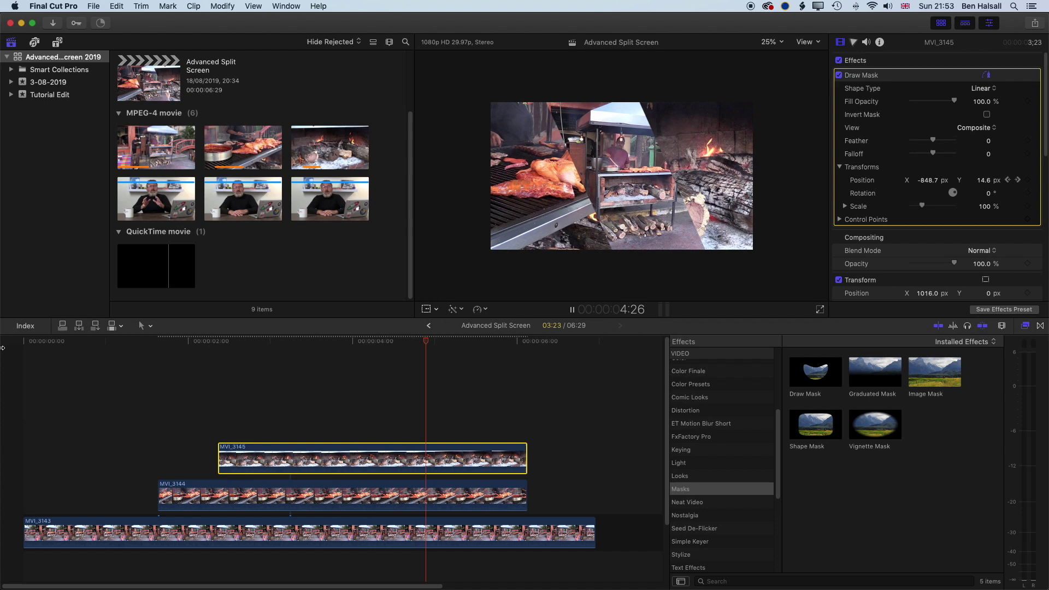
key(space)
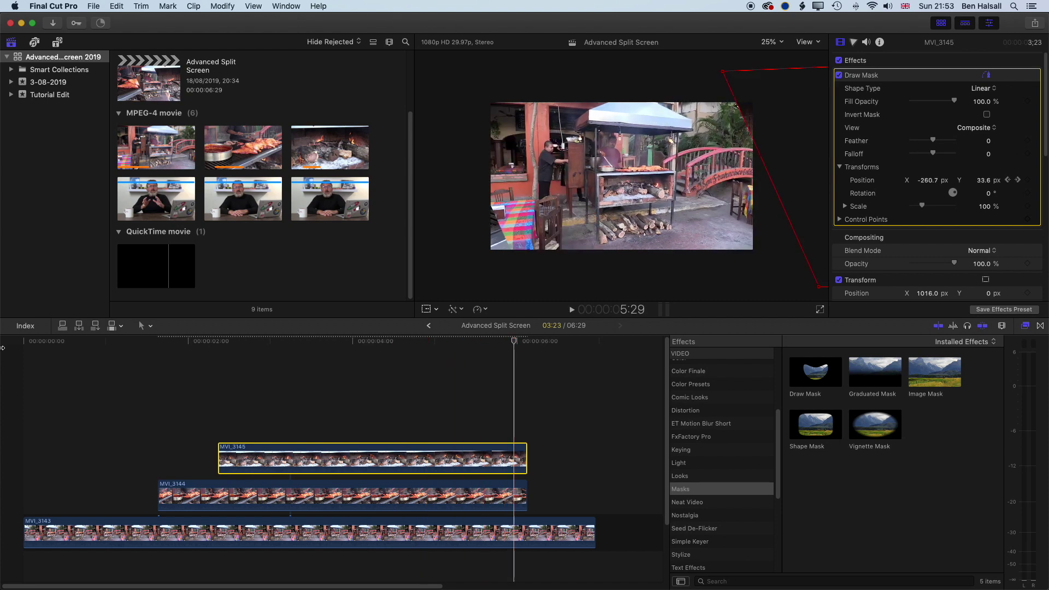
- Scrub through the panels sliding out, then append MVI_3143 after the end of the storyline
click(515, 341)
drag(514, 343, 595, 344)
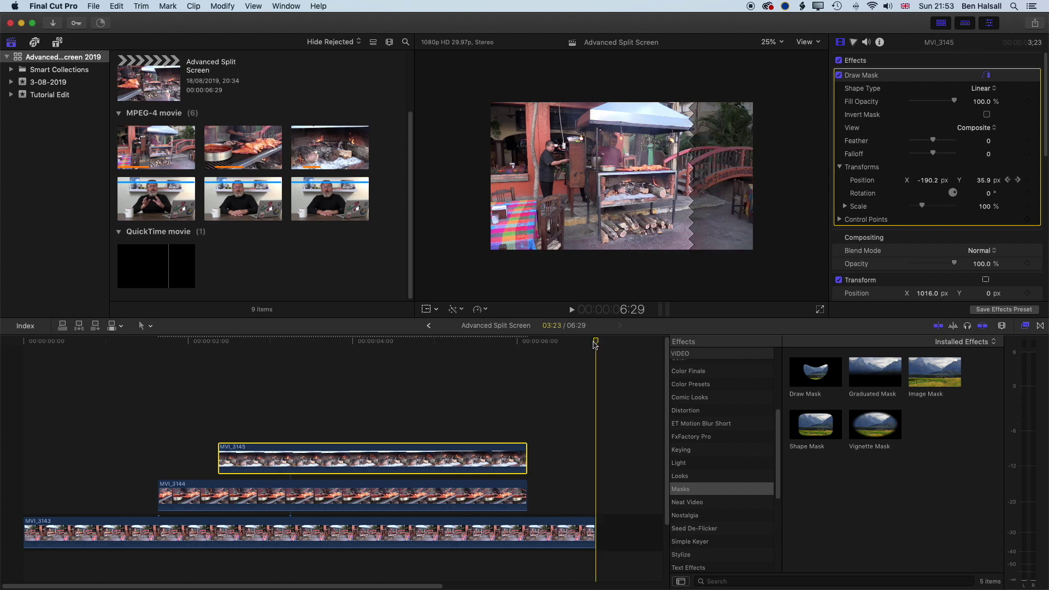
scroll(504, 442, right, 10)
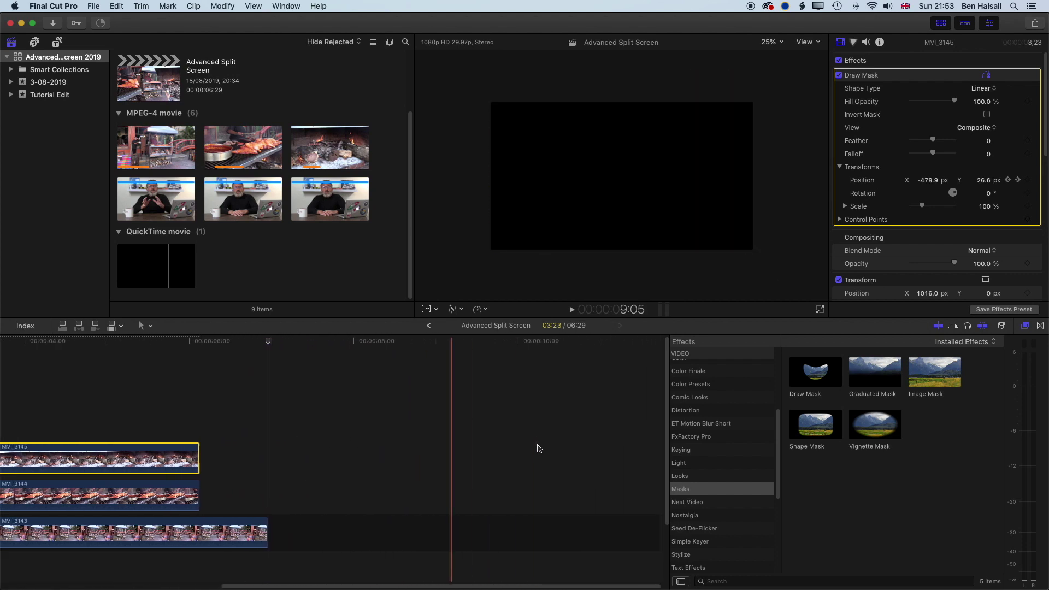
drag(161, 153, 272, 533)
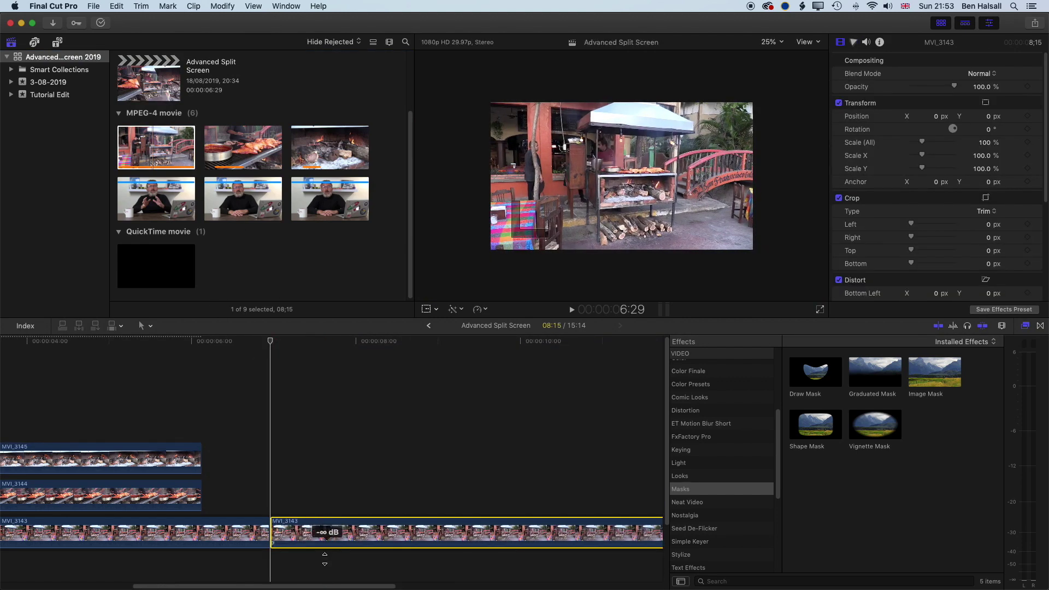
- Stack MVI_3144 and MVI_3145 above the second MVI_3143 at the playhead, then move to 12:21
click(240, 145)
drag(240, 145, 306, 513)
drag(306, 156, 277, 457)
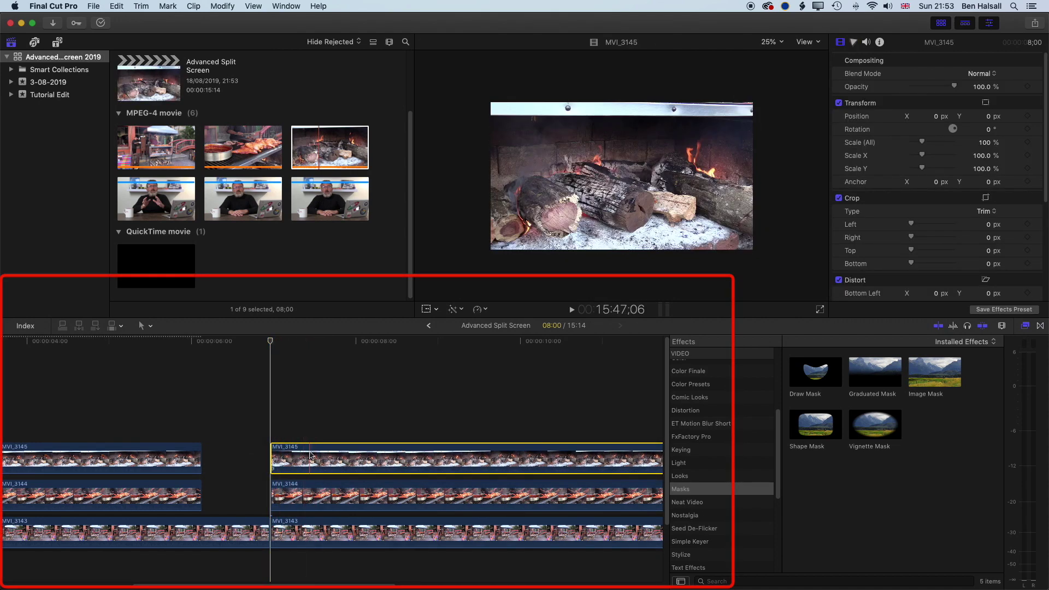
scroll(315, 411, right, 5)
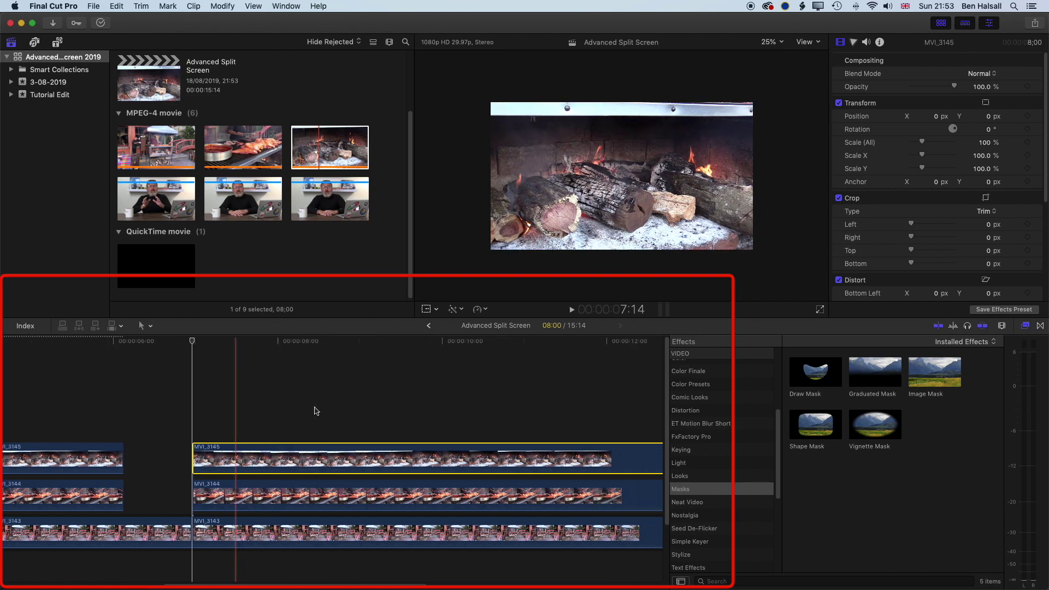
scroll(330, 413, right, 2)
click(500, 390)
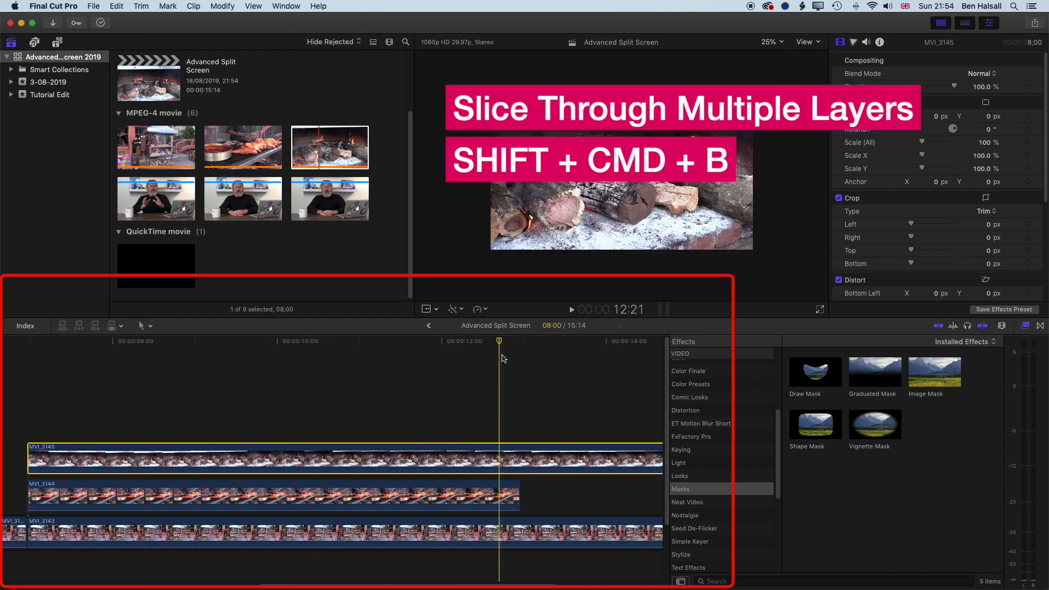
- Blade all three stacked clips at 12:21 and delete every piece after the cut
key(shift+super+b)
drag(513, 409, 547, 558)
key(Delete)
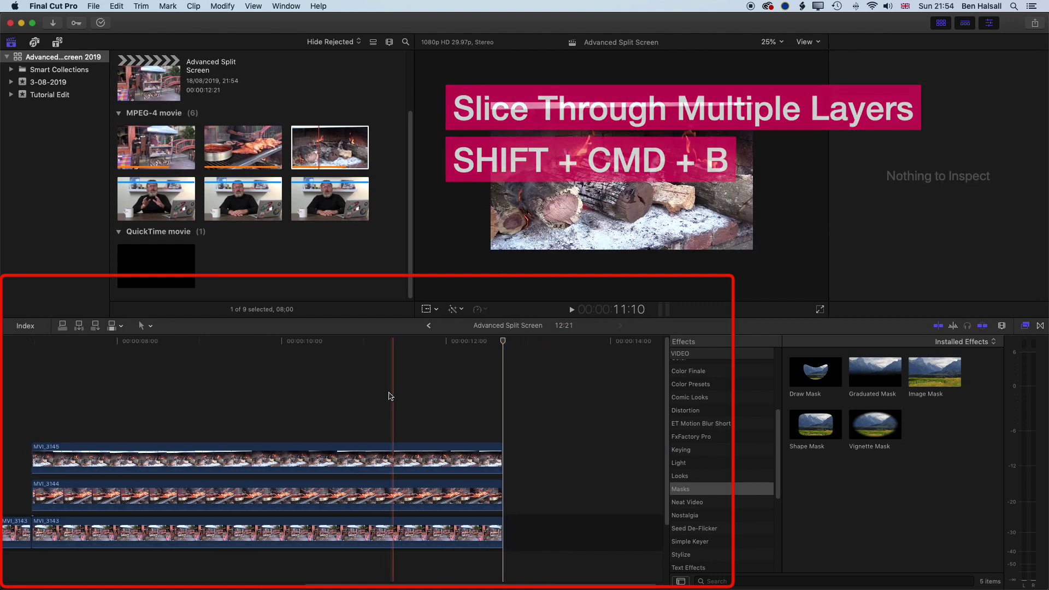
- Park the playhead at 6:29, the start of the stacked clips
scroll(391, 398, left, 4)
scroll(385, 347, right, 2)
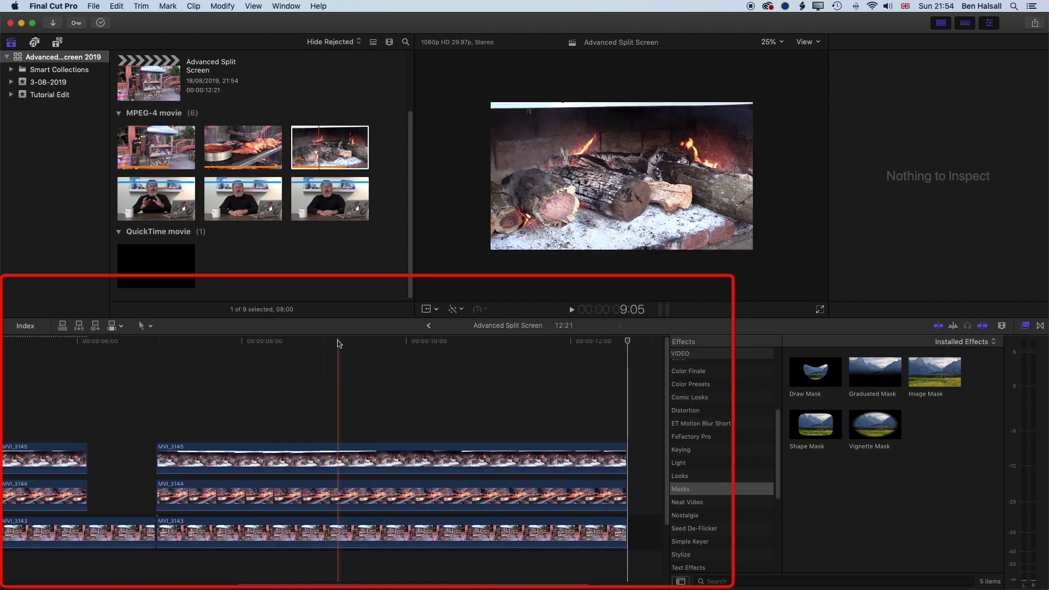
click(170, 351)
drag(170, 351, 157, 339)
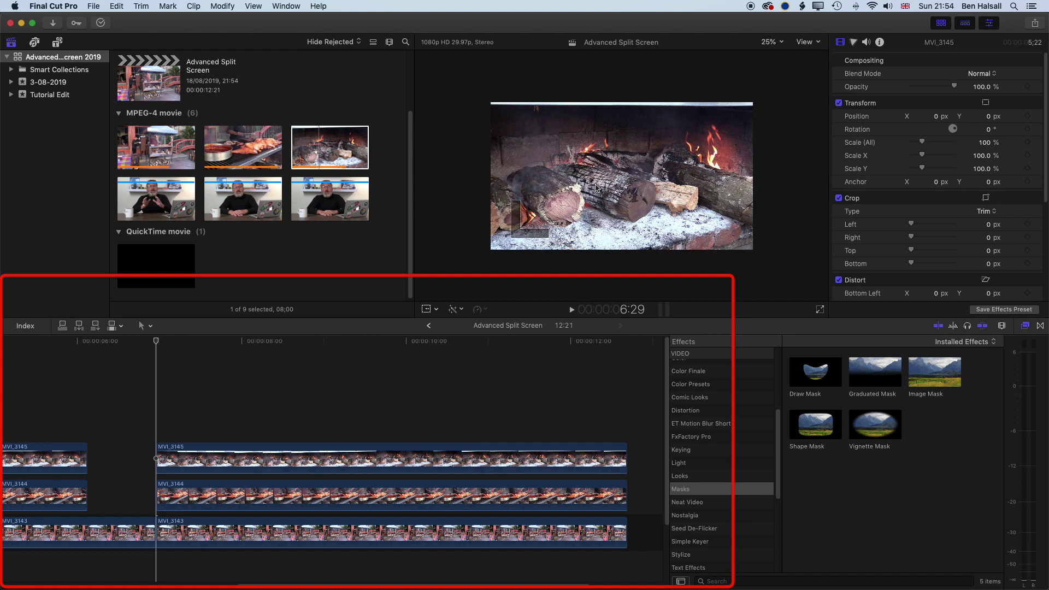
- Apply Draw Mask to MVI_3145 and draw a closed four-point mask shape in the viewer
click(814, 377)
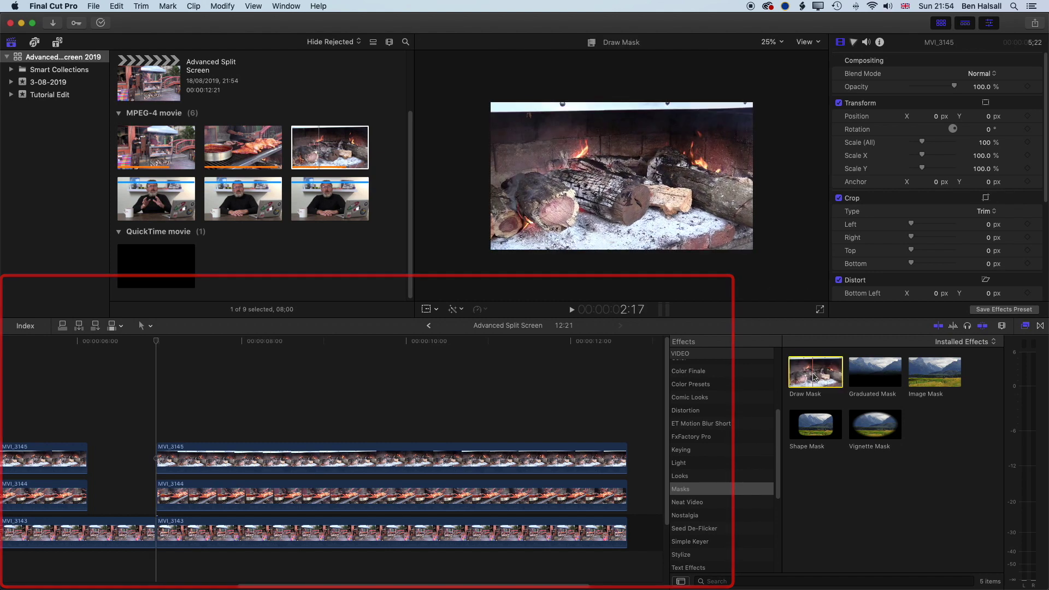
mouse_move(813, 377)
mouse_down()
mouse_move(452, 387)
mouse_move(331, 458)
mouse_up()
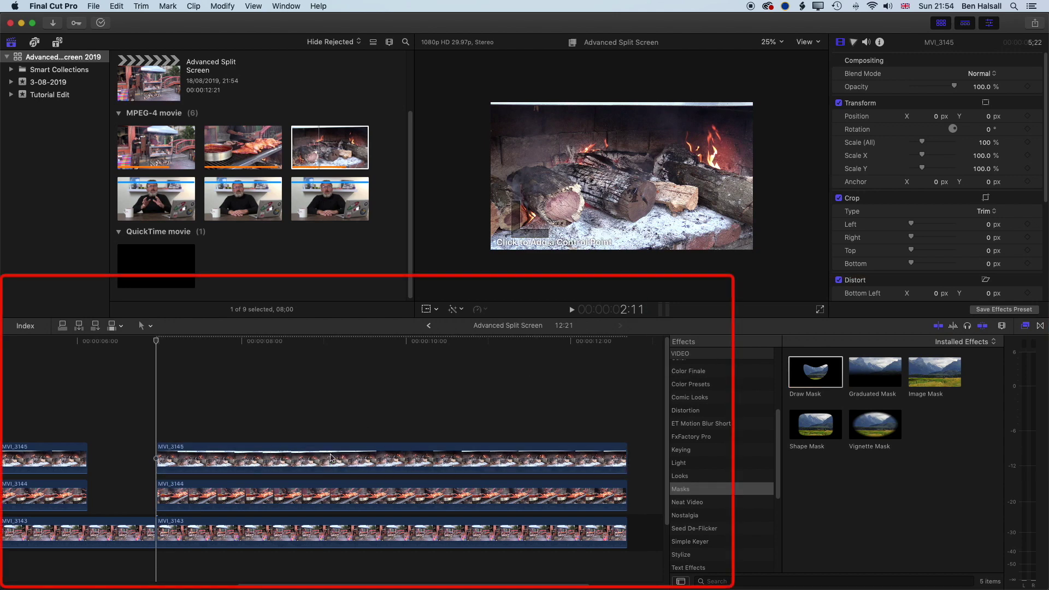
click(674, 79)
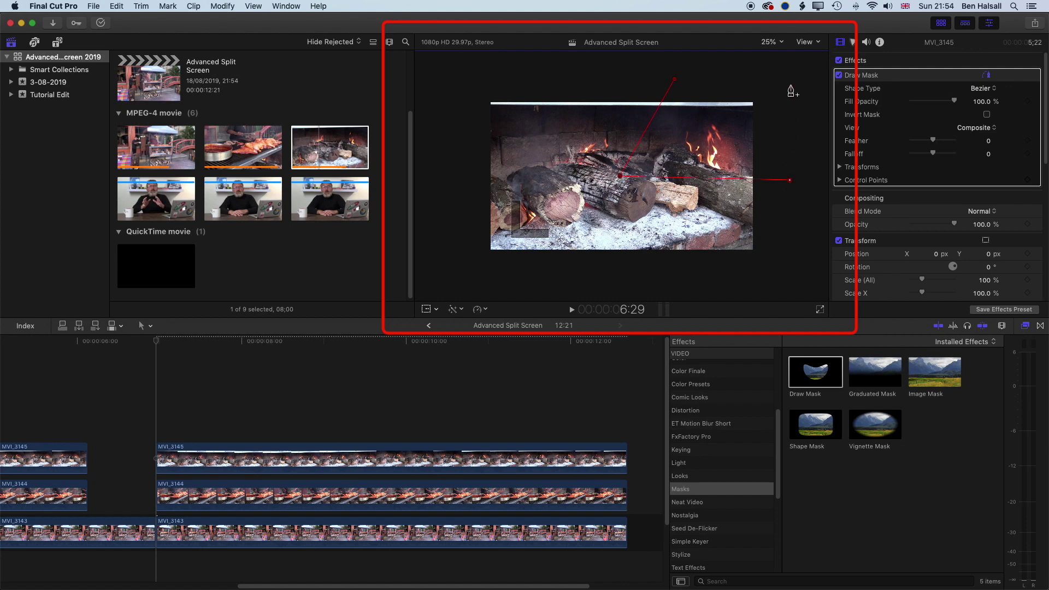
click(675, 80)
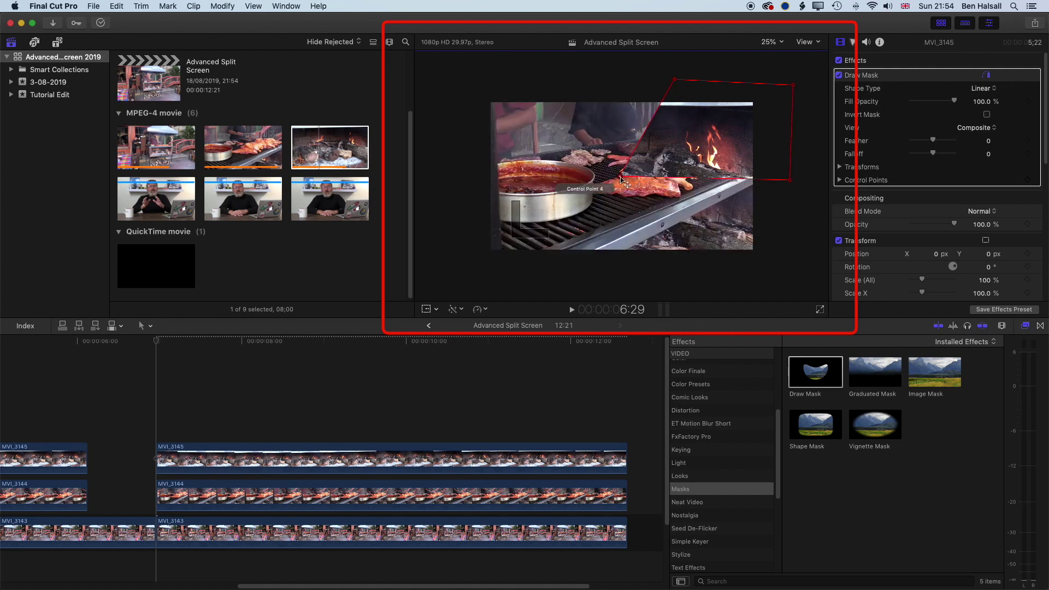
drag(621, 178, 623, 179)
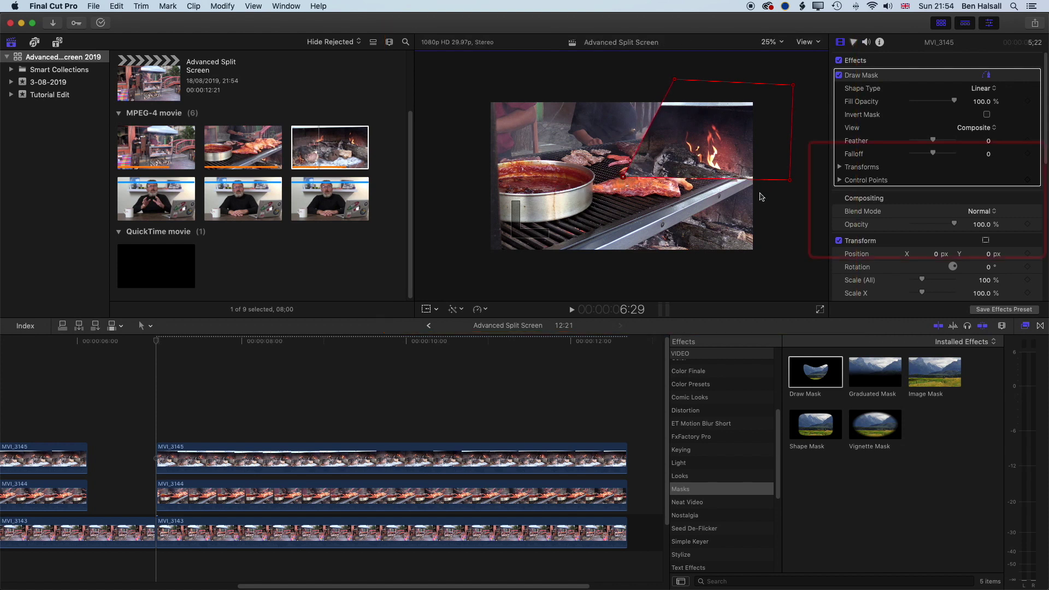
- Adjust the mask's control points into a slanted panel on the right side of the frame
click(839, 181)
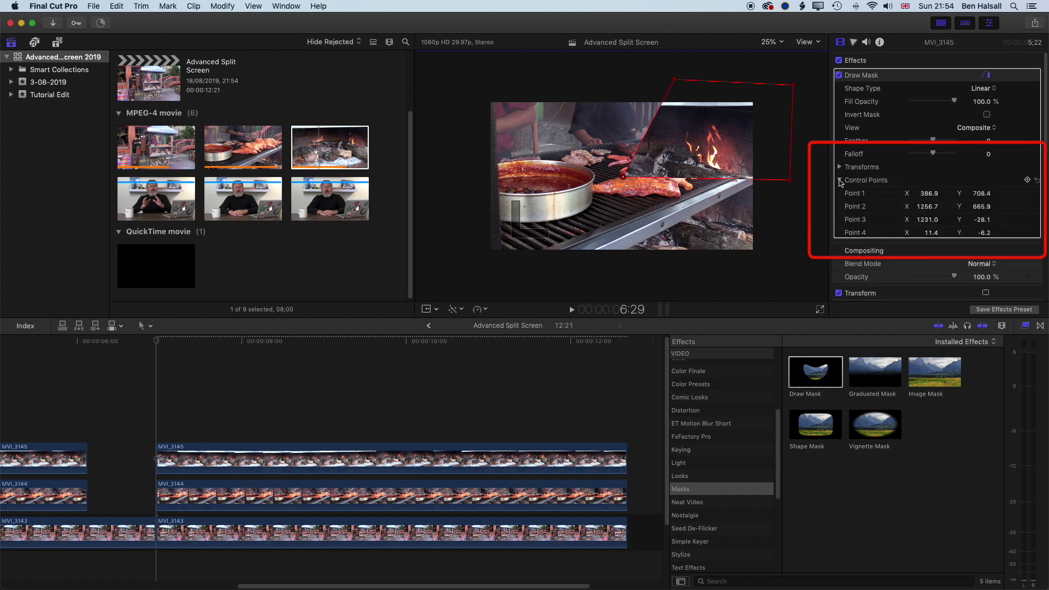
drag(625, 179, 624, 178)
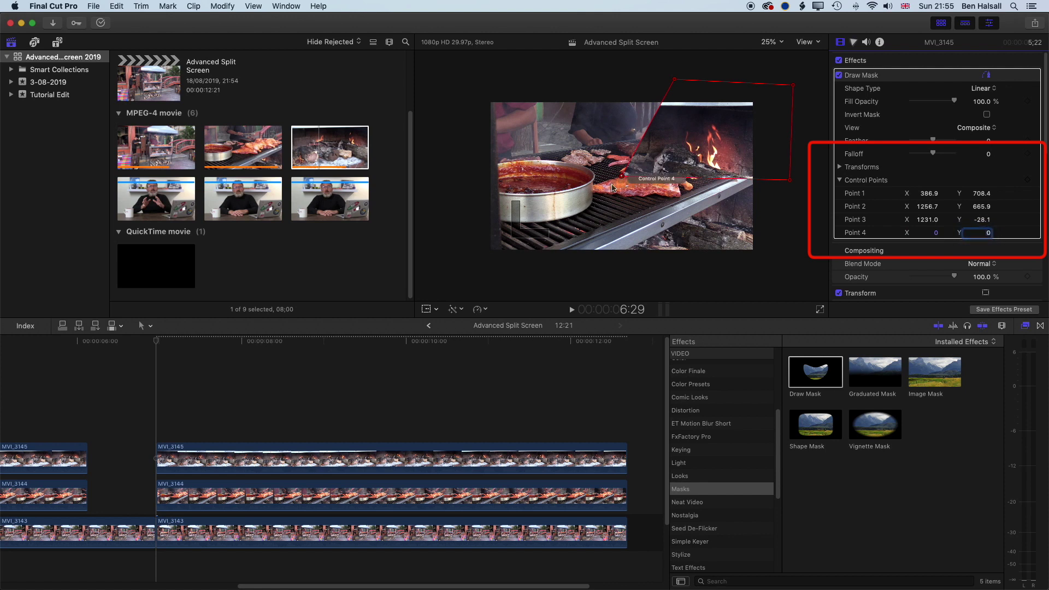
drag(790, 180, 790, 206)
mouse_move(675, 79)
mouse_down()
mouse_move(492, 87)
mouse_move(659, 72)
mouse_move(550, 71)
mouse_move(690, 74)
mouse_up()
mouse_move(792, 205)
mouse_down()
mouse_move(776, 248)
mouse_move(787, 259)
mouse_up()
drag(685, 74, 682, 74)
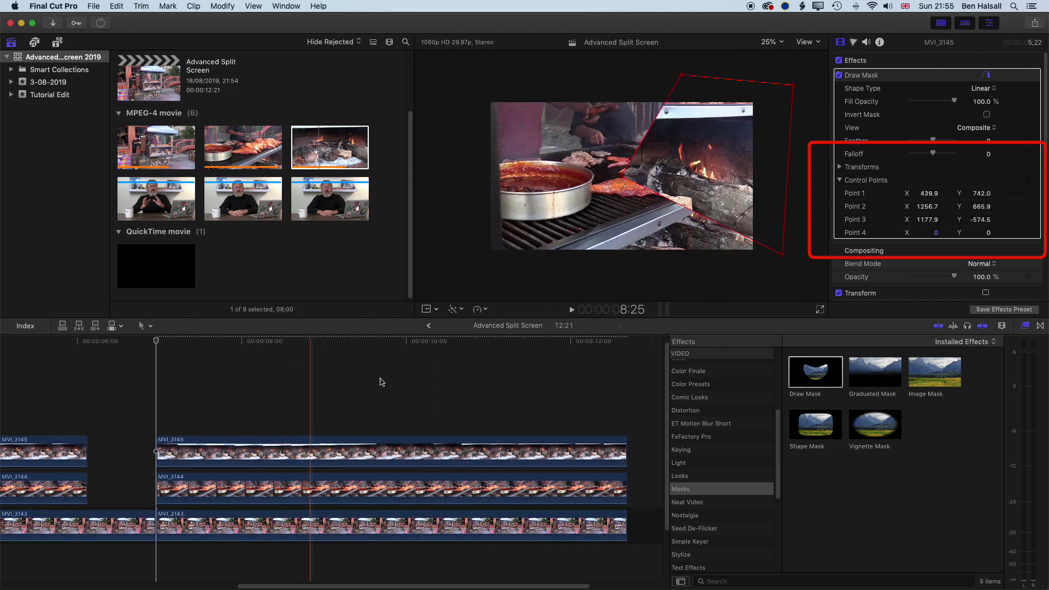
- Copy MVI_3145 and paste only its Draw Mask attribute onto MVI_3144
click(400, 448)
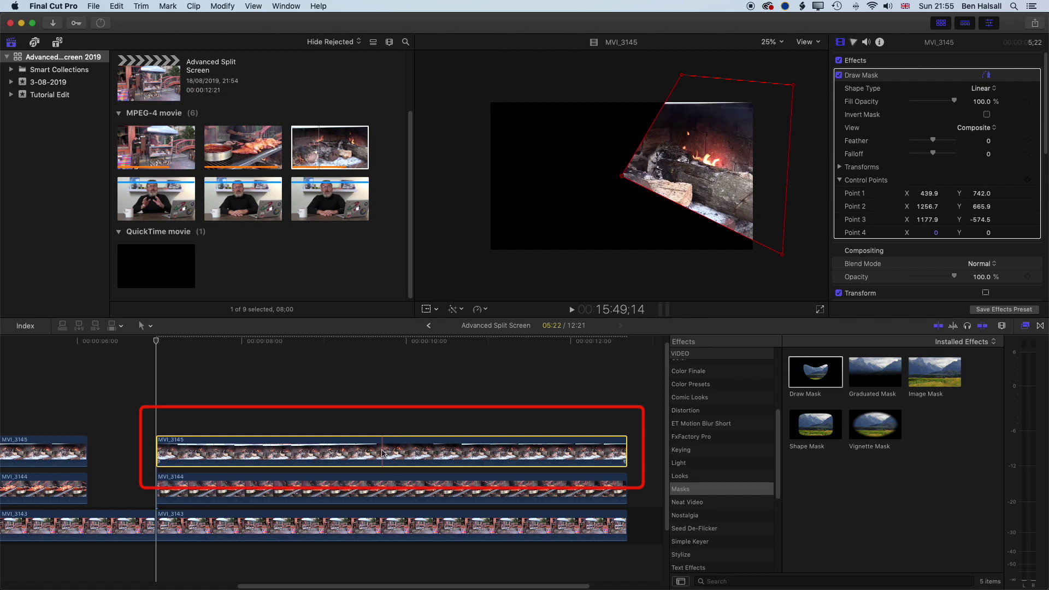
click(116, 6)
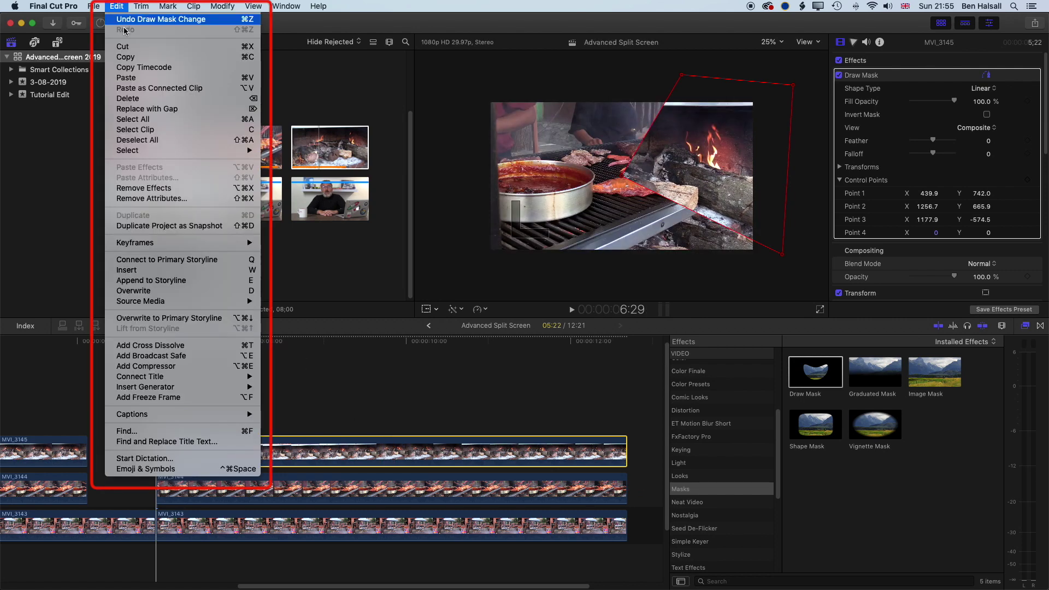
click(139, 58)
click(293, 488)
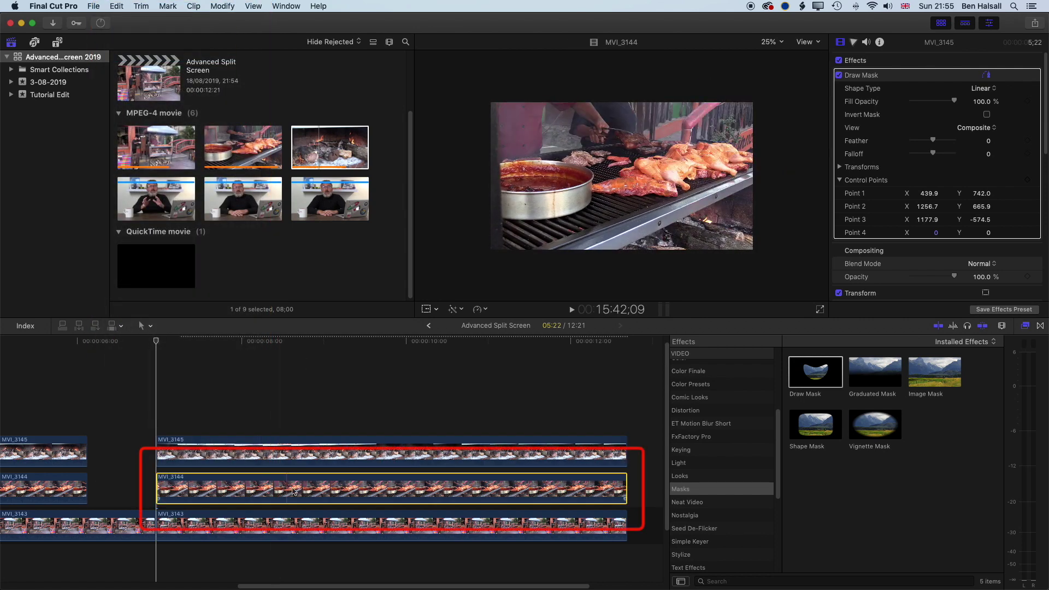
click(116, 6)
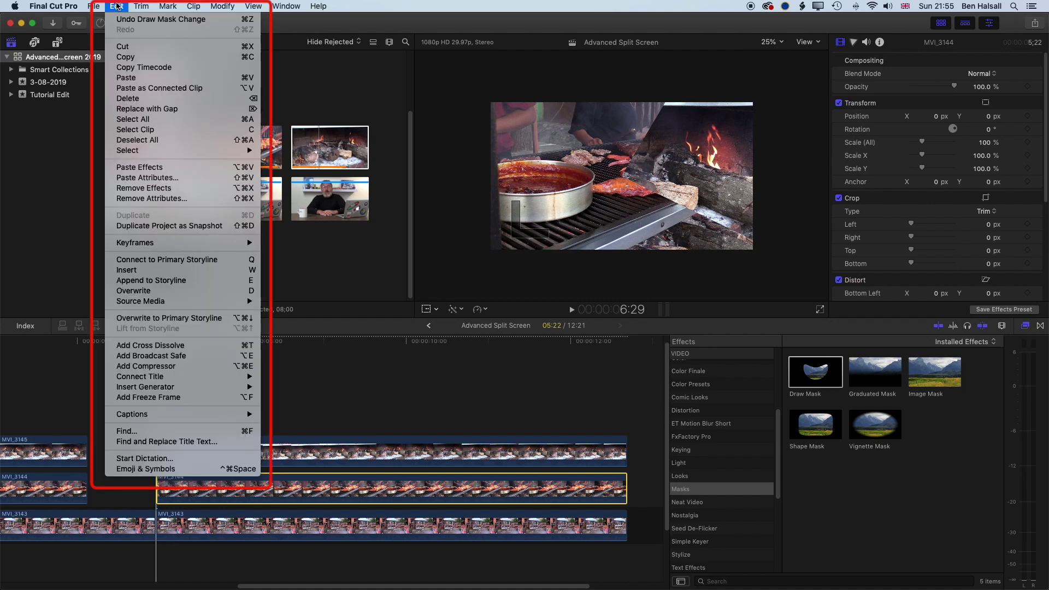
click(159, 178)
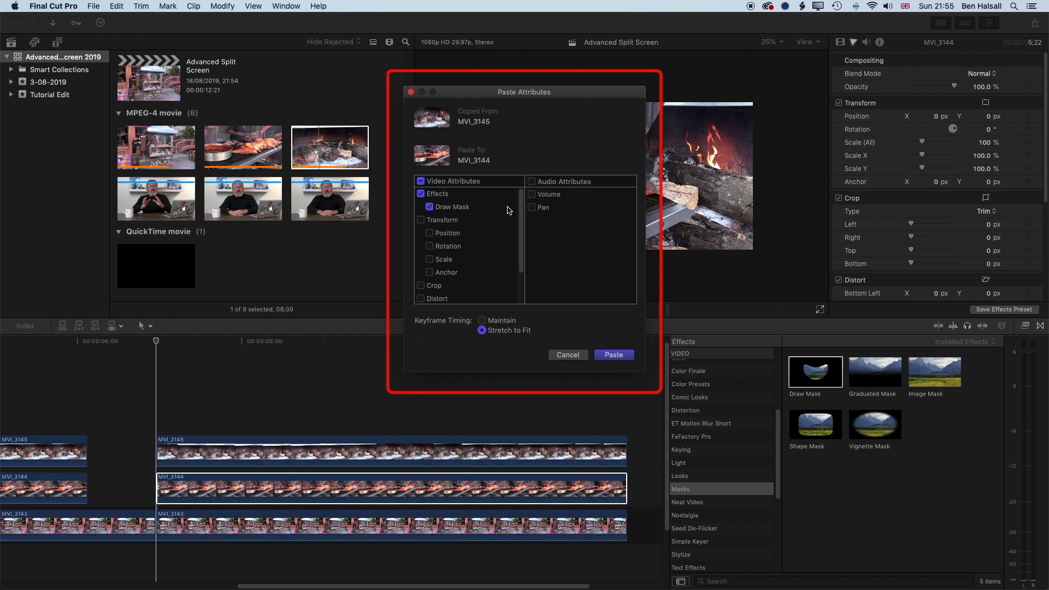
click(607, 357)
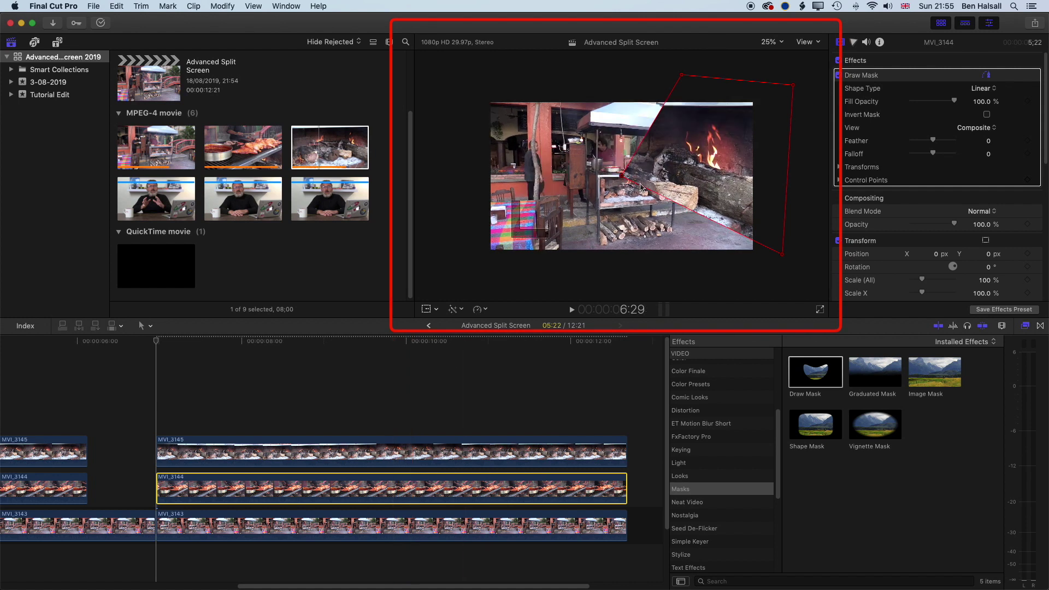
- Drag MVI_3144's four mask points into a slanted left-hand panel and play back the split
drag(681, 75, 463, 96)
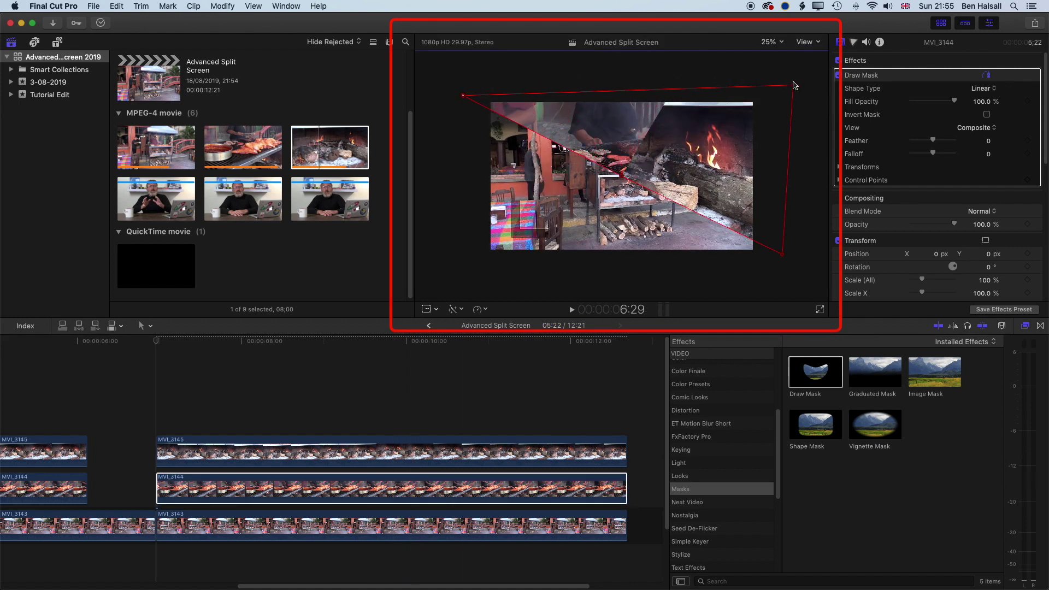
drag(794, 86, 475, 270)
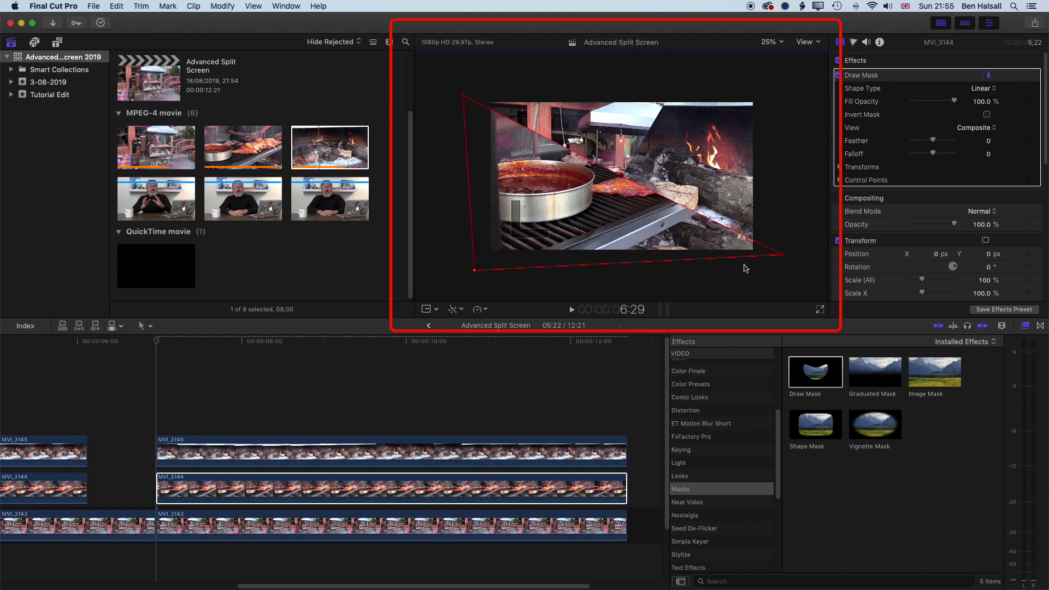
drag(778, 255, 607, 276)
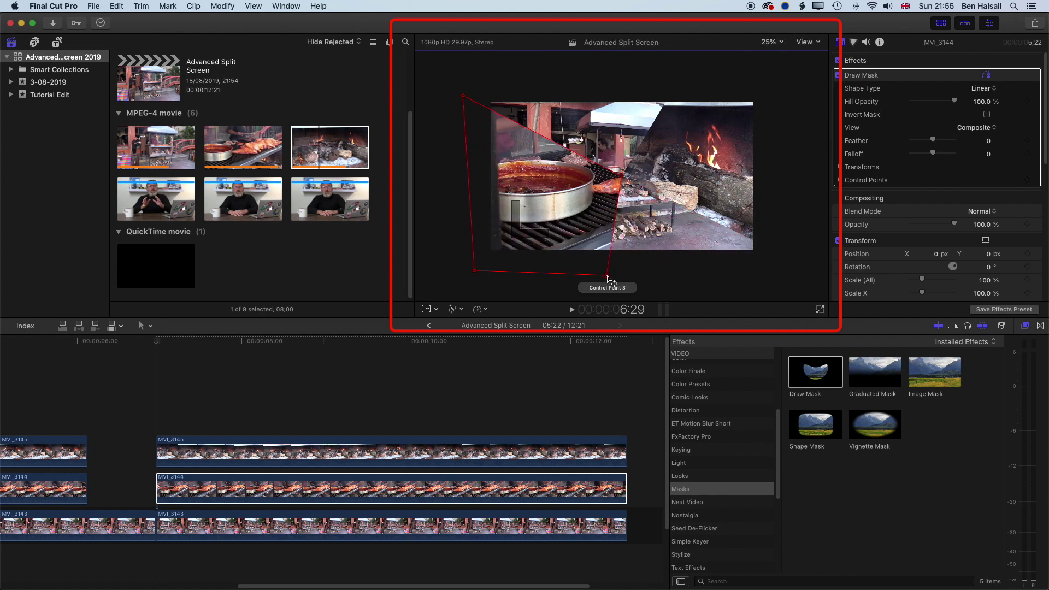
drag(606, 273, 581, 276)
drag(479, 276, 457, 290)
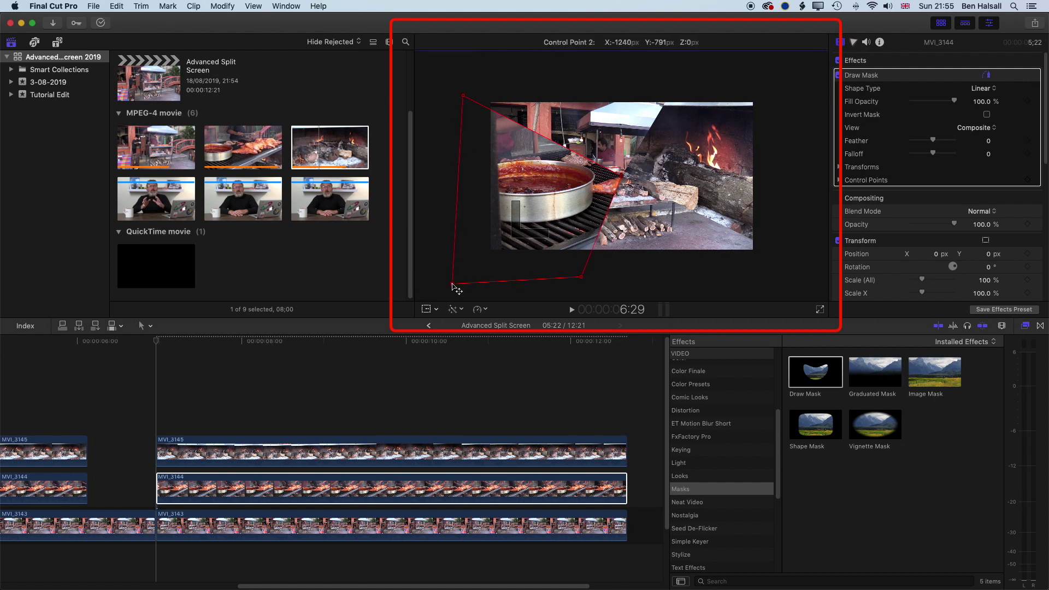
key(space)
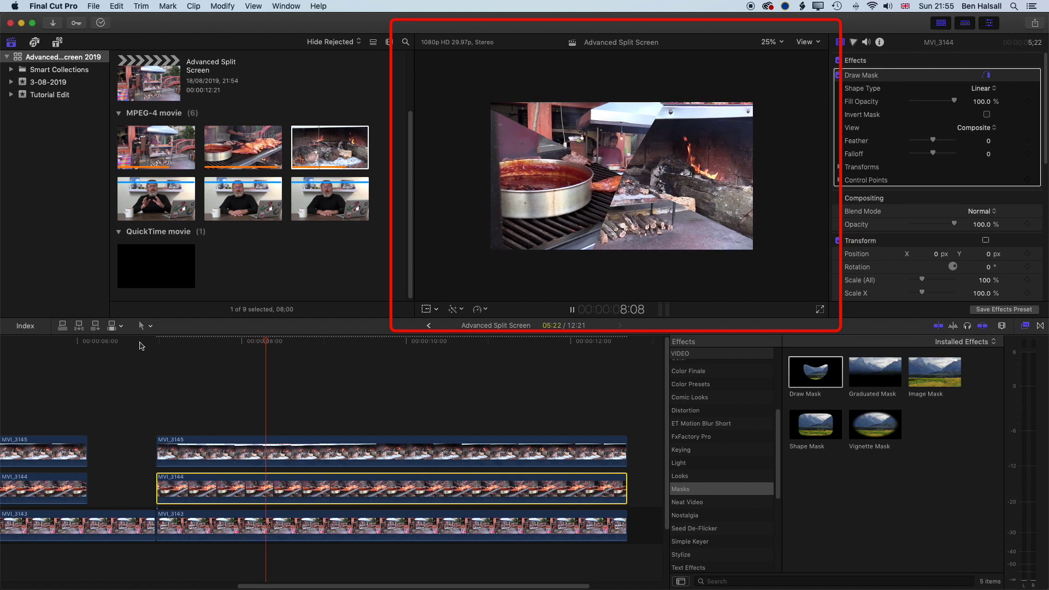
key(space)
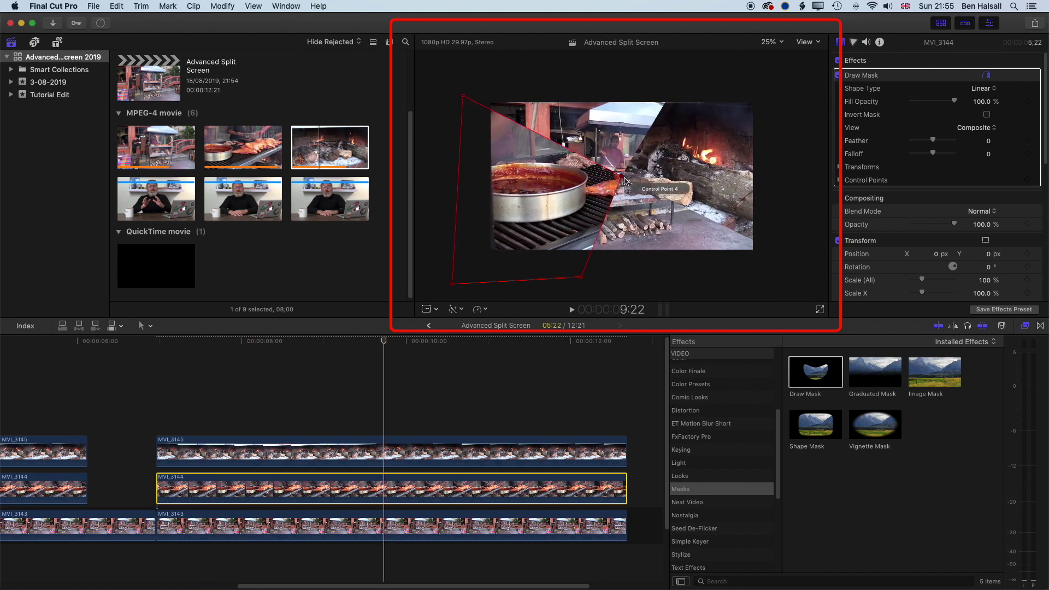
- Trim the starts of MVI_3145 and MVI_3144 later so the stacked clips are staggered
drag(384, 343, 155, 343)
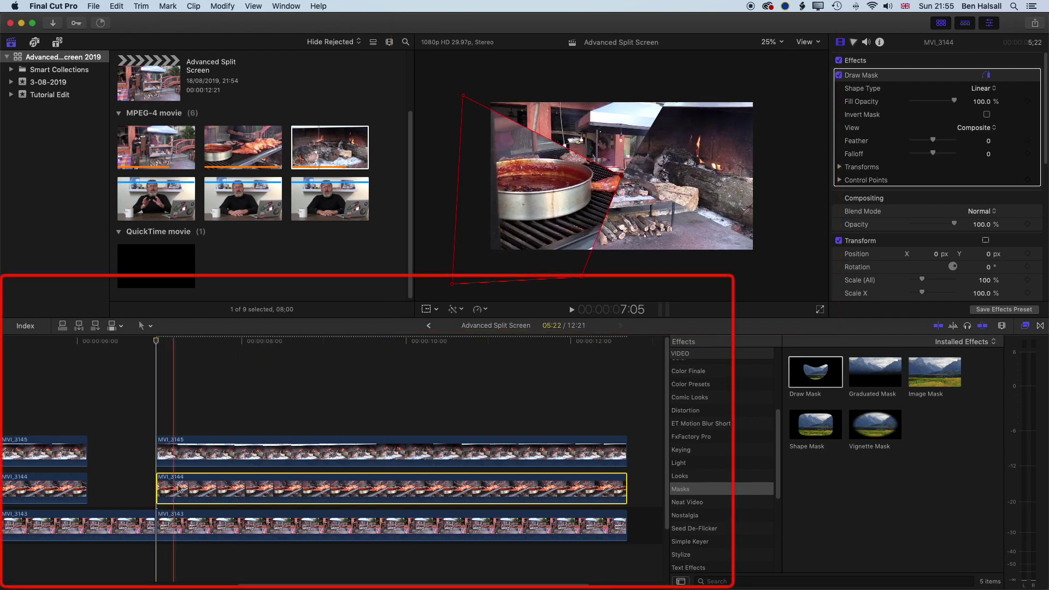
drag(164, 450, 204, 450)
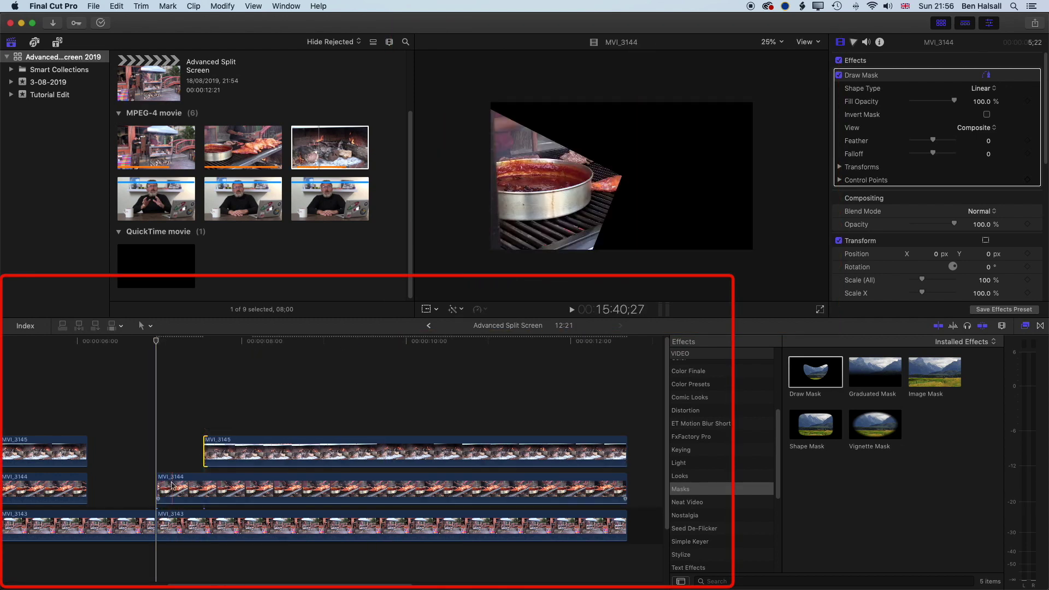
drag(167, 484, 268, 450)
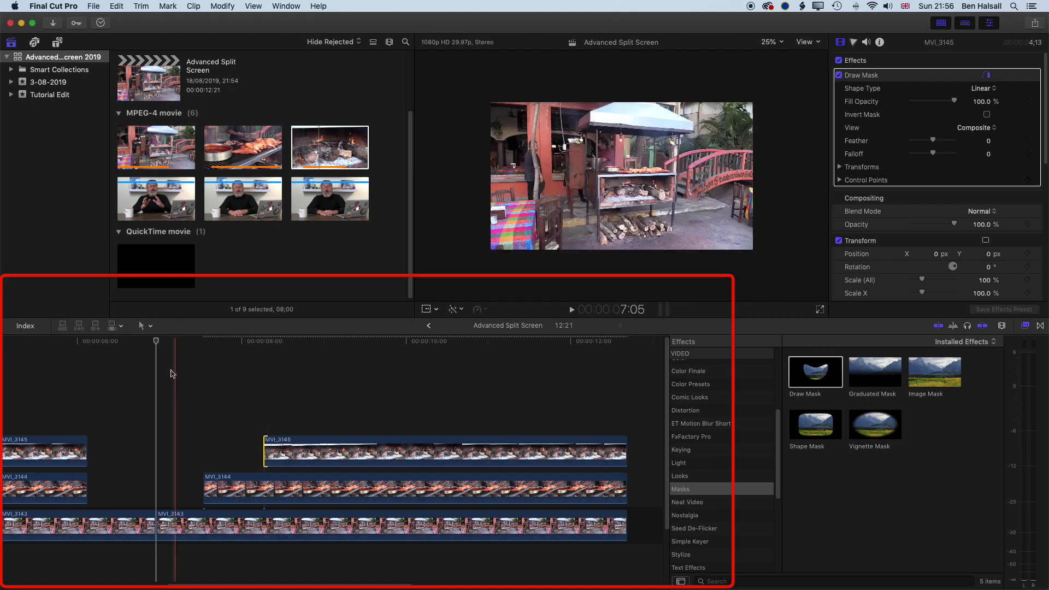
- Play back the trimmed section, then select MVI_3144 and park at its start
key(space)
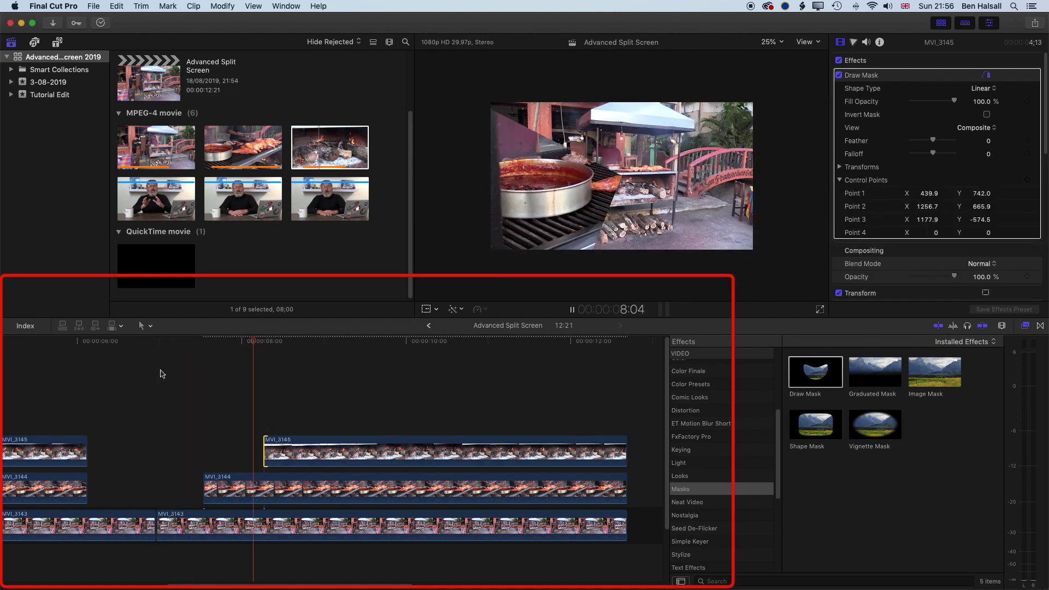
key(space)
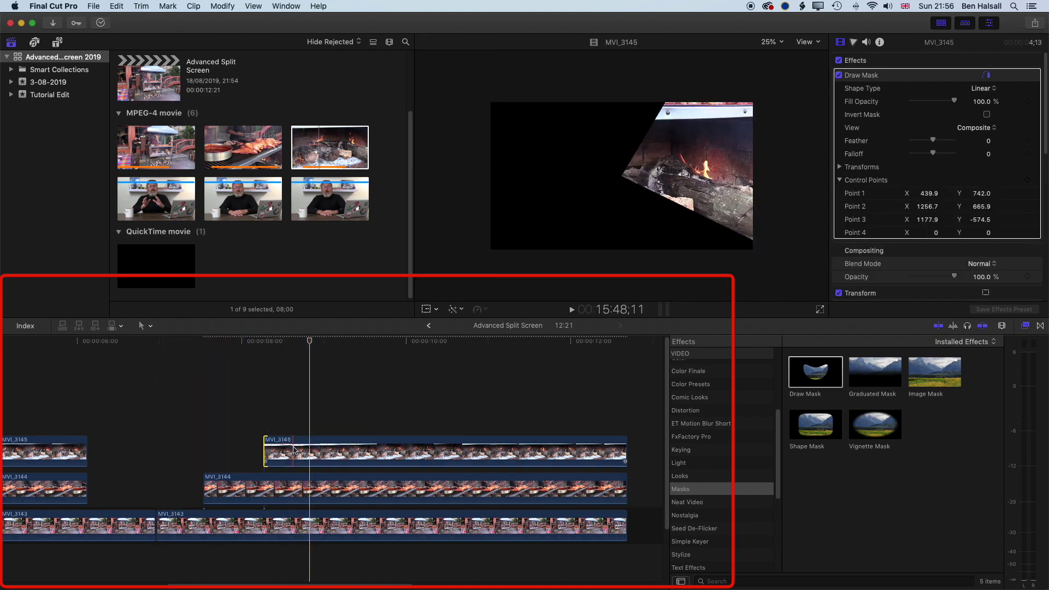
click(282, 486)
drag(216, 342, 244, 343)
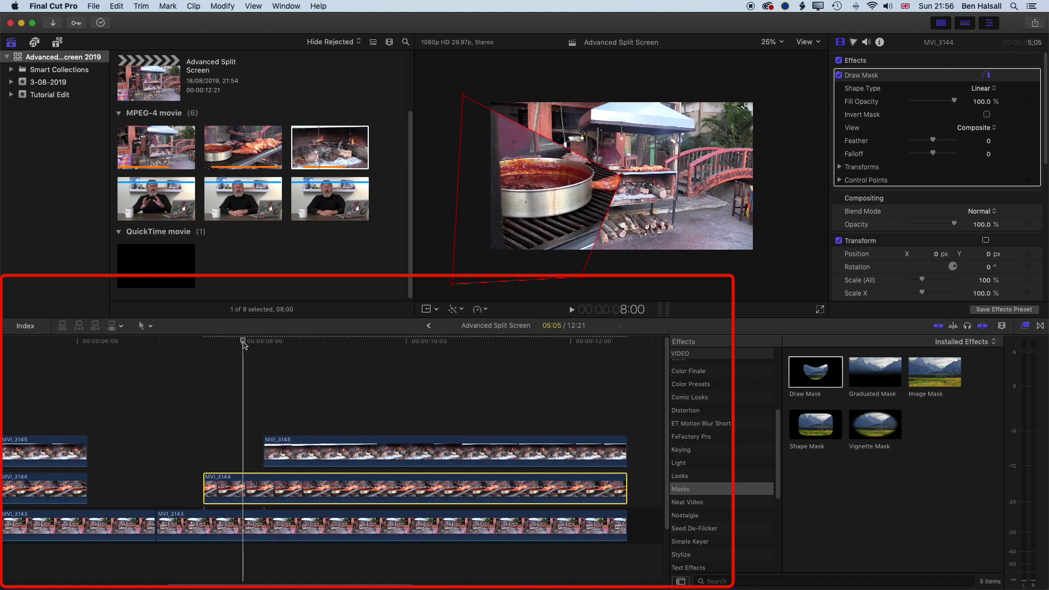
- Keyframe MVI_3144's open mask at 8:00, then collapse points 1 and 3 at the lower left at 7:16
click(840, 180)
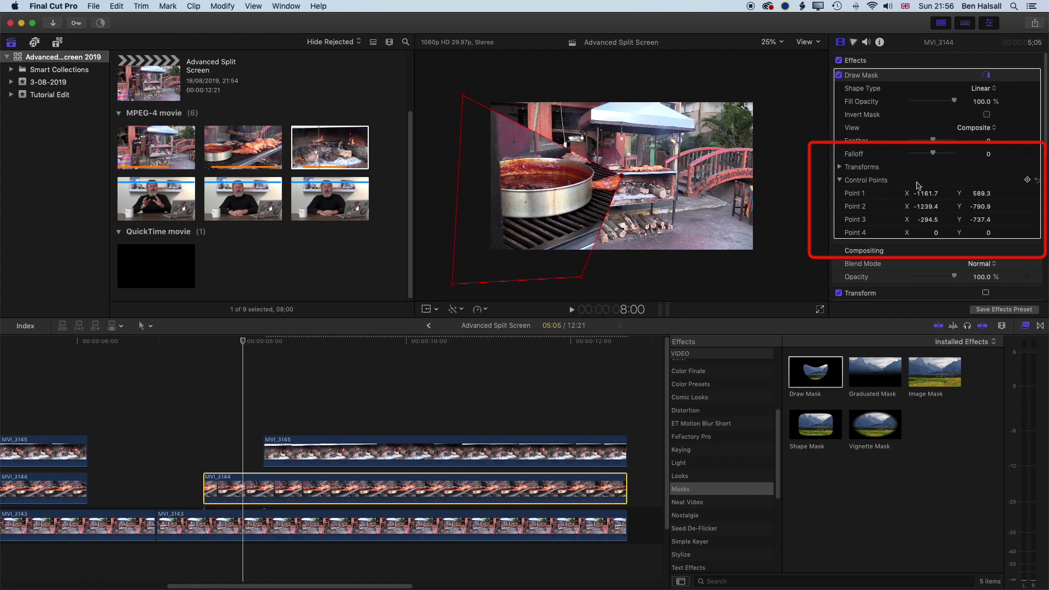
click(1028, 180)
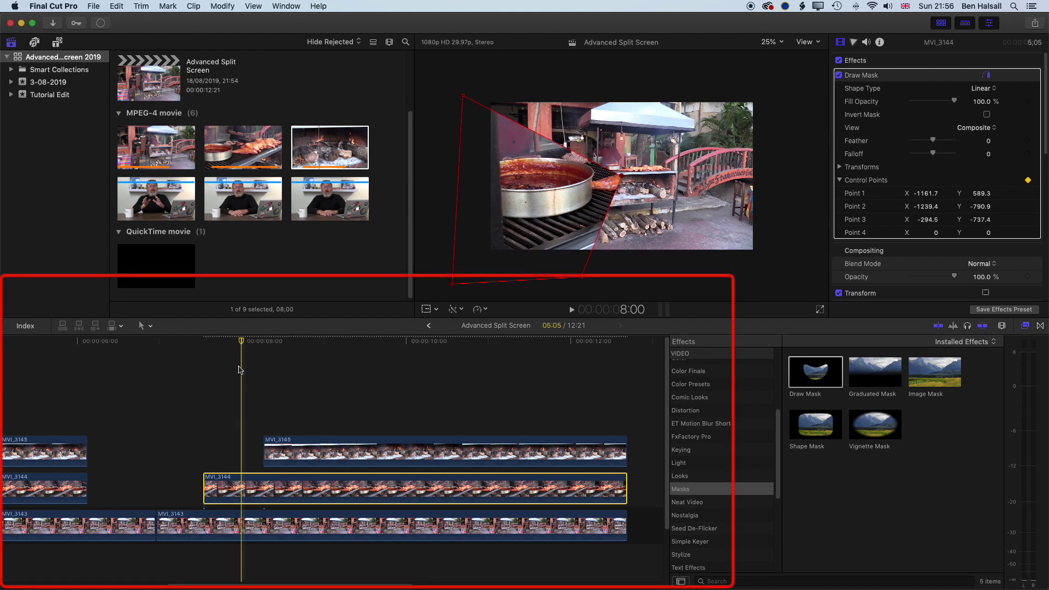
drag(241, 342, 203, 342)
drag(463, 98, 469, 261)
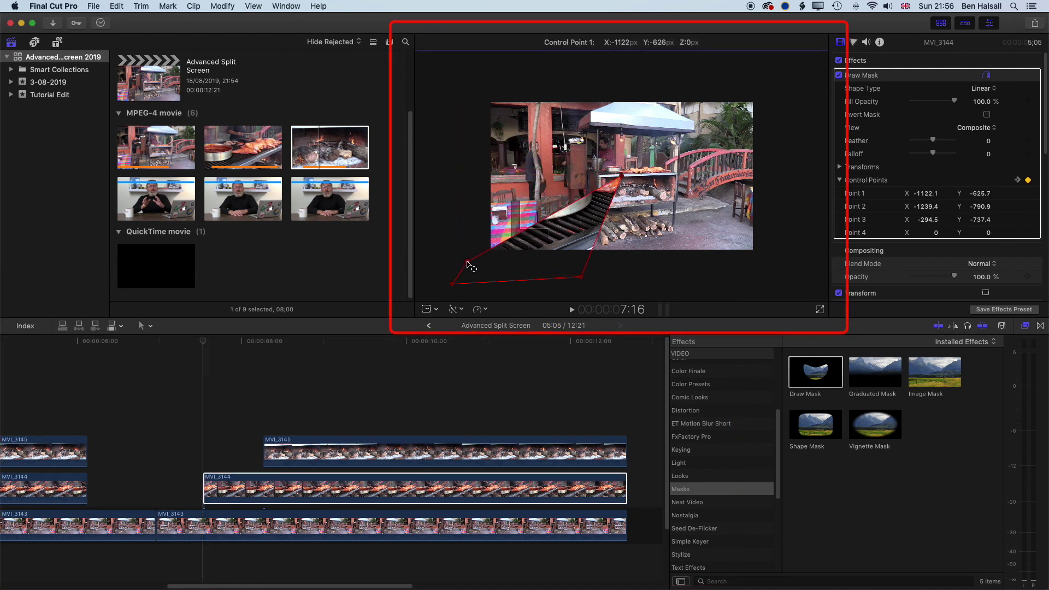
drag(580, 277, 474, 264)
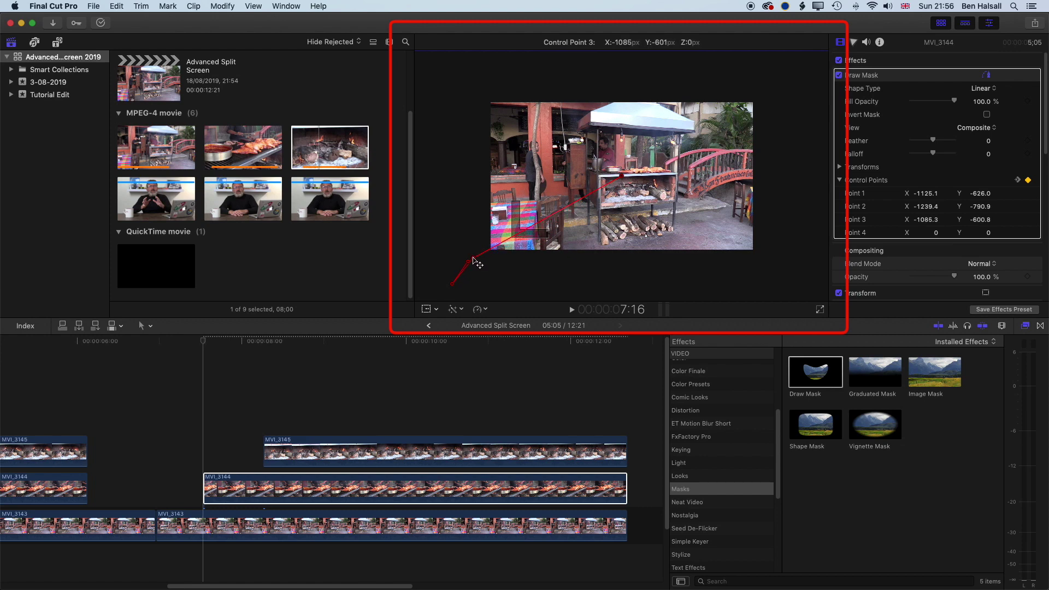
drag(473, 261, 473, 259)
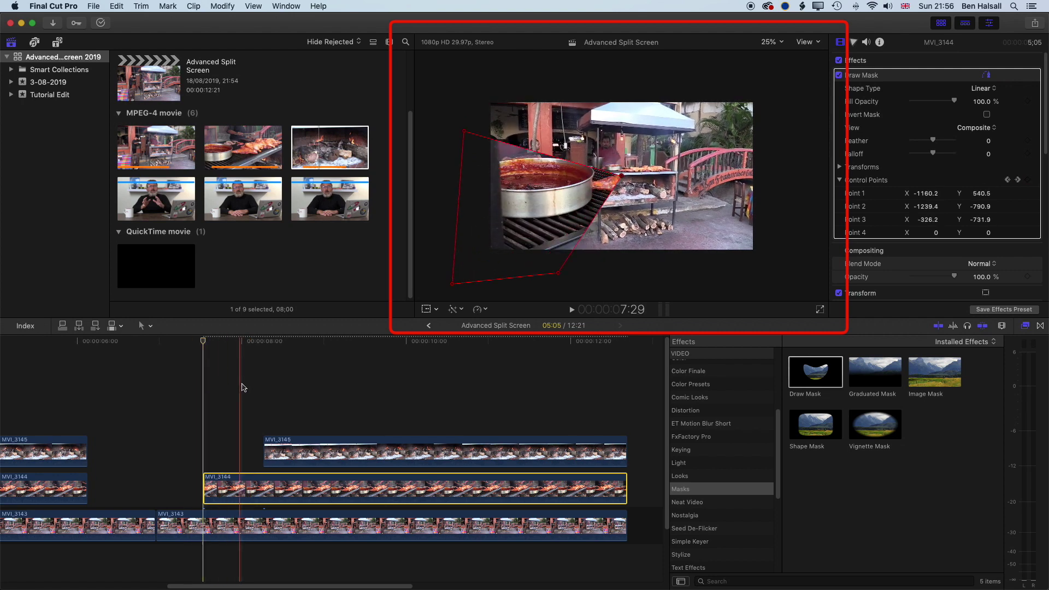
- Select MVI_3145 and move to 8:24, where its panel is fully open
click(287, 449)
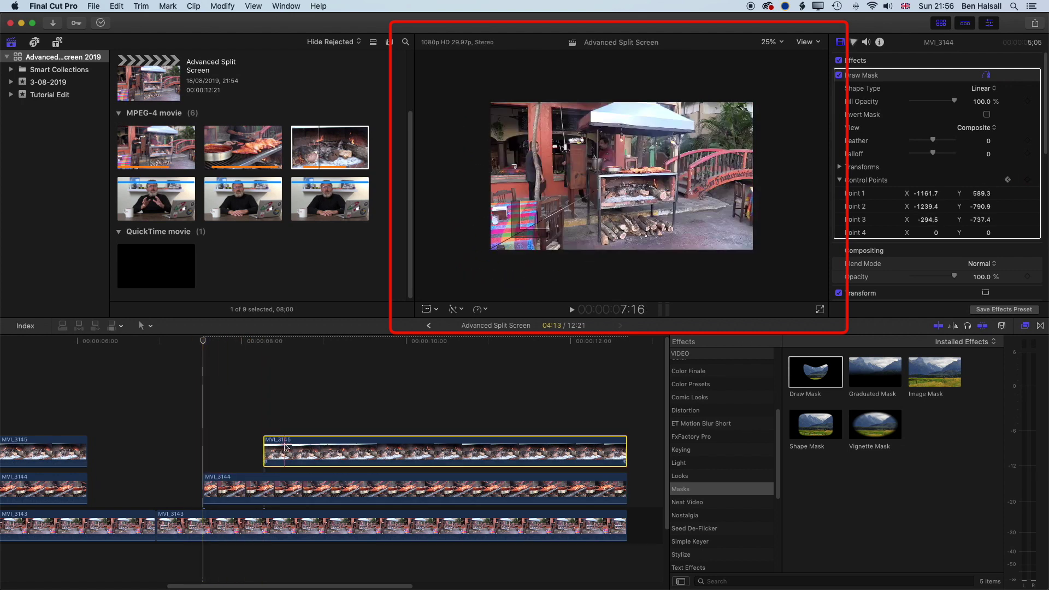
click(273, 342)
drag(275, 342, 309, 341)
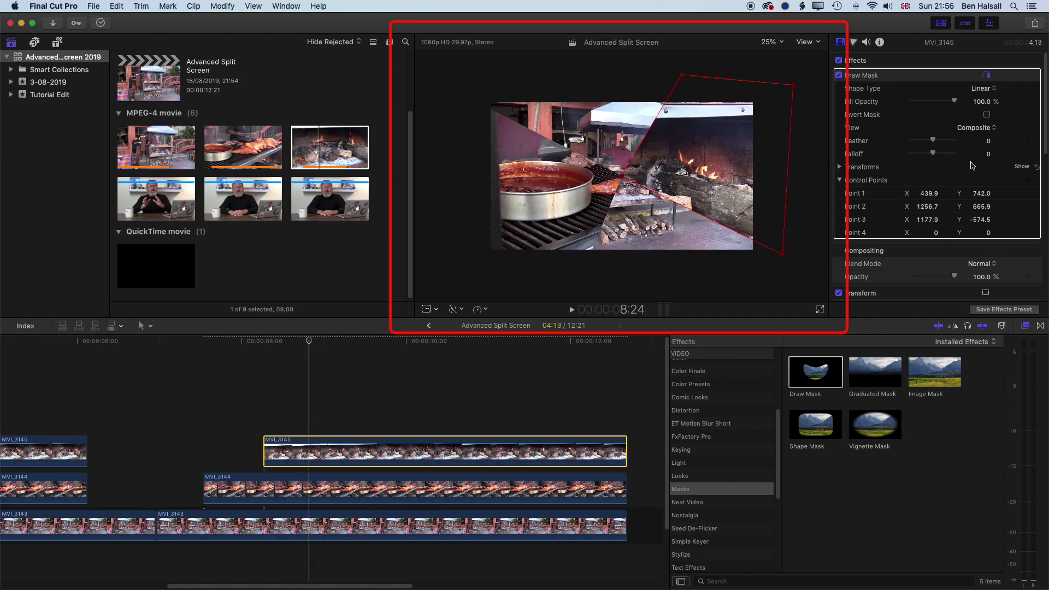
- Keyframe MVI_3145's mask at 8:24, then pull points 3 and 1 to the right edge at 8:08
click(1028, 181)
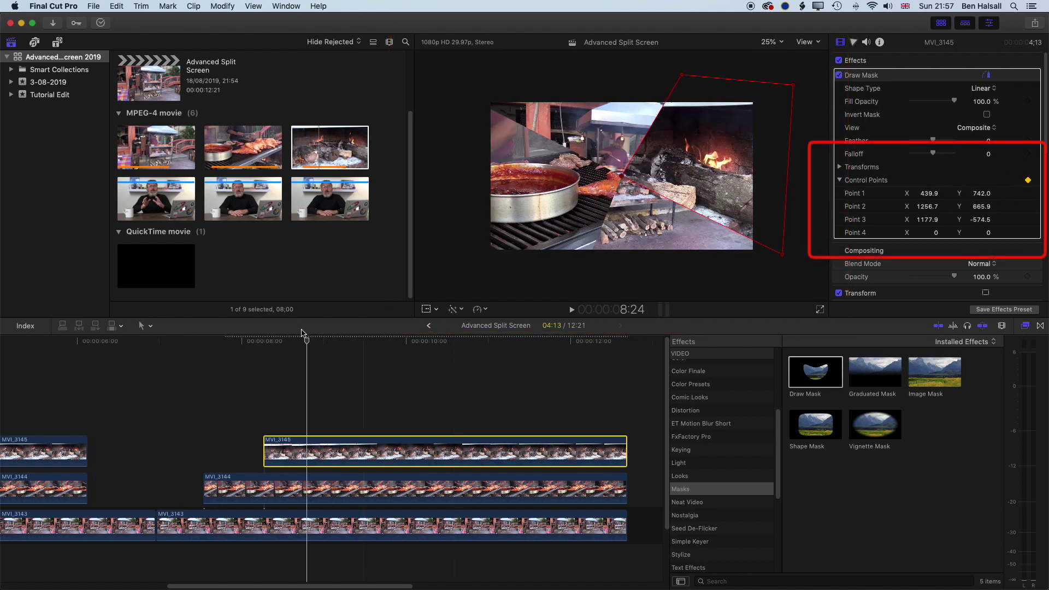
drag(278, 342, 262, 343)
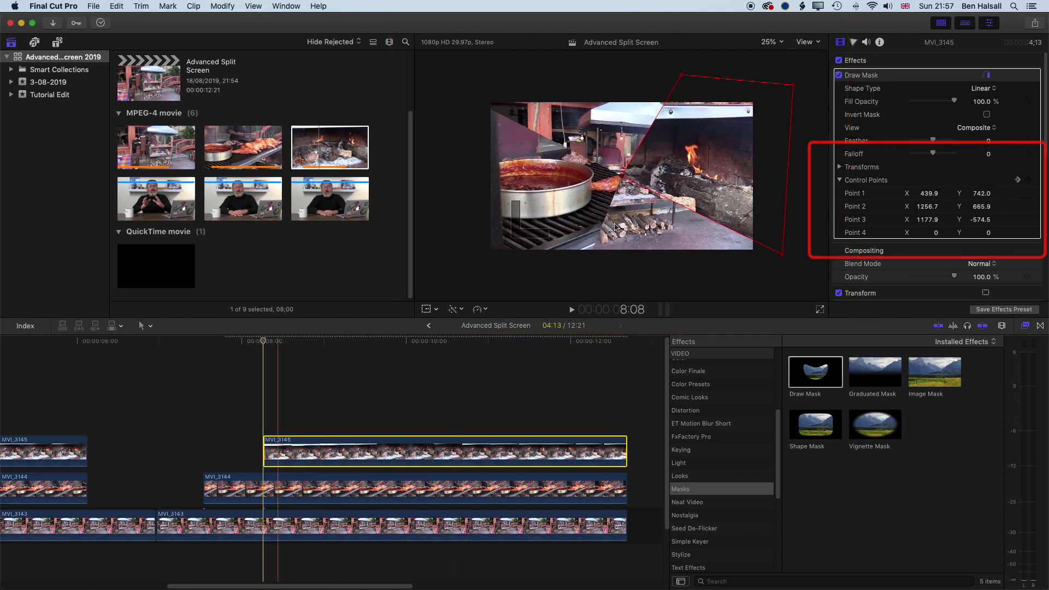
drag(782, 254, 777, 95)
drag(685, 78, 770, 98)
drag(262, 342, 180, 345)
- Play back from about 7:04 to check the fire panel sliding in
key(space)
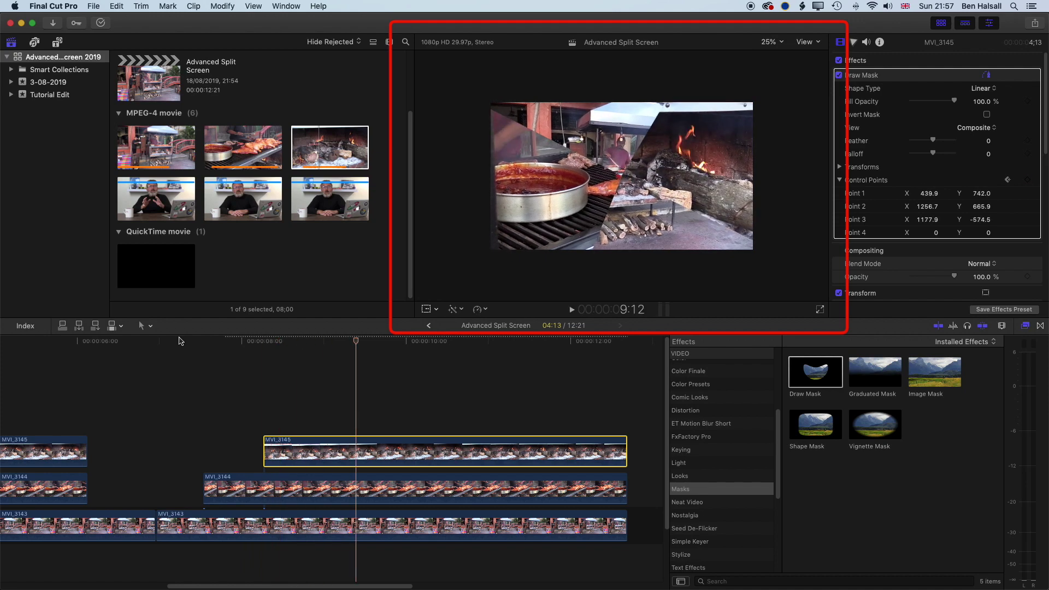
click(221, 342)
click(173, 343)
key(space)
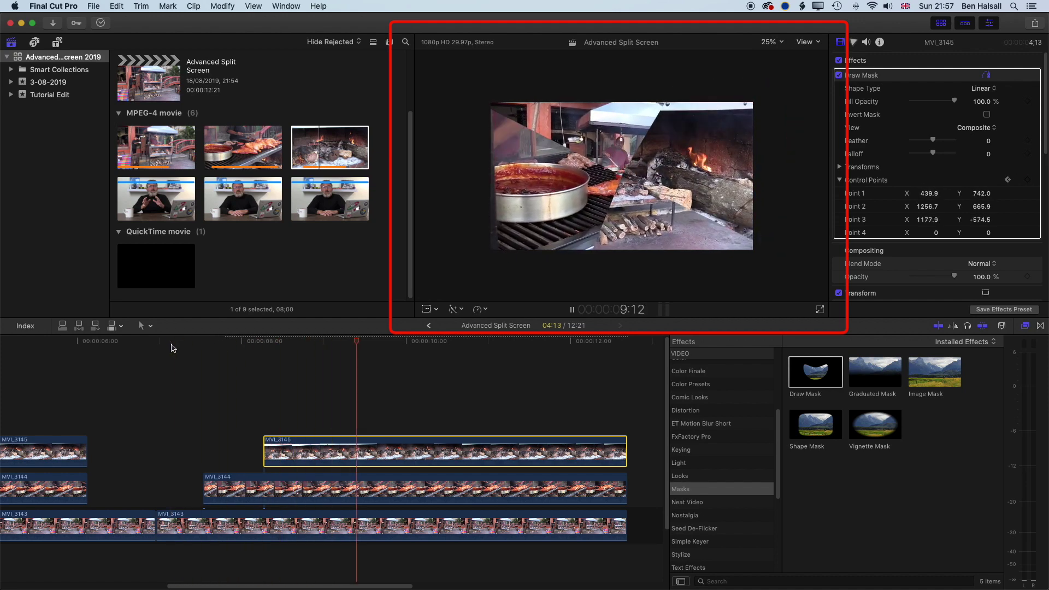
key(space)
- Trim the ends of MVI_3145 and MVI_3144 so they finish before MVI_3143
drag(626, 452, 591, 451)
drag(626, 486, 574, 486)
click(523, 341)
click(533, 453)
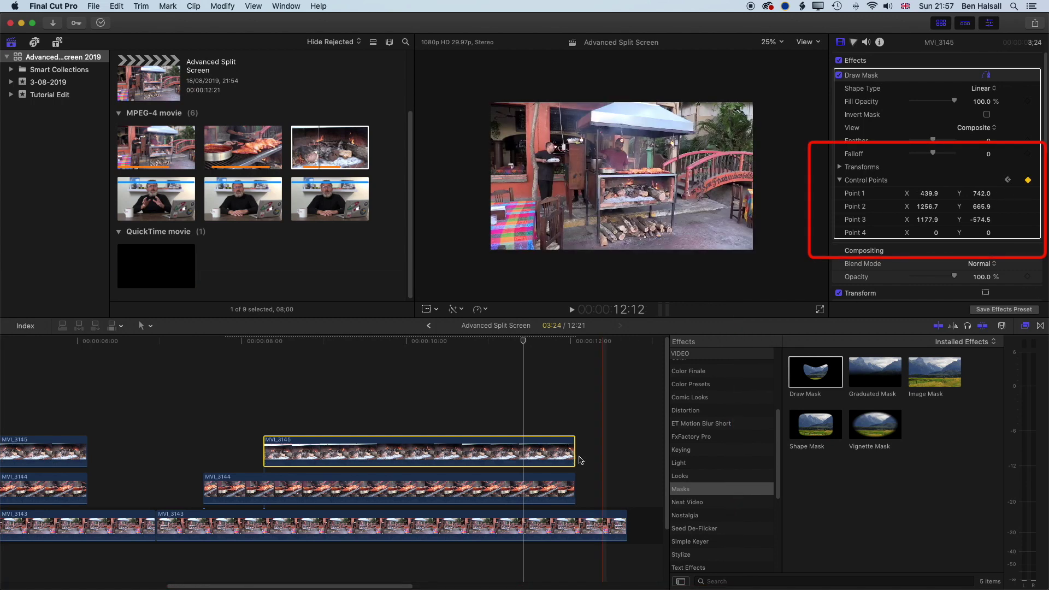
- Keyframe MVI_3144's mask at 11:13, then collapse points 1 and 3 at the lower left on its last frame
click(524, 494)
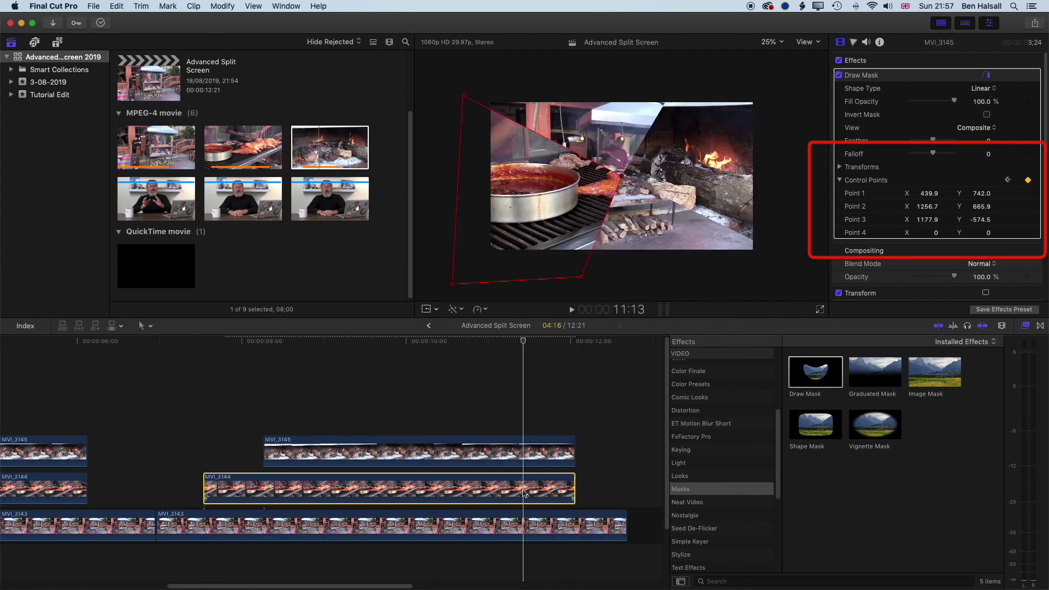
click(1026, 180)
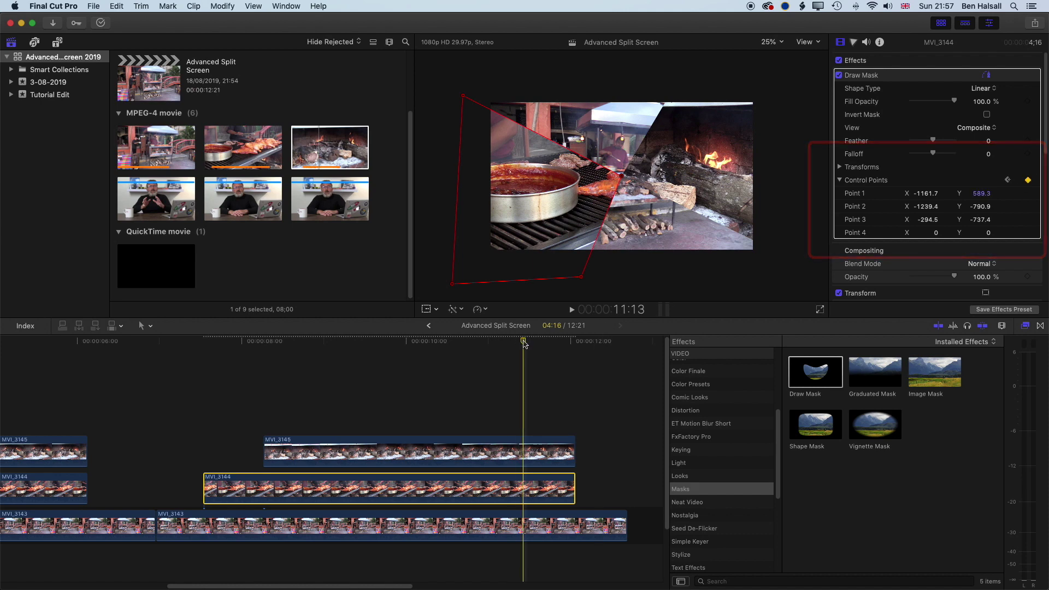
drag(523, 343, 574, 344)
scroll(571, 426, down, 1)
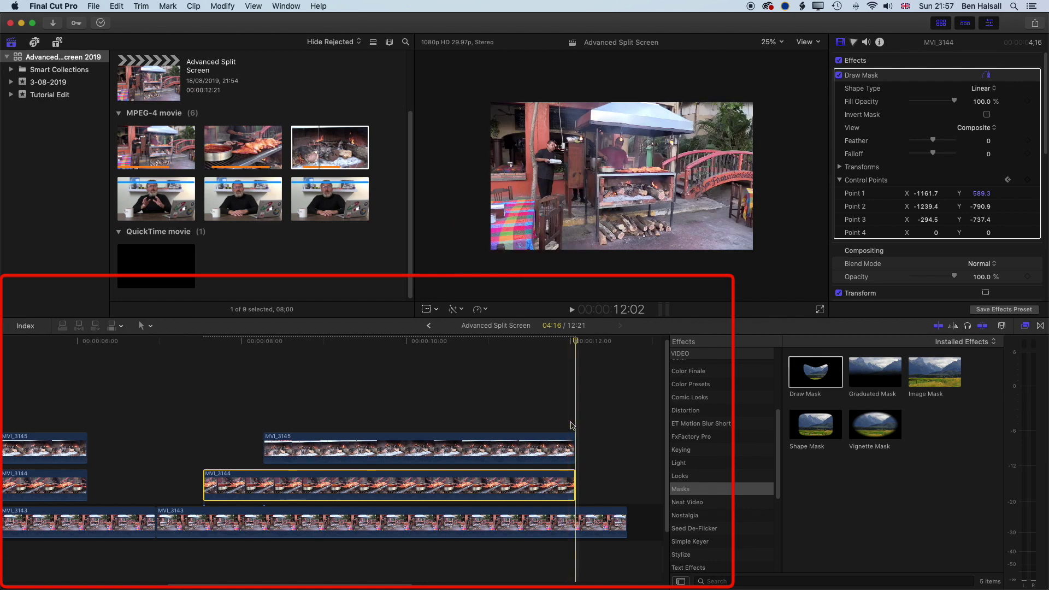
key(Left)
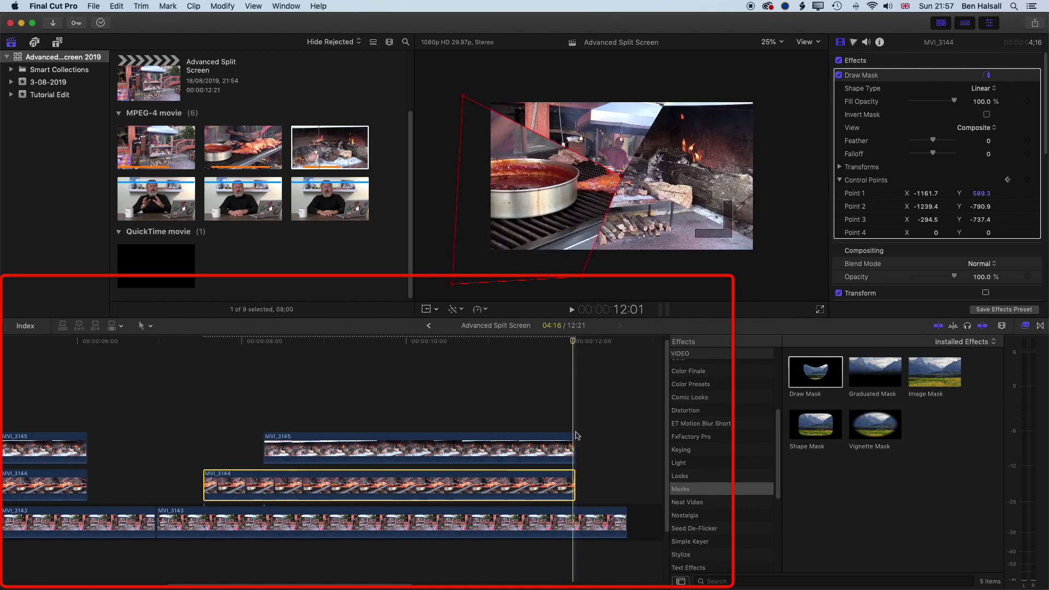
drag(568, 278, 479, 265)
drag(460, 96, 478, 267)
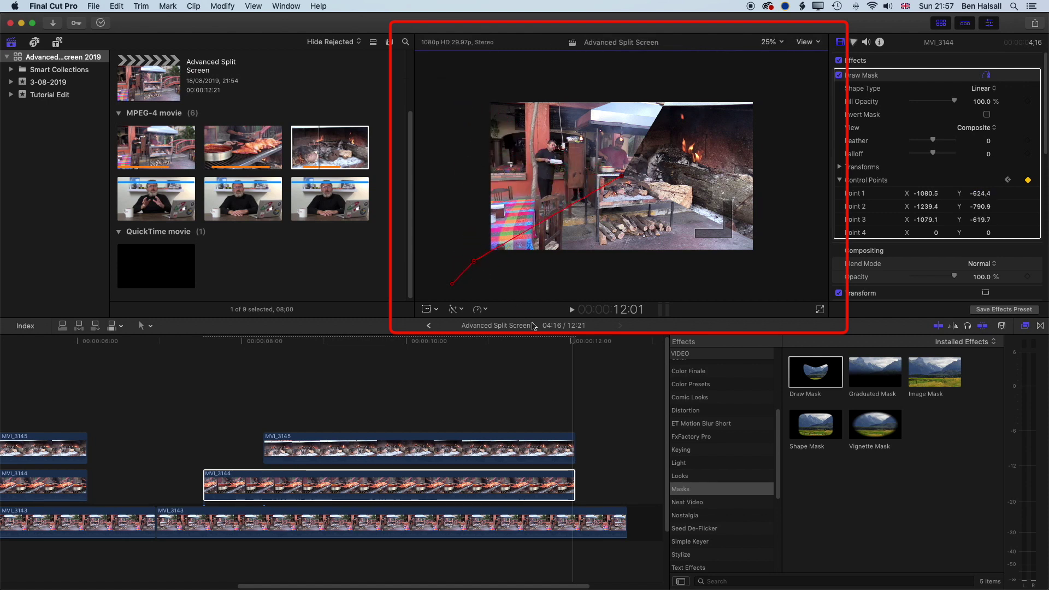
- Collapse MVI_3145's mask points 1 and 3 to the right edge, then play from 6:26
click(562, 456)
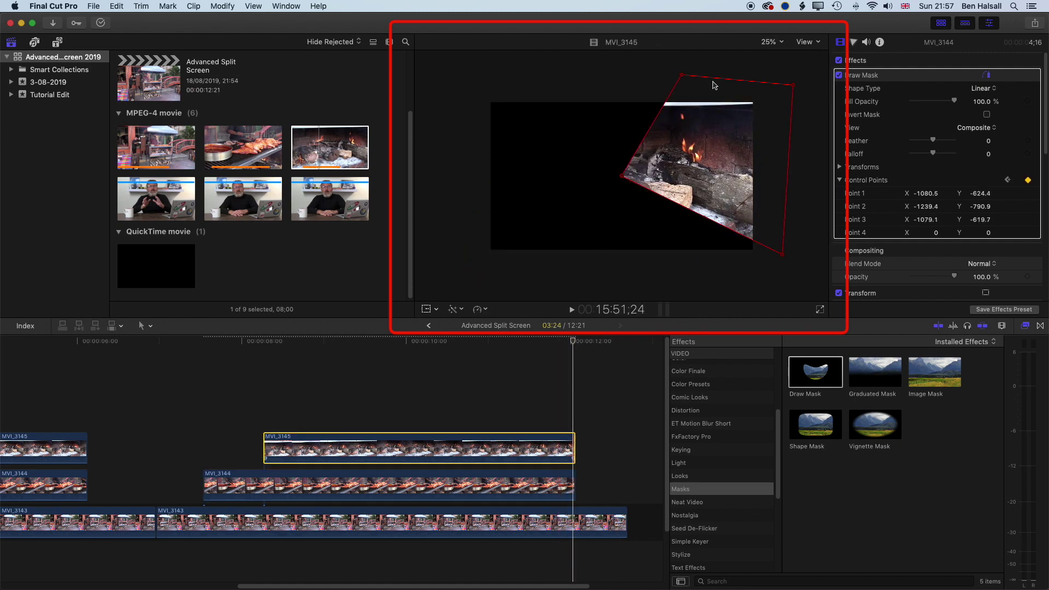
mouse_move(714, 82)
mouse_down()
mouse_move(687, 71)
mouse_move(779, 97)
mouse_up()
drag(786, 256, 778, 89)
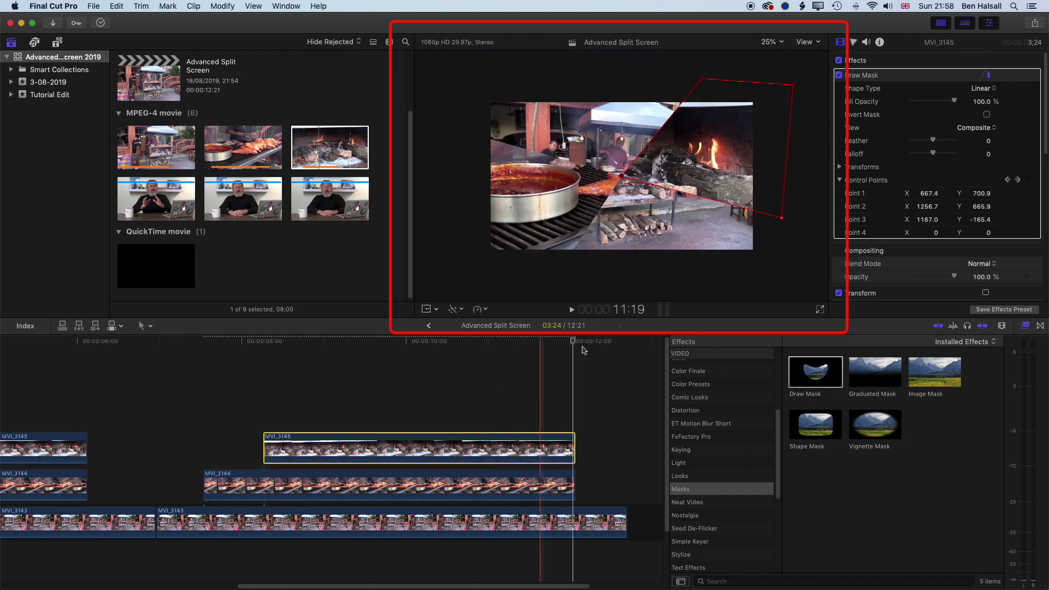
click(149, 342)
key(space)
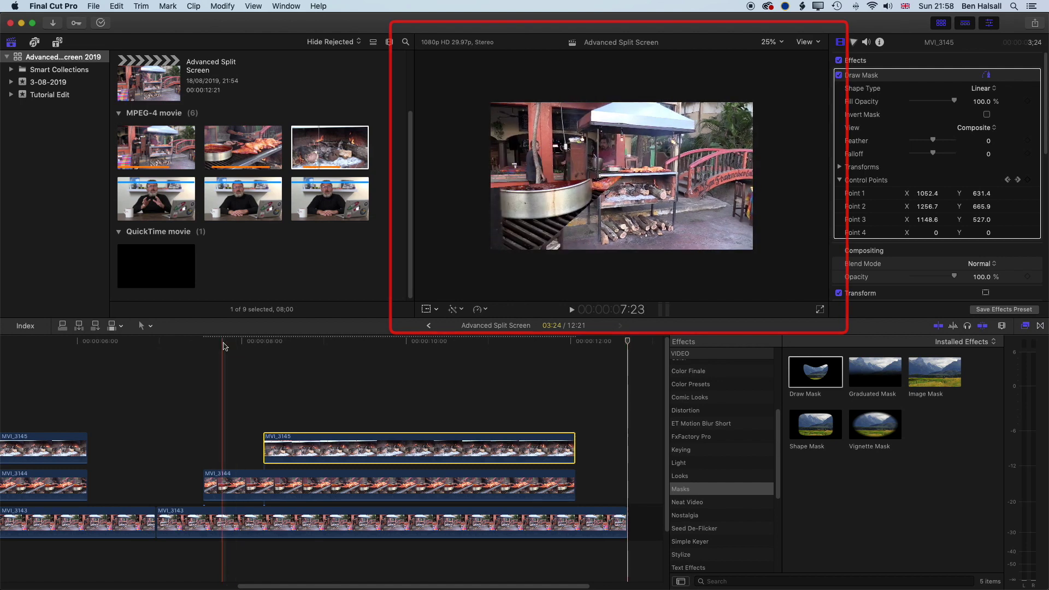
- Fit the whole project in the timeline and play it from the very beginning
key(shift+z)
click(246, 343)
drag(246, 345, 18, 344)
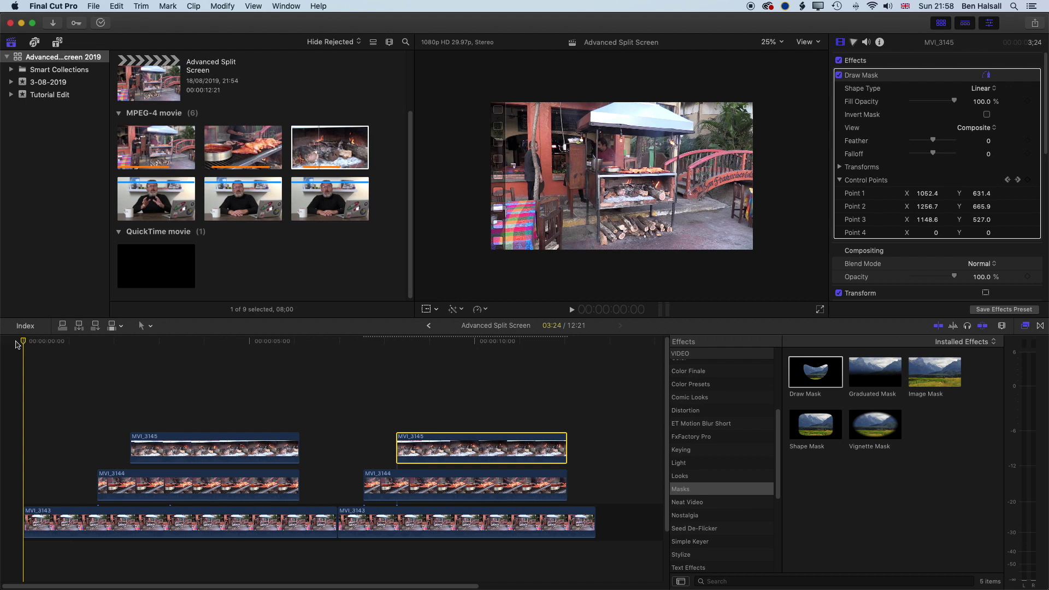
key(space)
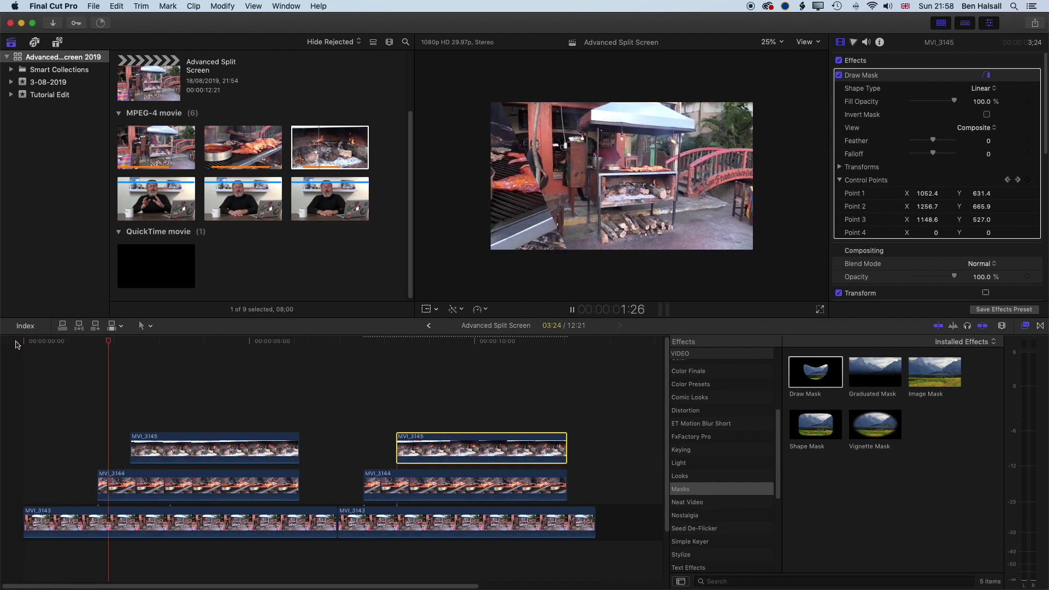